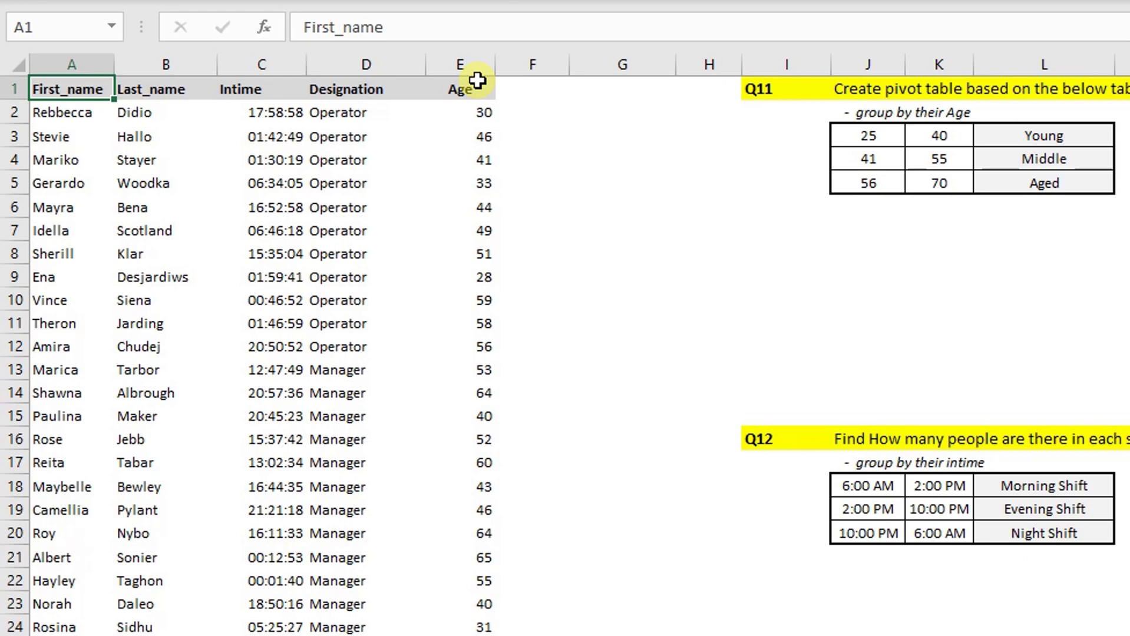
Review the staff data columns, the age and shift grouping tables, and the Q12 block.
drag(471, 66, 83, 63)
click(450, 136)
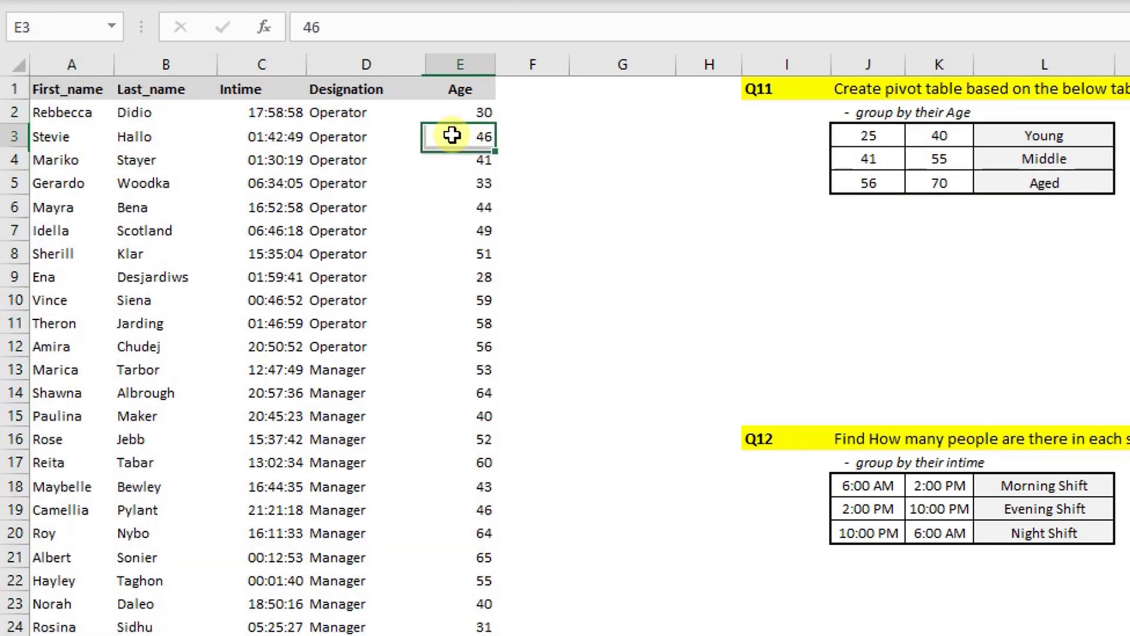
drag(887, 147, 1039, 174)
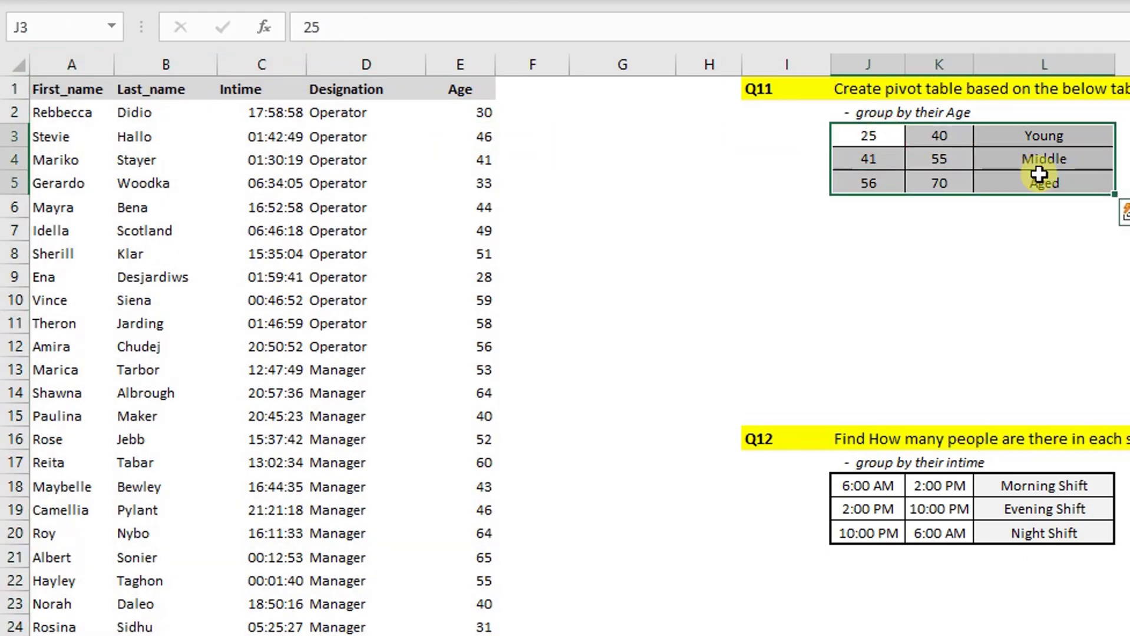
drag(867, 486, 1040, 532)
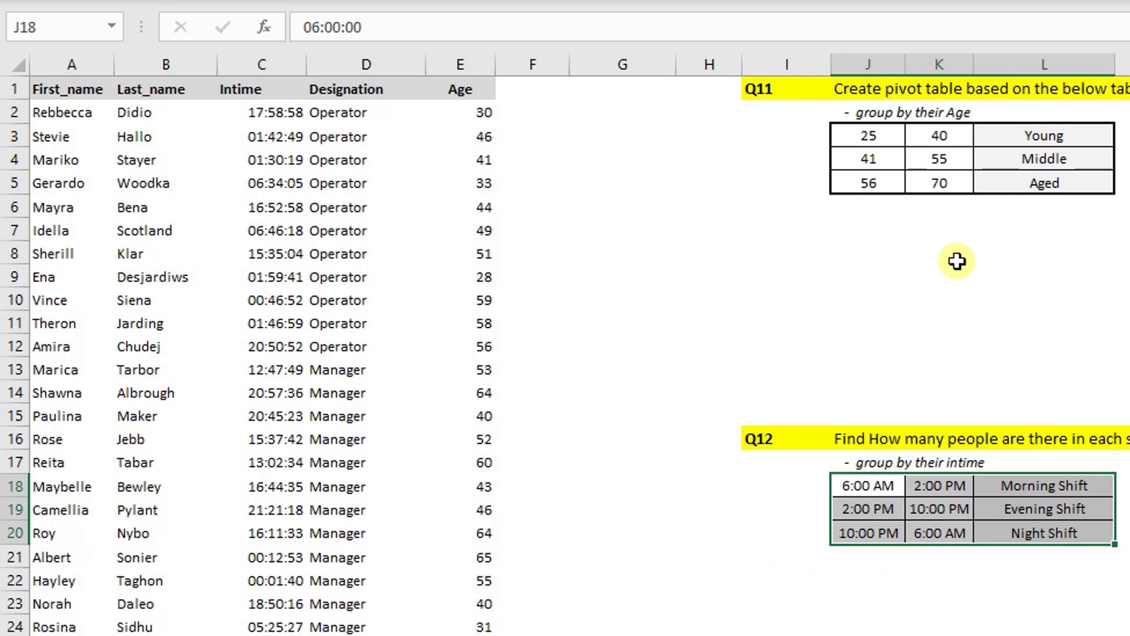
mouse_move(762, 413)
mouse_down()
mouse_move(924, 508)
mouse_move(1125, 534)
mouse_up()
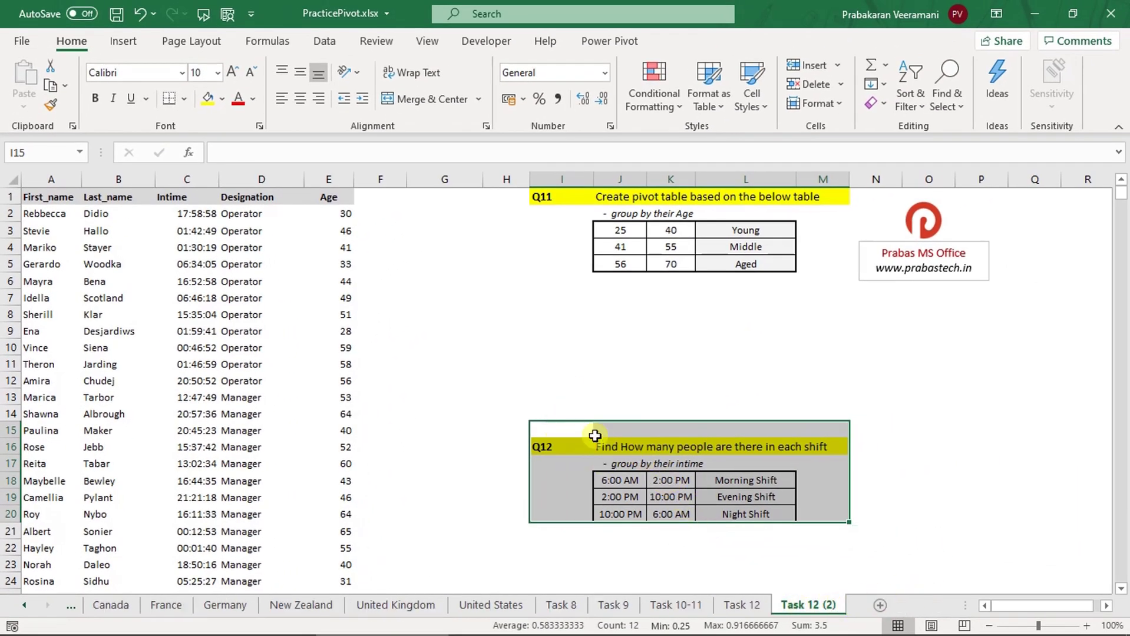
On Task 12 (2), fully clear the Q11 block I1:N9 and move the Q12 block up to I1.
drag(557, 330, 864, 165)
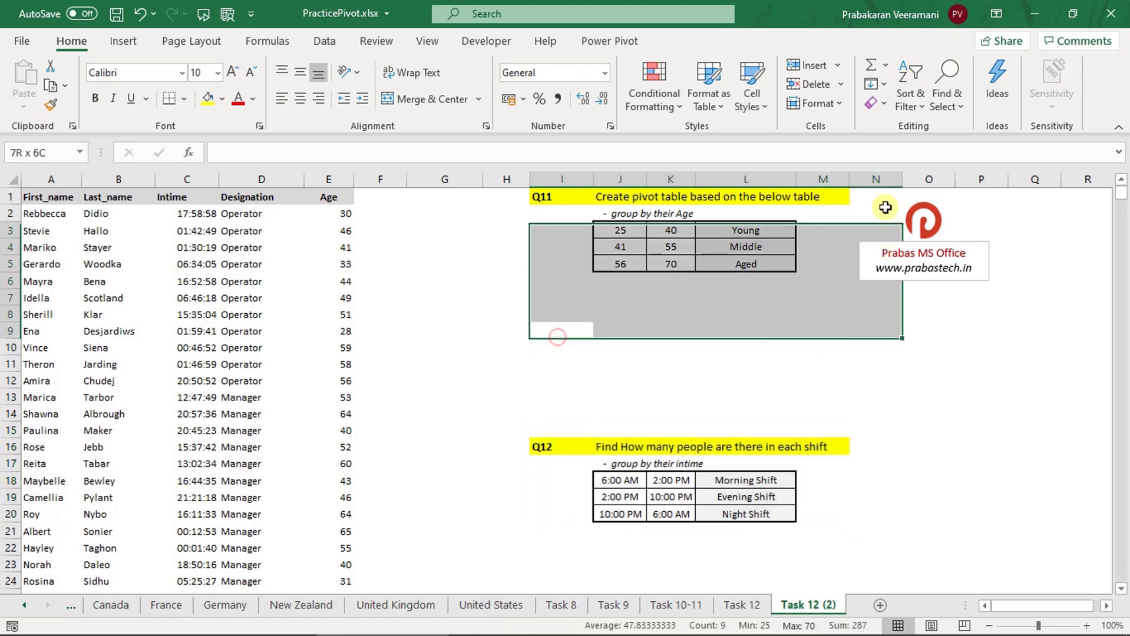
key(Delete)
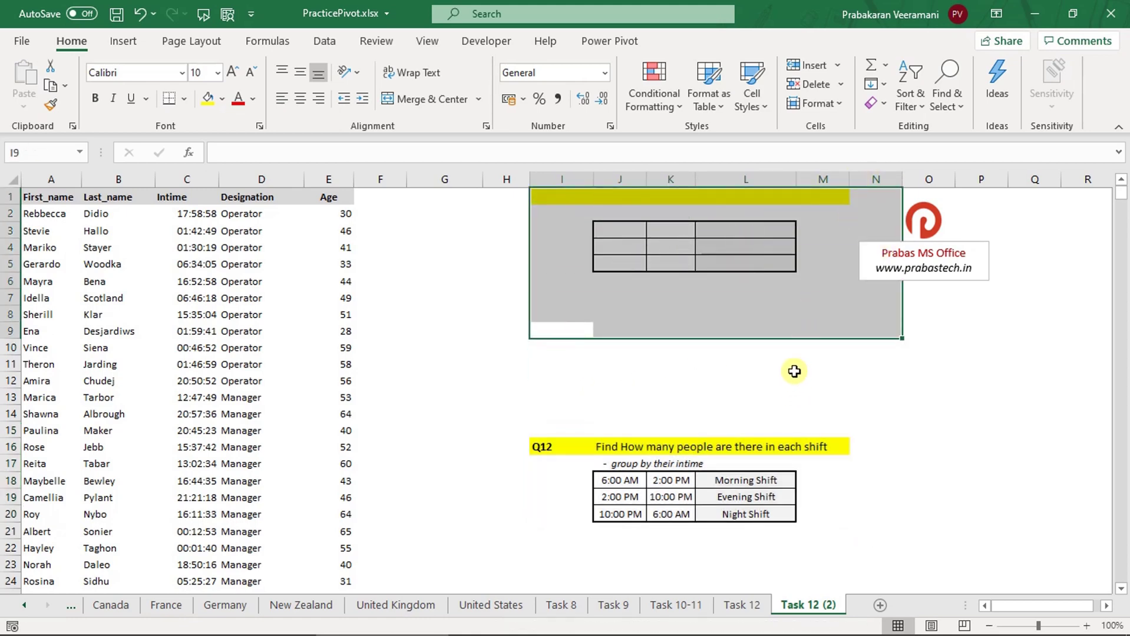
key(alt+e)
key(f)
key(Escape)
key(alt+e)
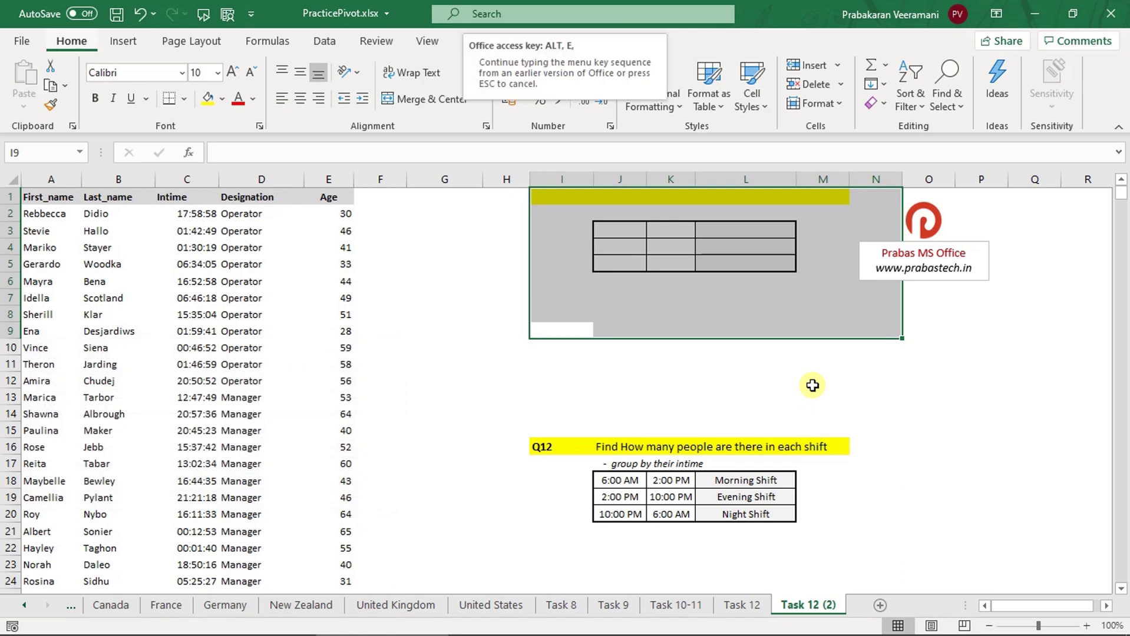
key(a)
key(a)
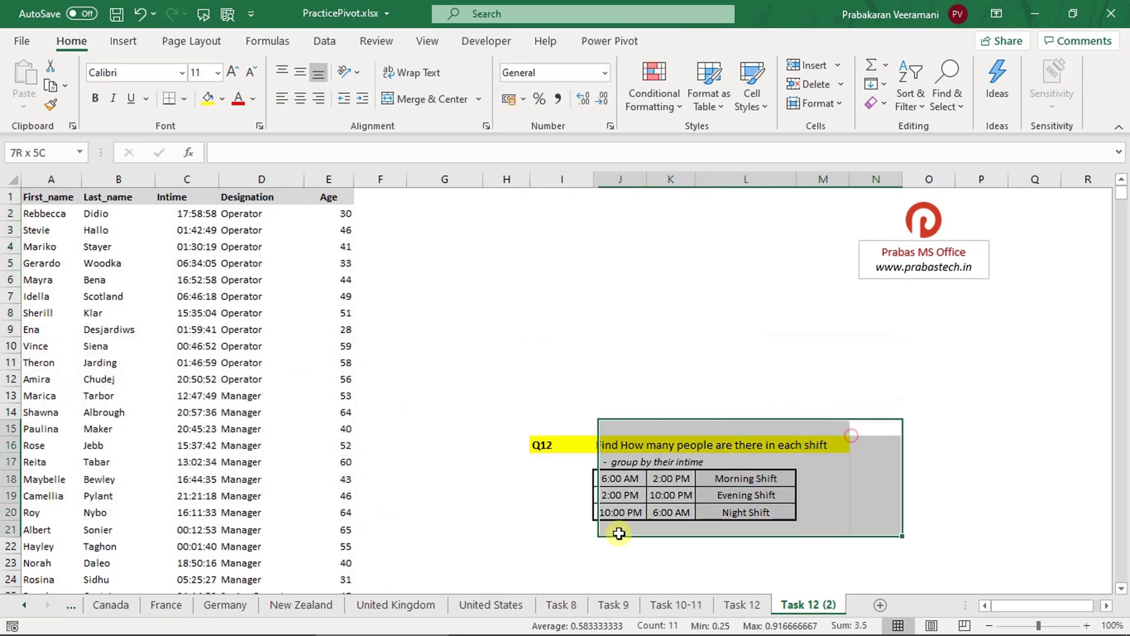
drag(850, 432, 573, 517)
drag(595, 418, 616, 187)
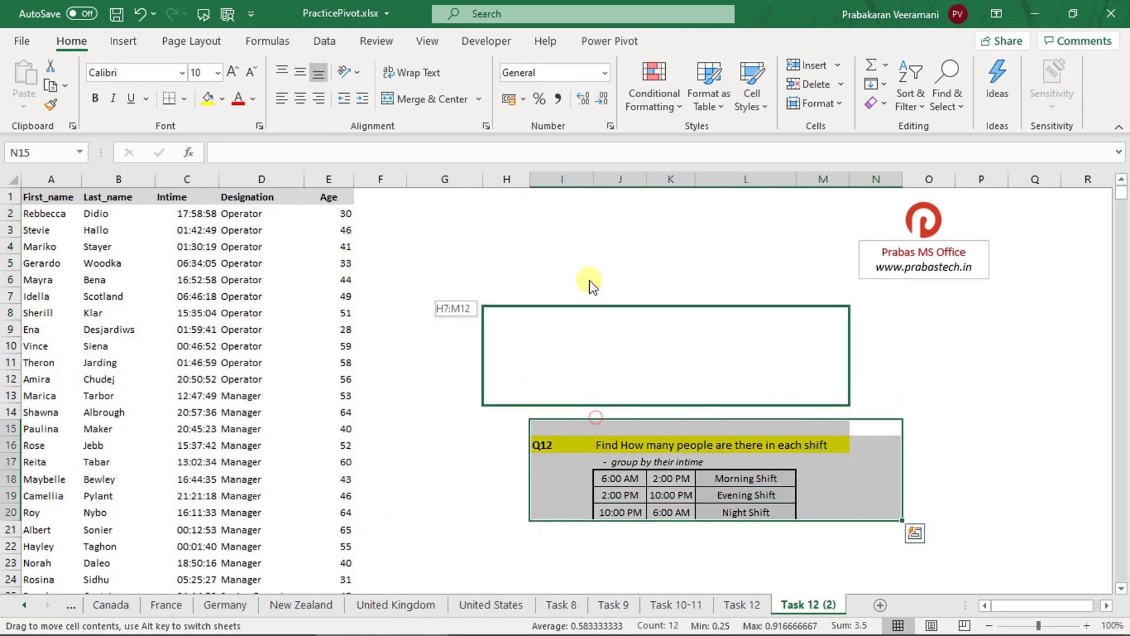
On Task 12, clear the Q12 block entirely and save the workbook.
click(742, 607)
key(alt+e)
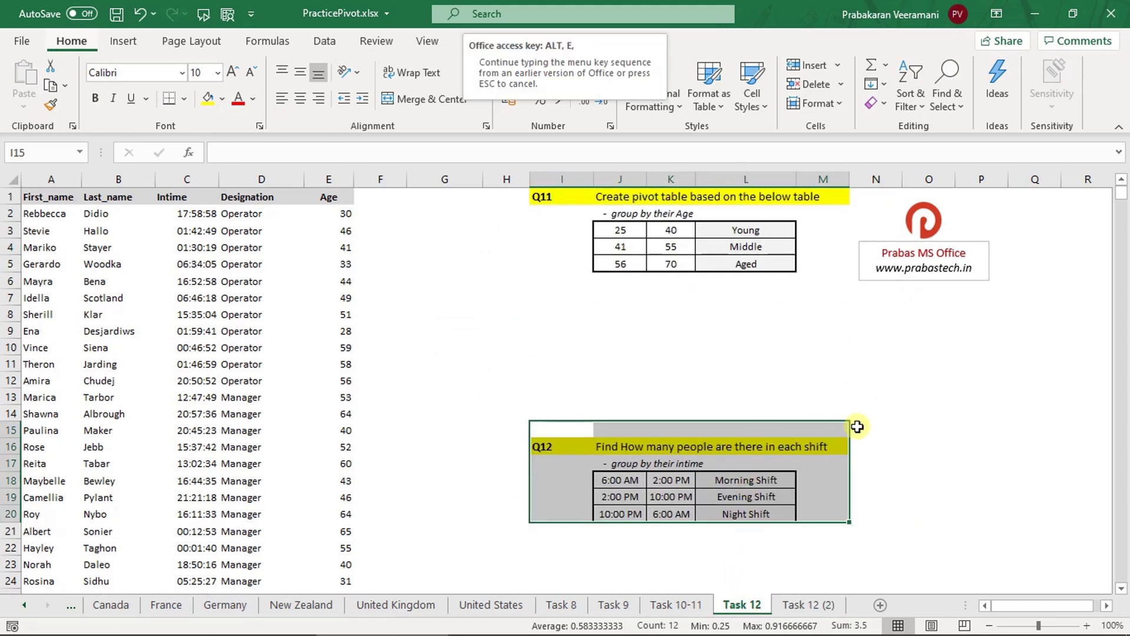
key(f)
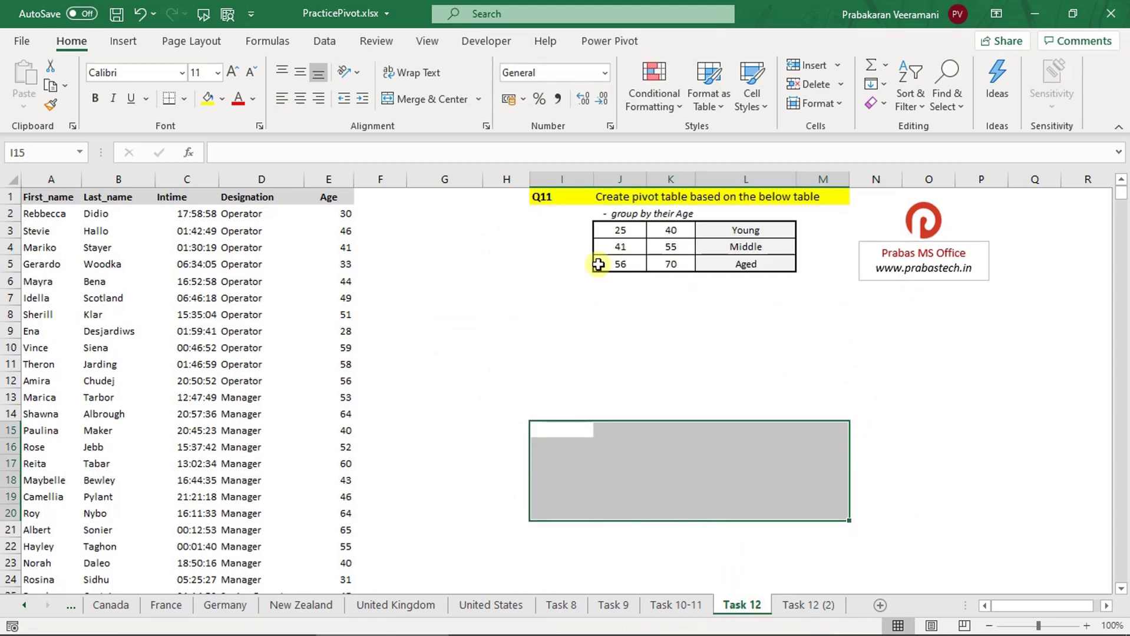
key(Delete)
click(567, 297)
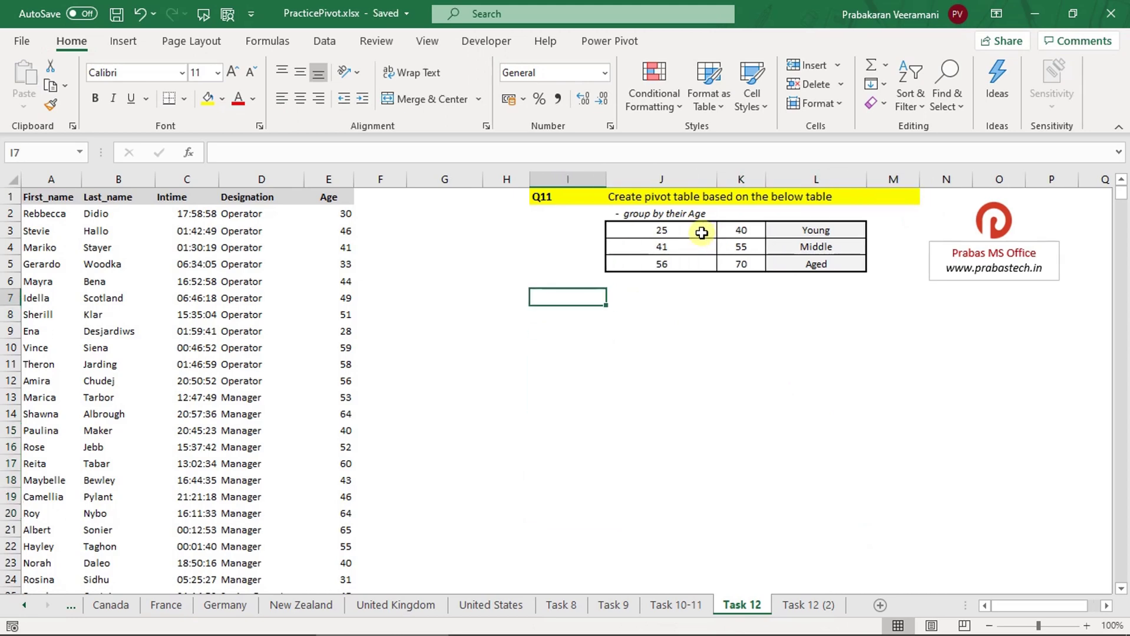
click(668, 230)
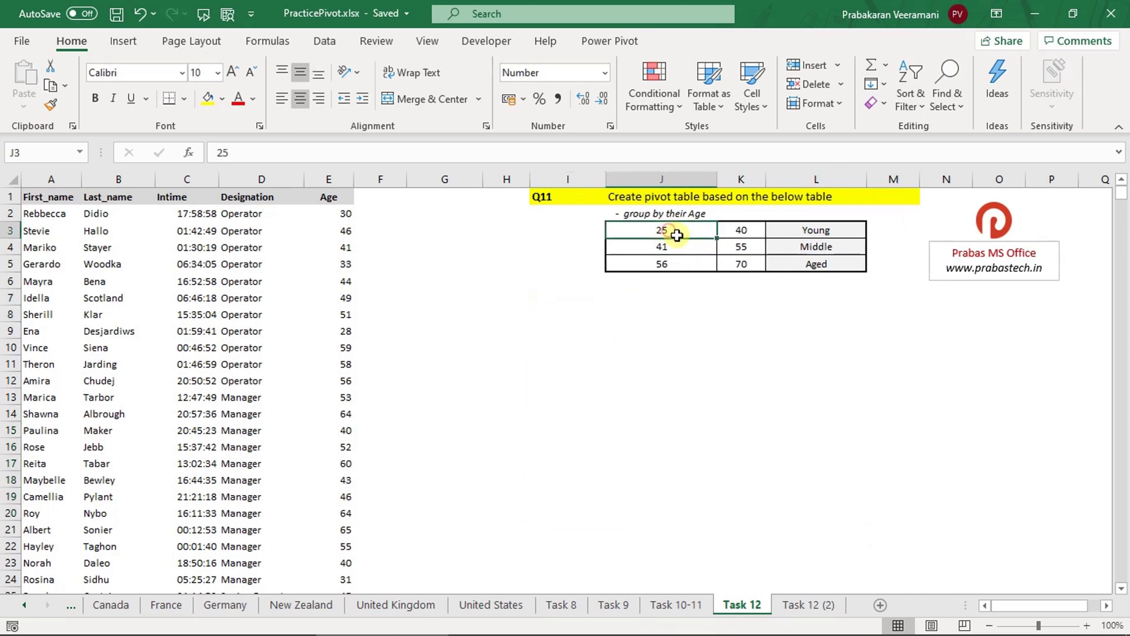
click(726, 229)
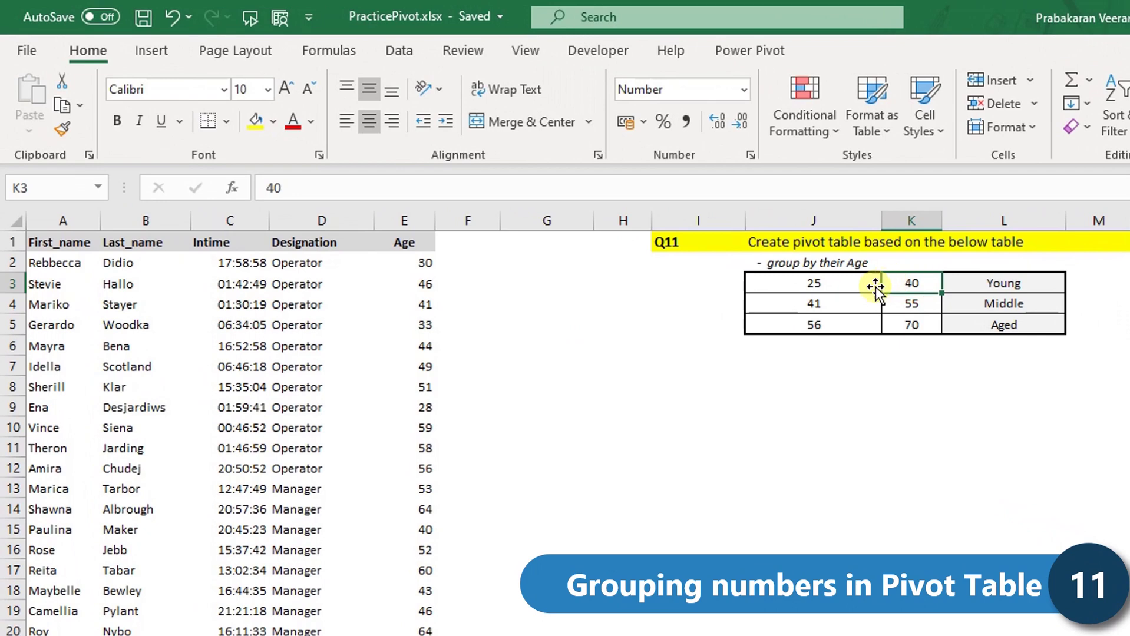
click(981, 281)
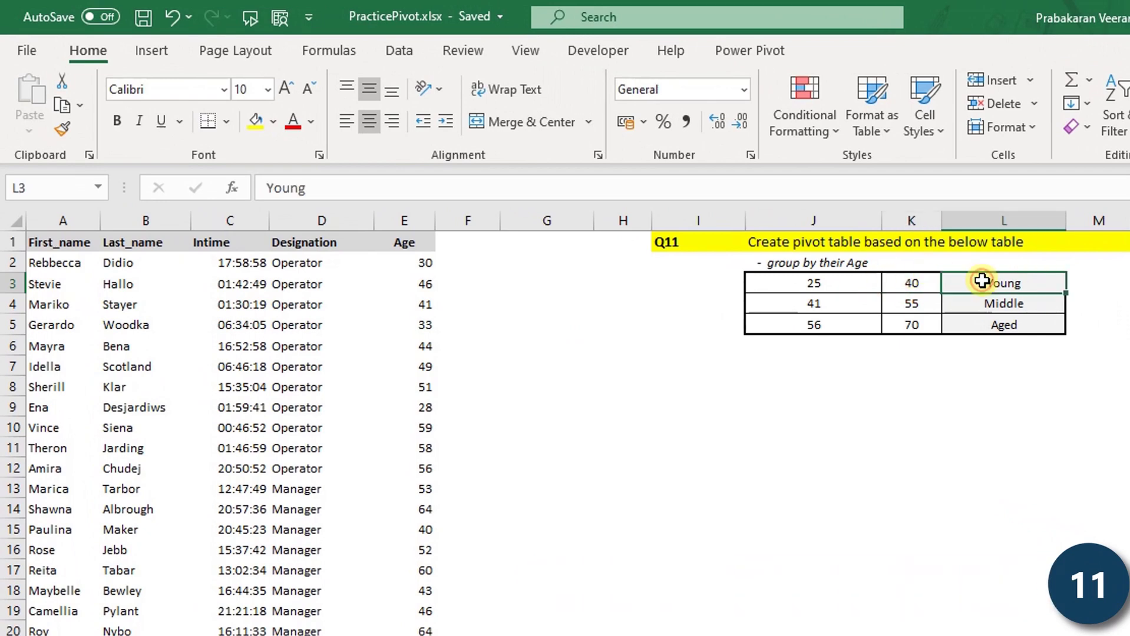
drag(824, 283, 888, 282)
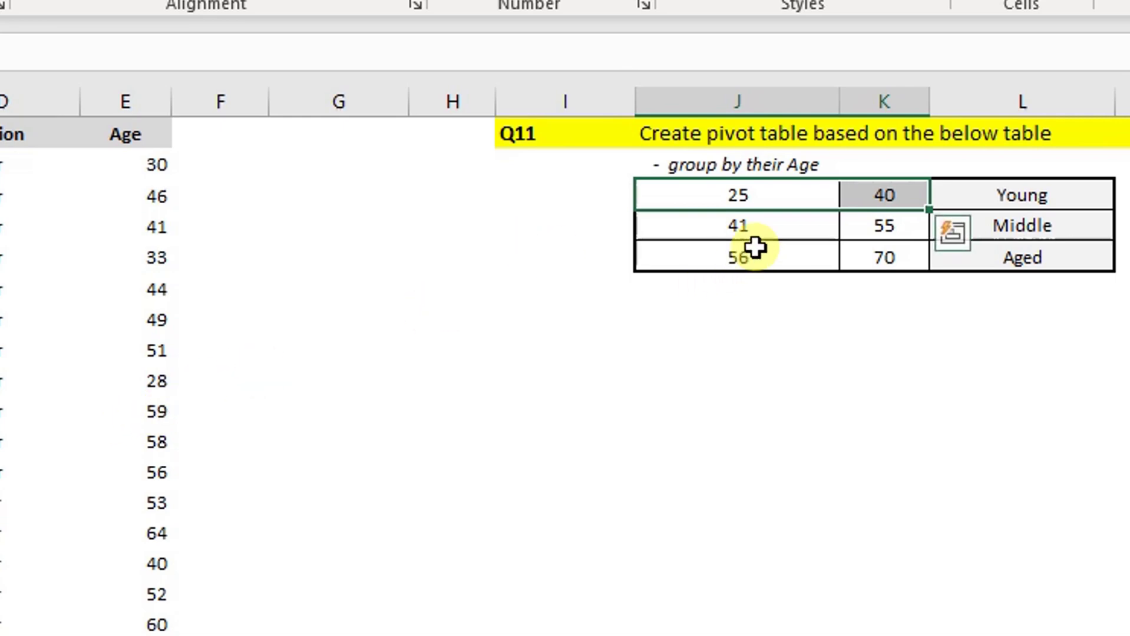
drag(756, 231, 865, 225)
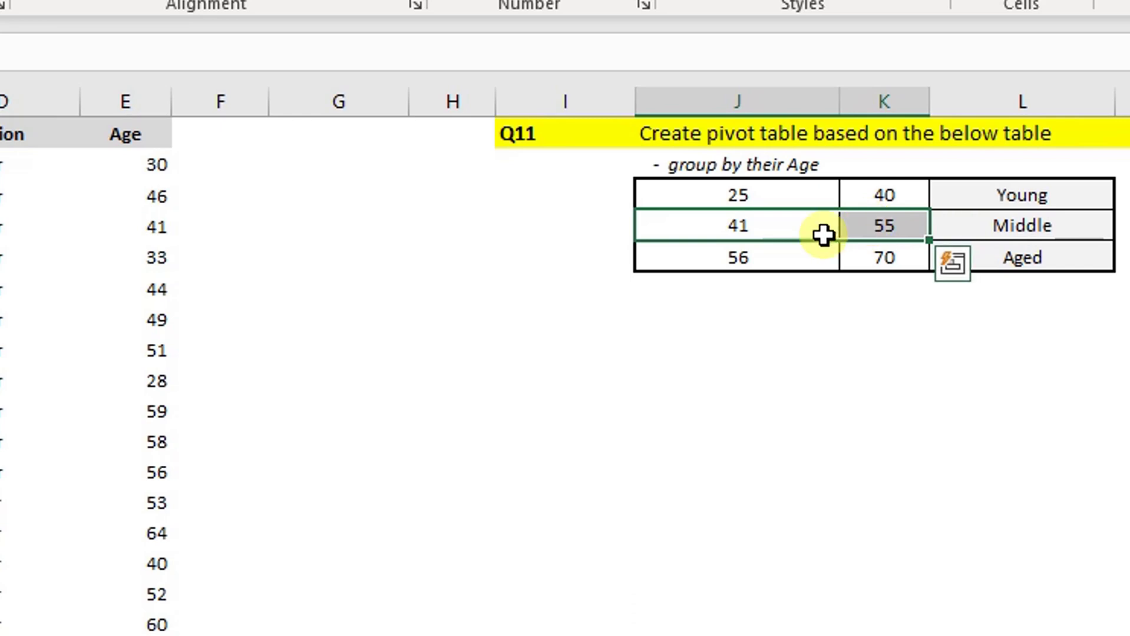
click(148, 106)
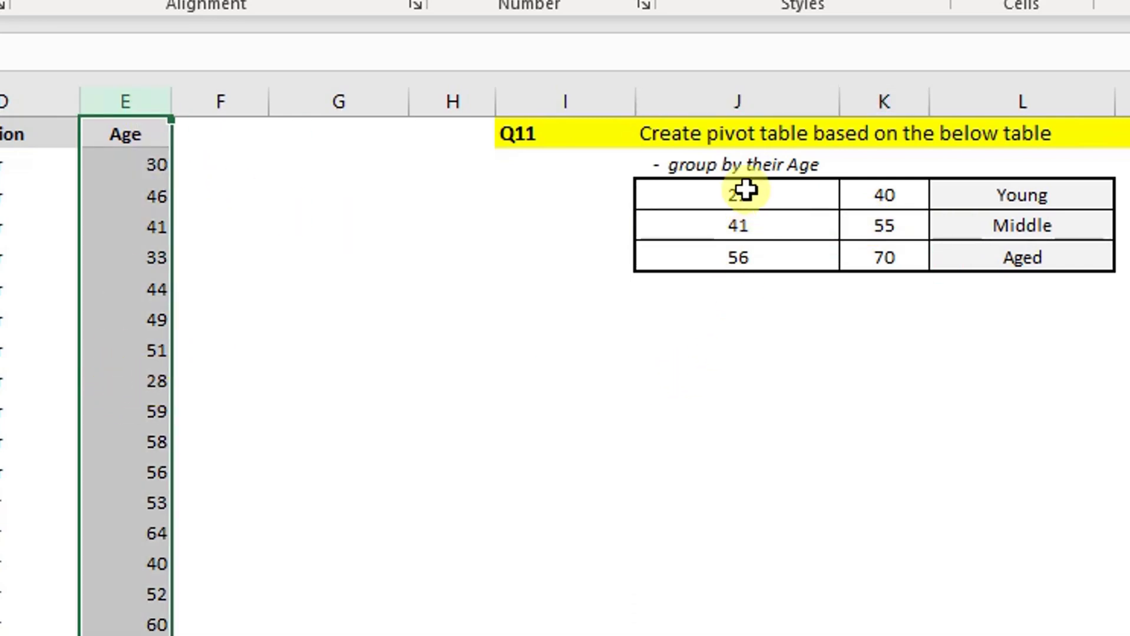
drag(745, 191, 1046, 260)
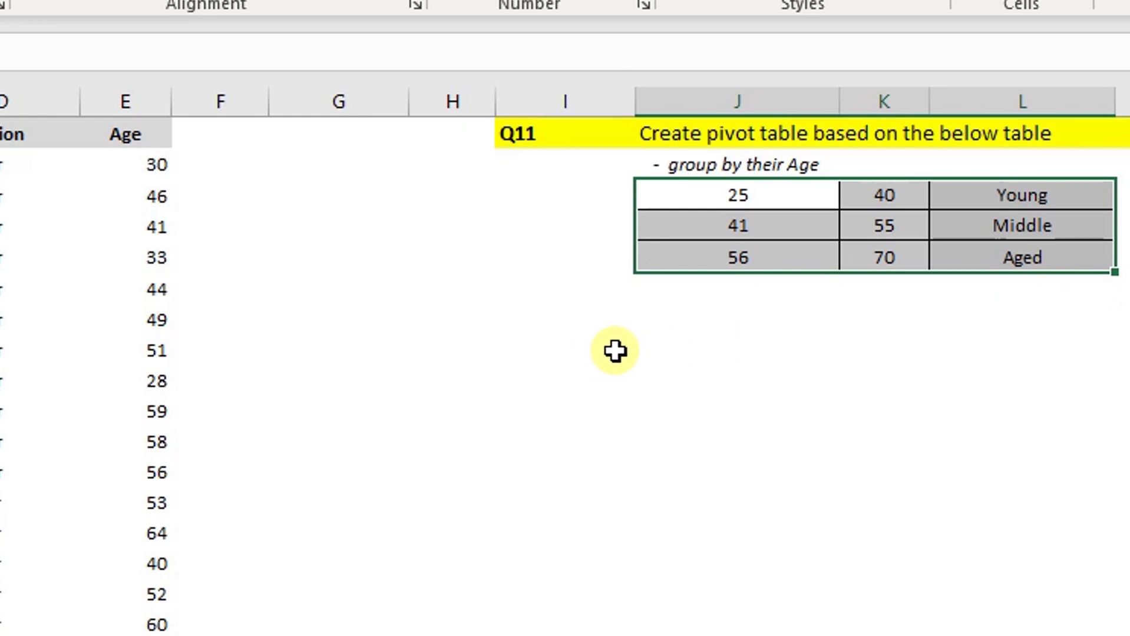
click(145, 142)
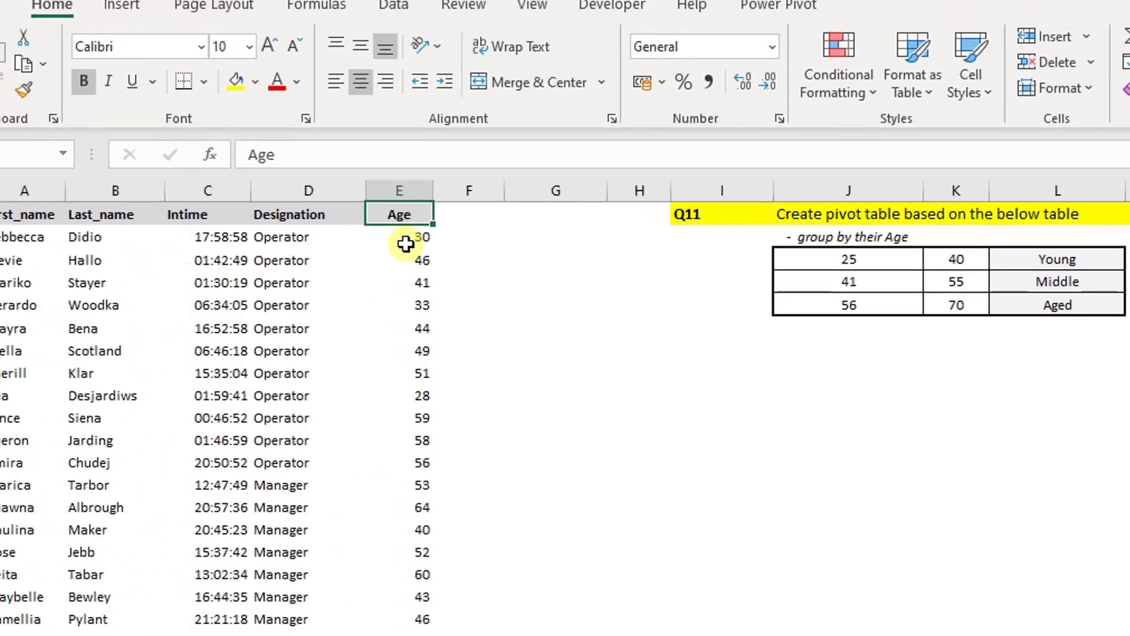
drag(436, 245, 406, 521)
click(441, 413)
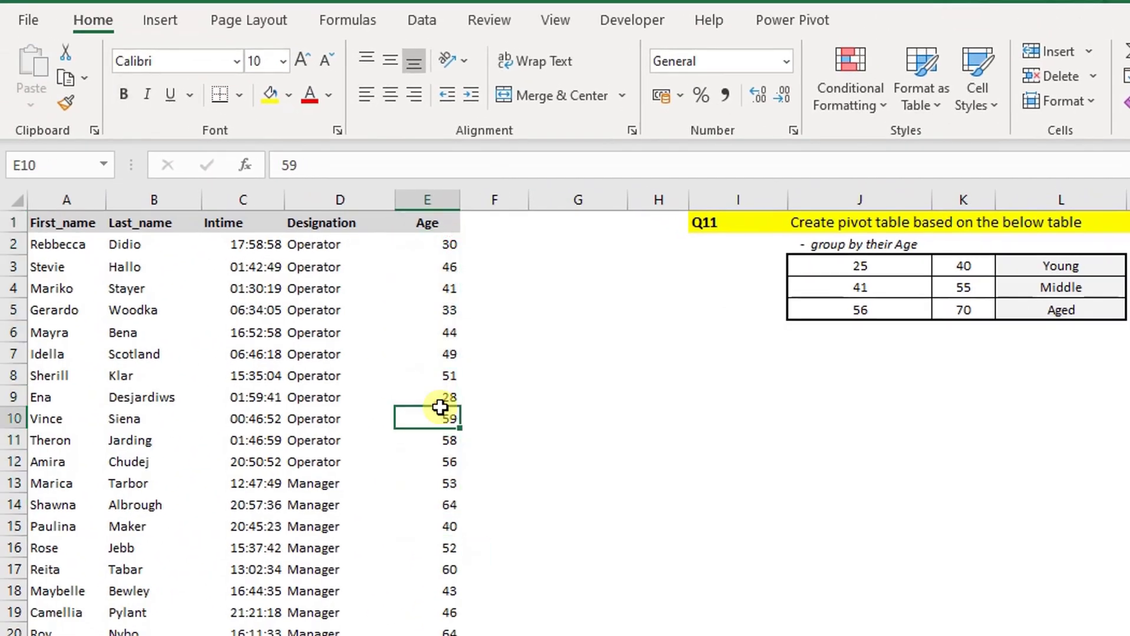
Insert a pivot table from the staff data on this sheet at cell I7.
click(161, 20)
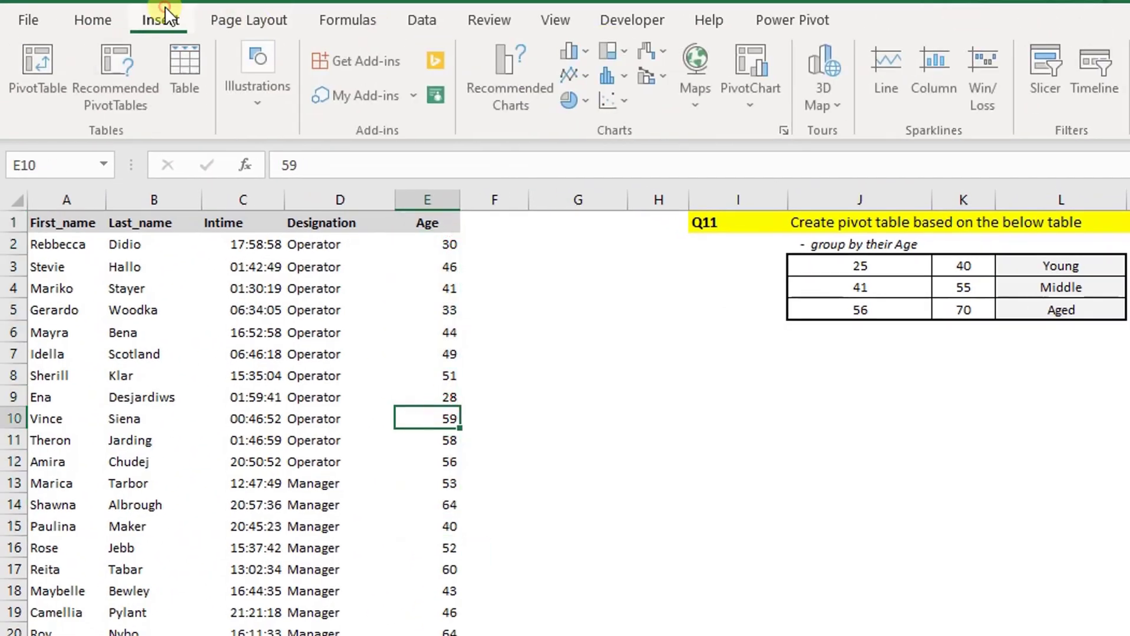
click(36, 58)
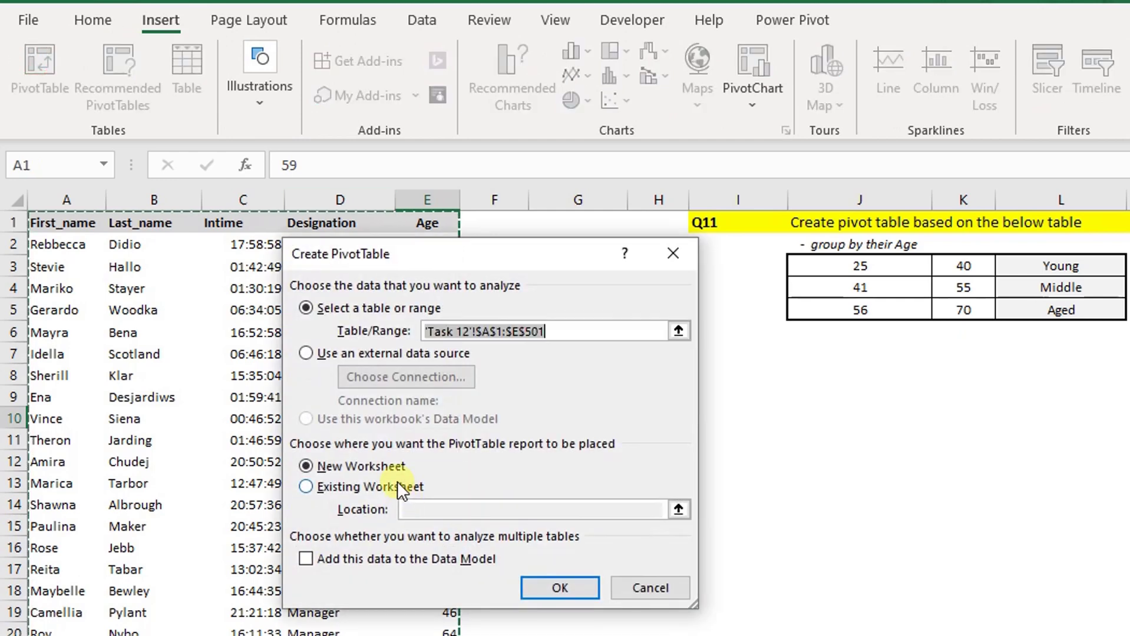
click(395, 484)
click(700, 310)
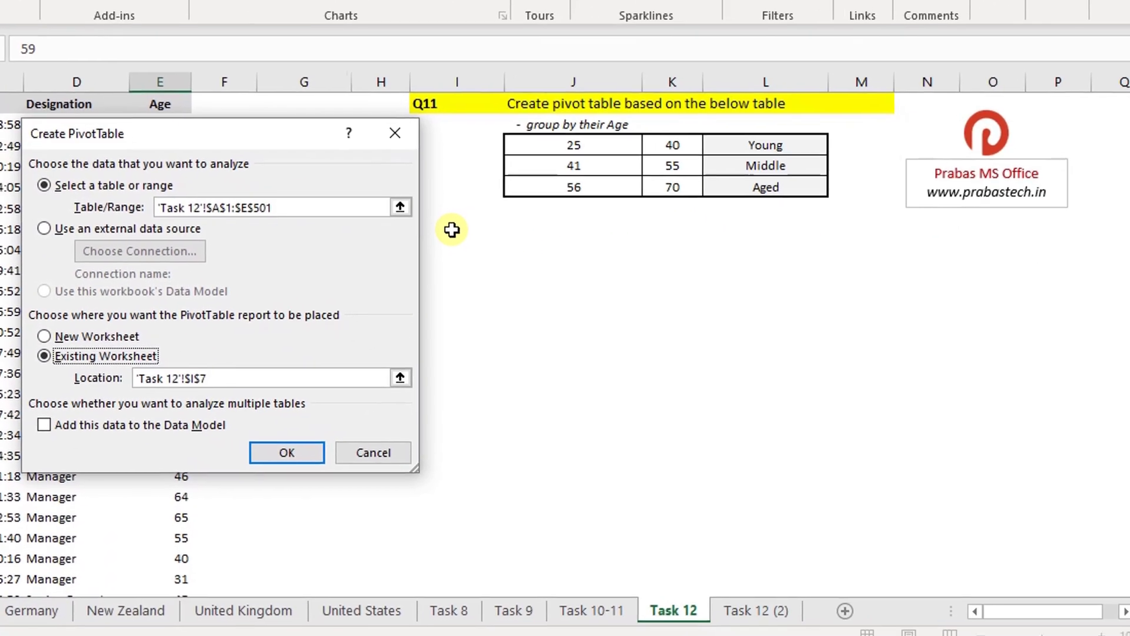
click(278, 450)
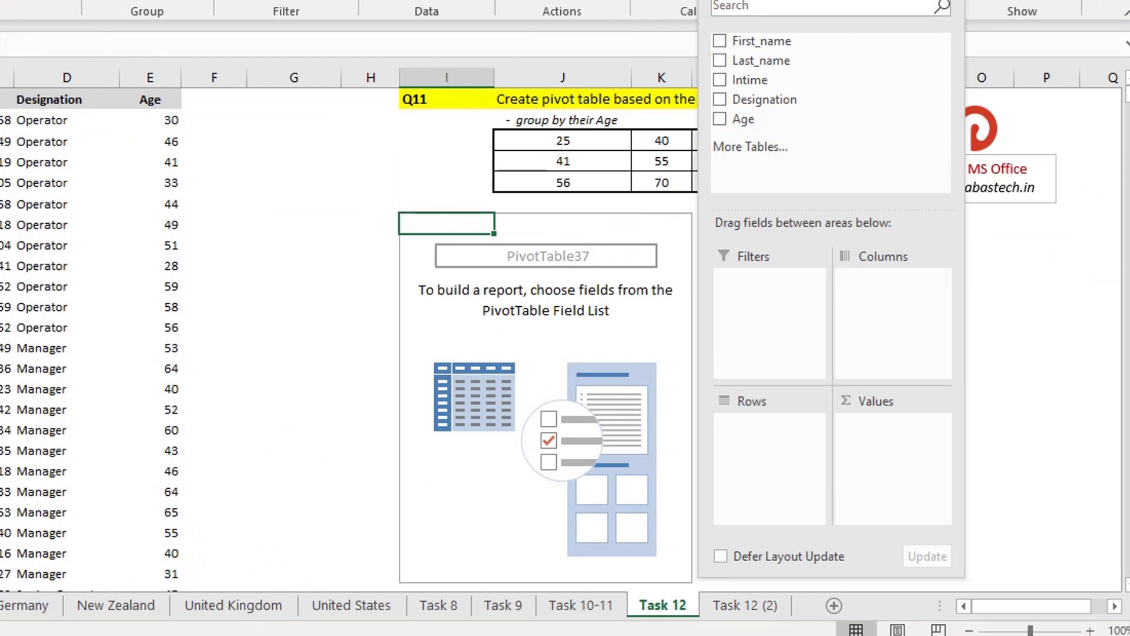
drag(731, 0, 782, 8)
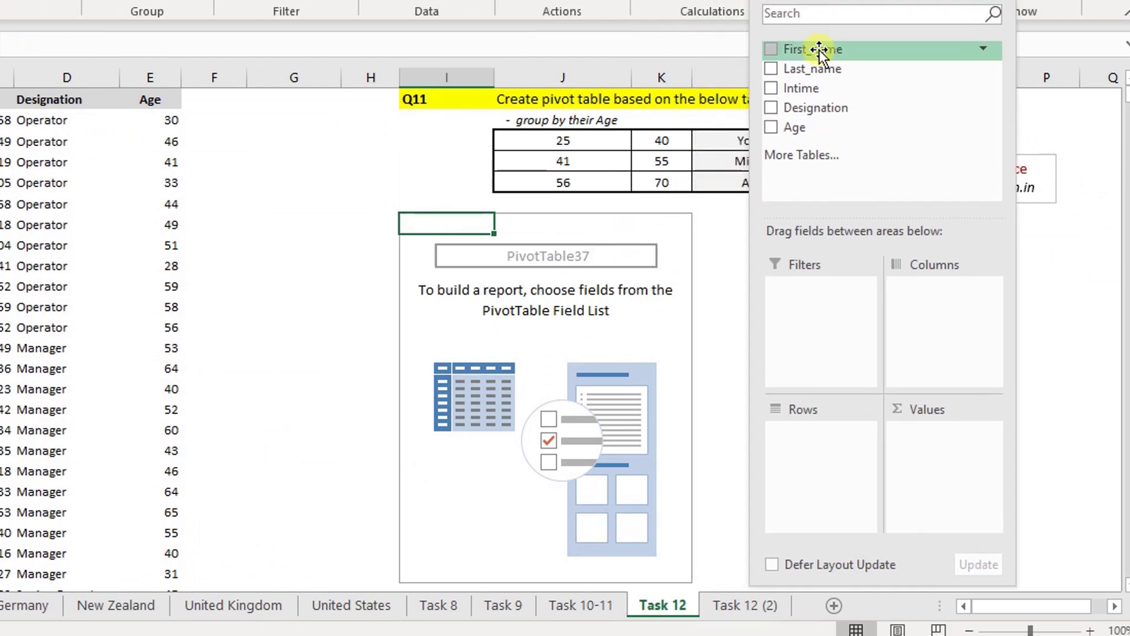
Put Age in the pivot rows and Count of First_name in values, then check the 40 bound.
drag(804, 131, 811, 441)
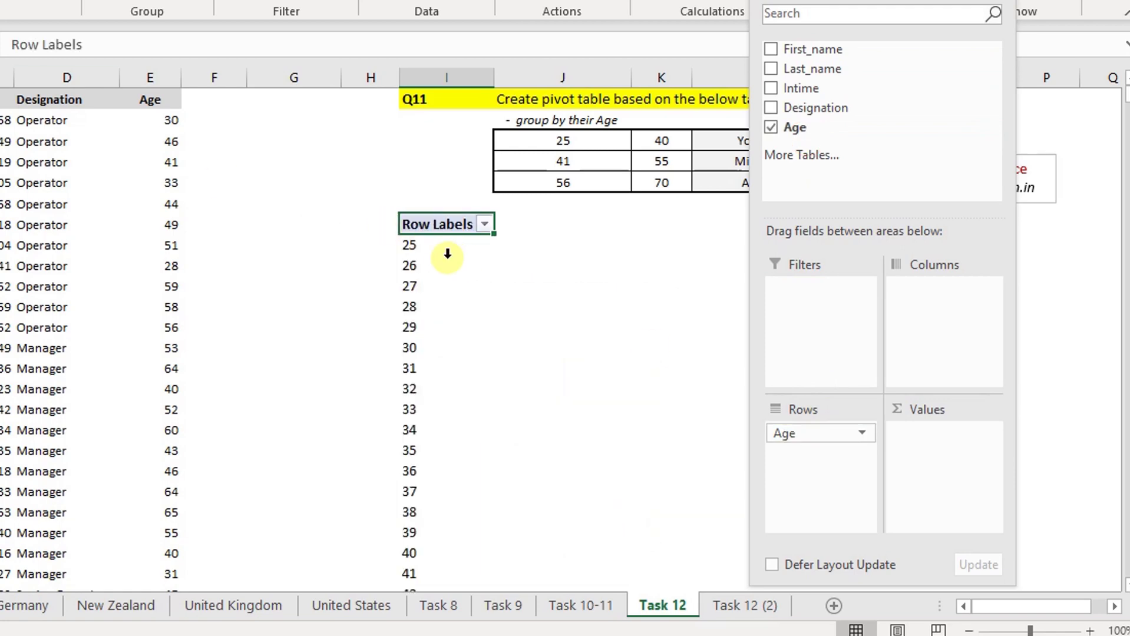
click(413, 245)
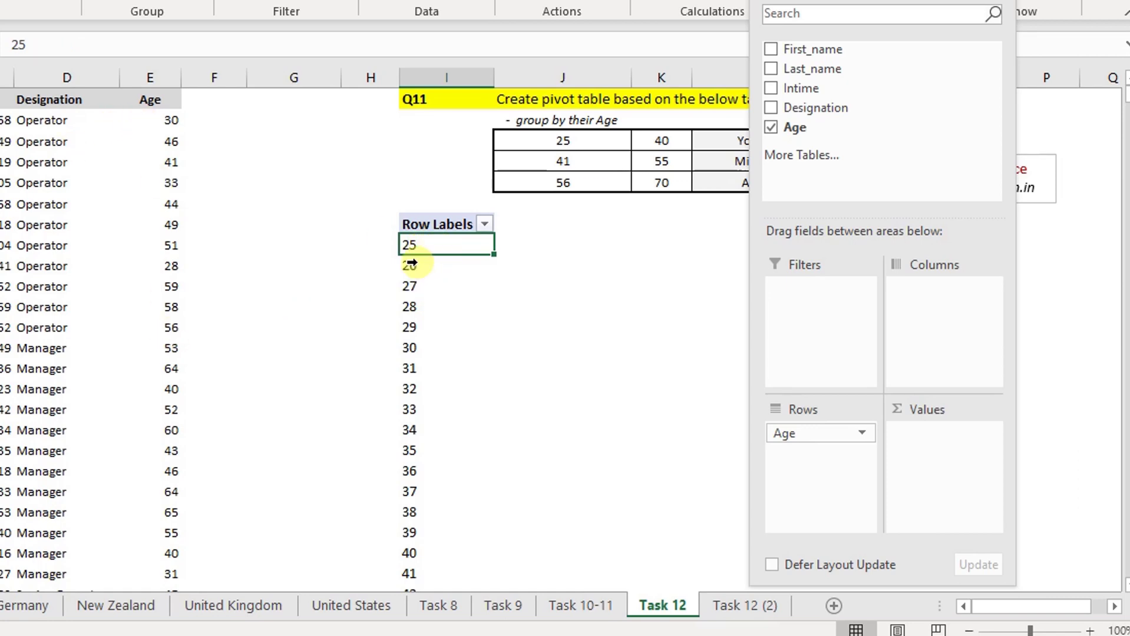
mouse_move(789, 49)
mouse_down()
mouse_move(937, 465)
mouse_move(943, 457)
mouse_up()
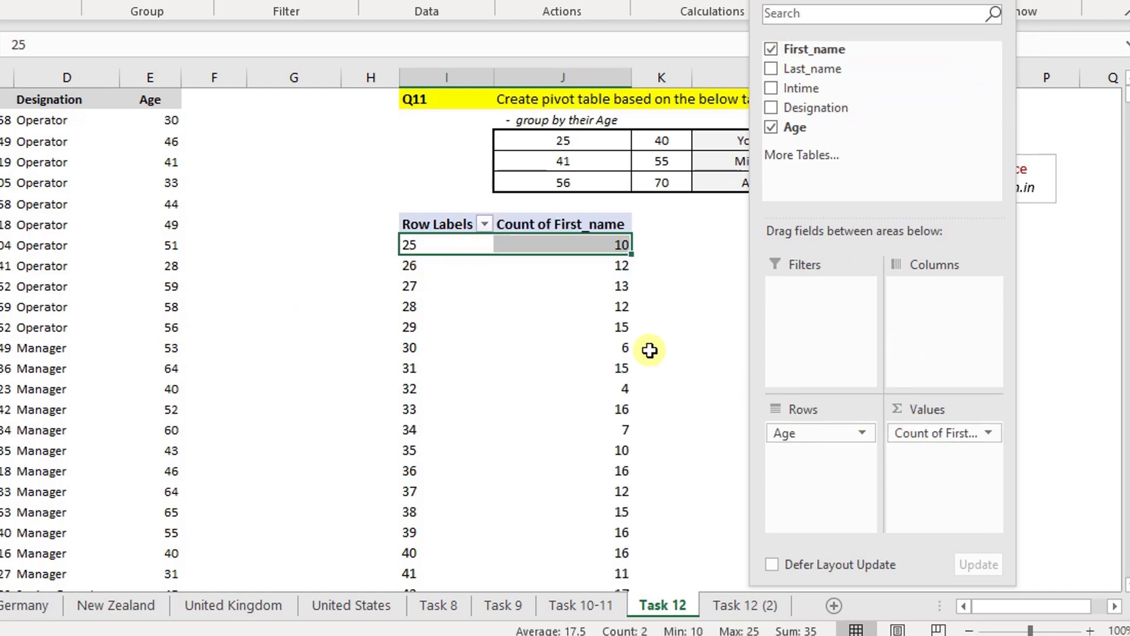
click(678, 302)
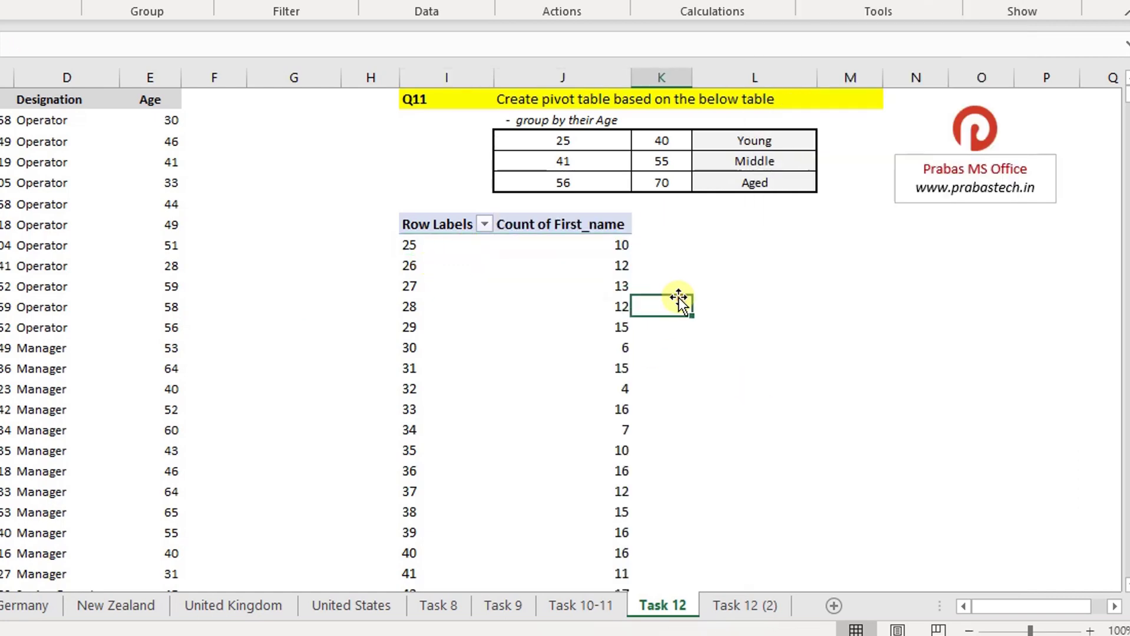
click(433, 248)
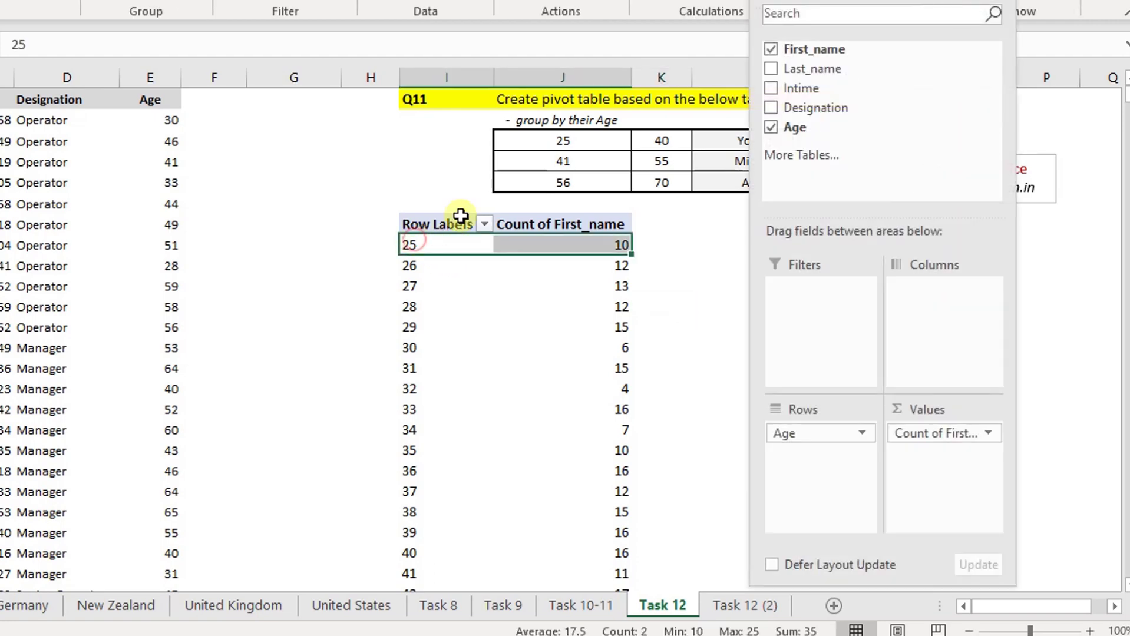
click(658, 140)
click(658, 140)
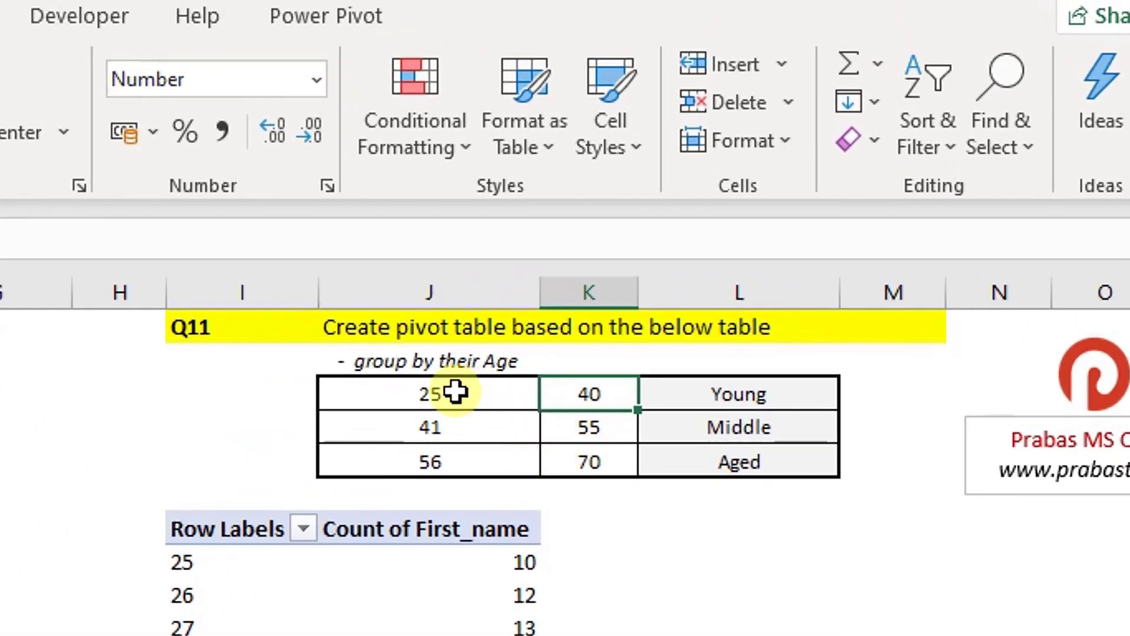
Change the first age band's starting age in J3 from 25 to 26.
click(457, 392)
double_click(468, 392)
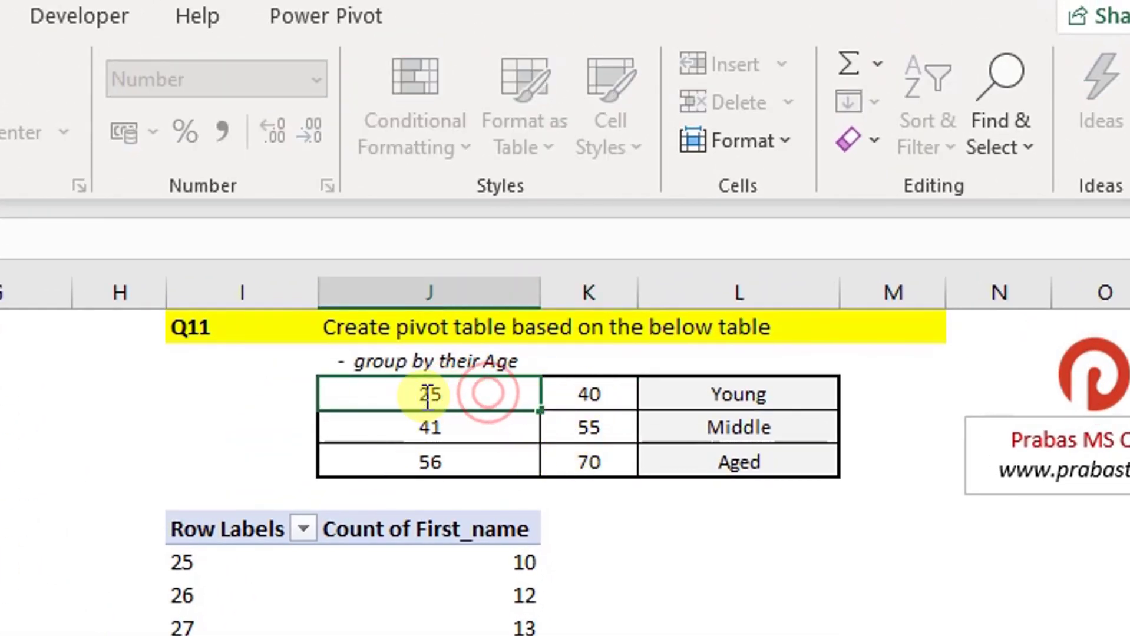
double_click(458, 392)
text(26)
key(Return)
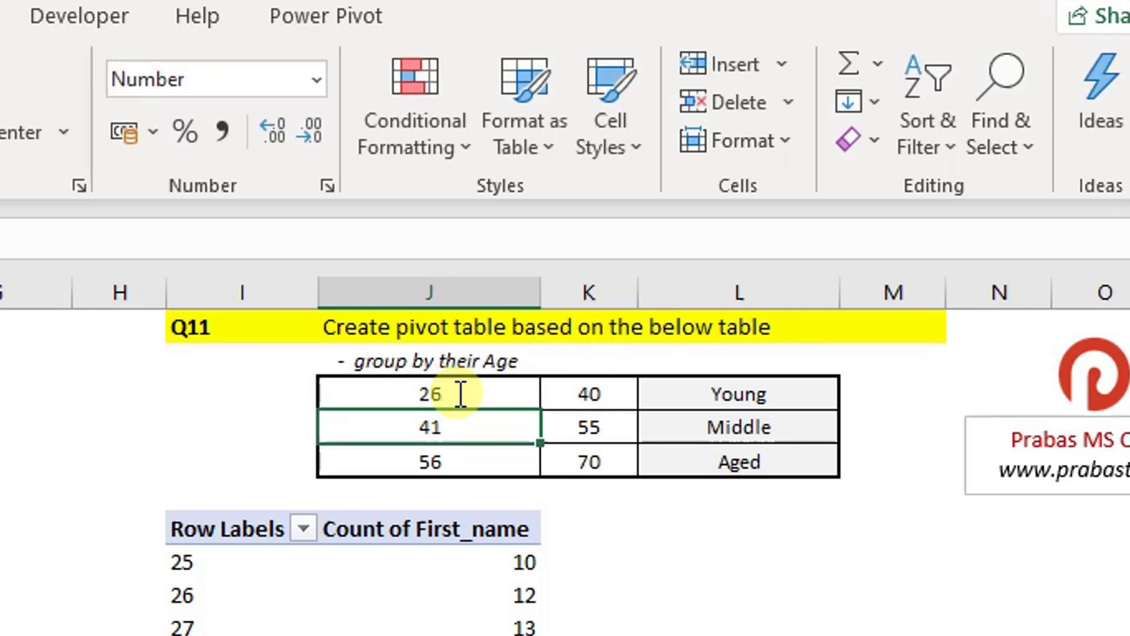
click(460, 393)
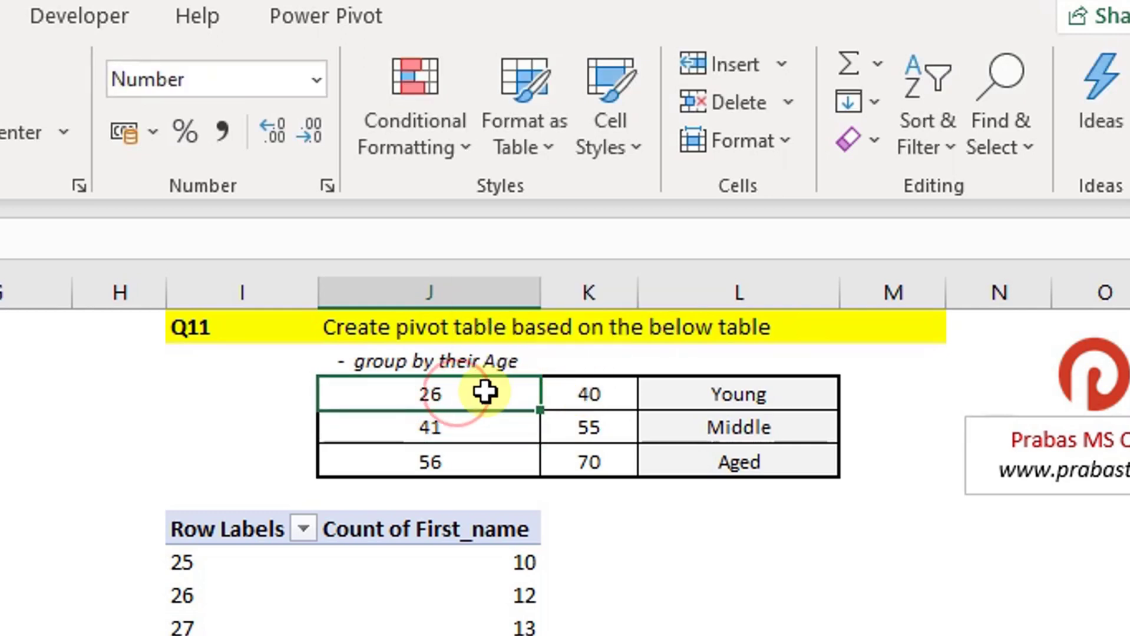
click(436, 393)
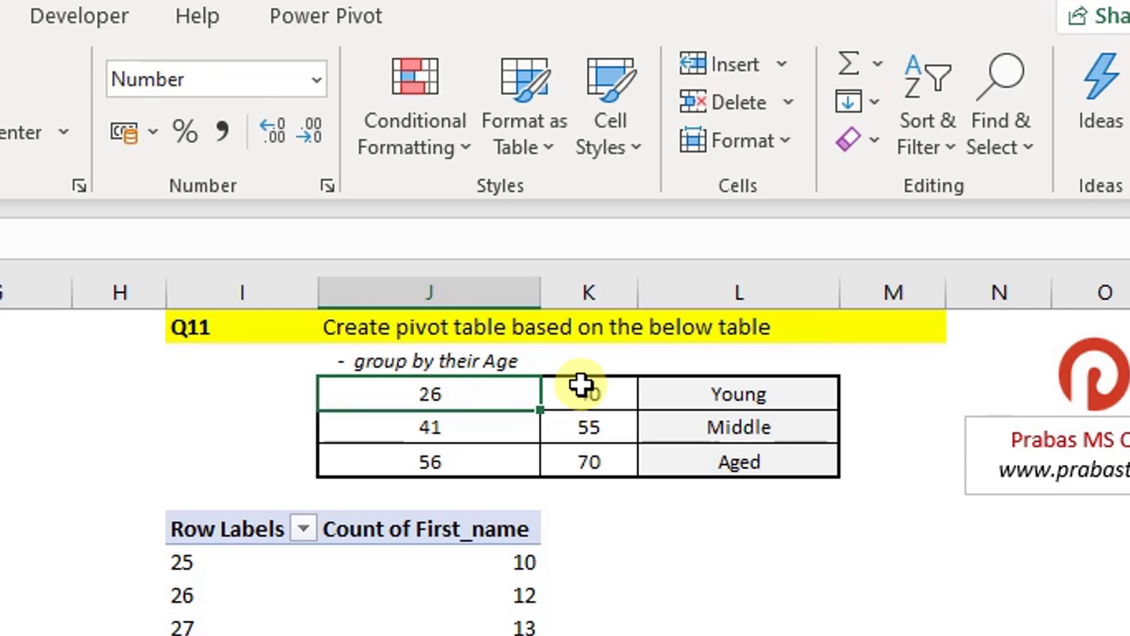
Review the age band bounds 26 to 70 alongside the pivot table's age rows.
drag(583, 386, 438, 394)
click(417, 393)
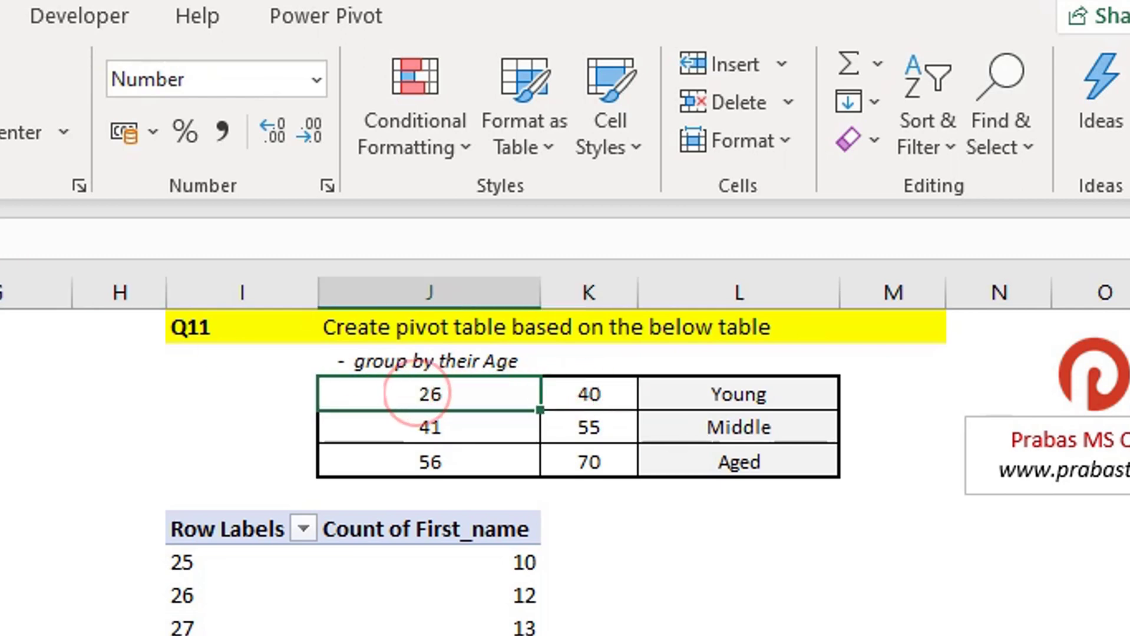
drag(428, 394, 576, 466)
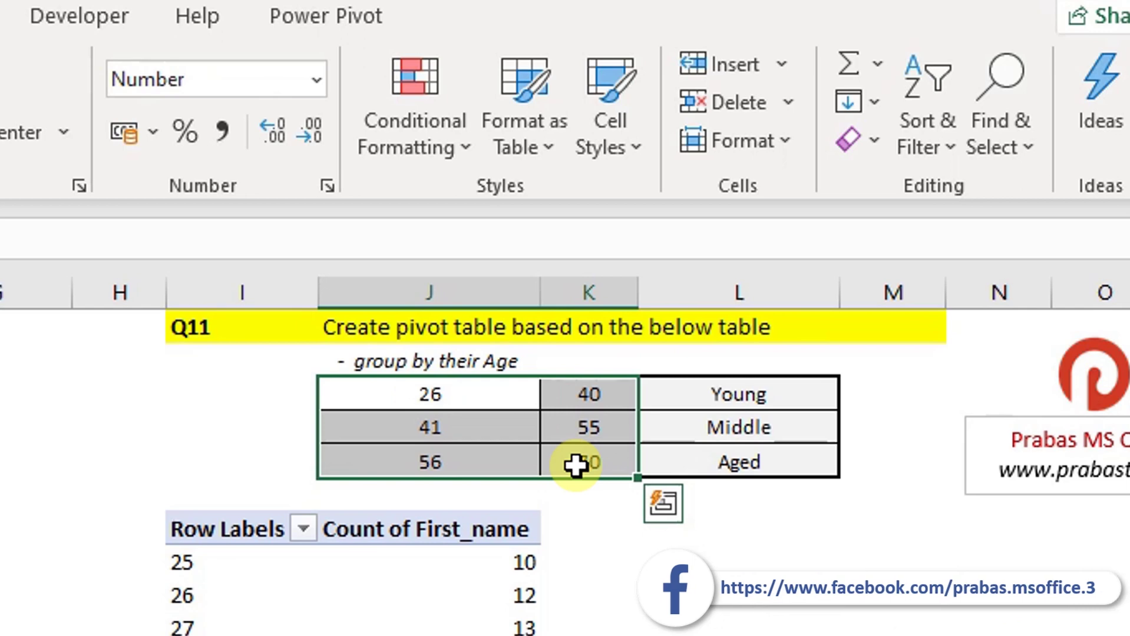
click(439, 387)
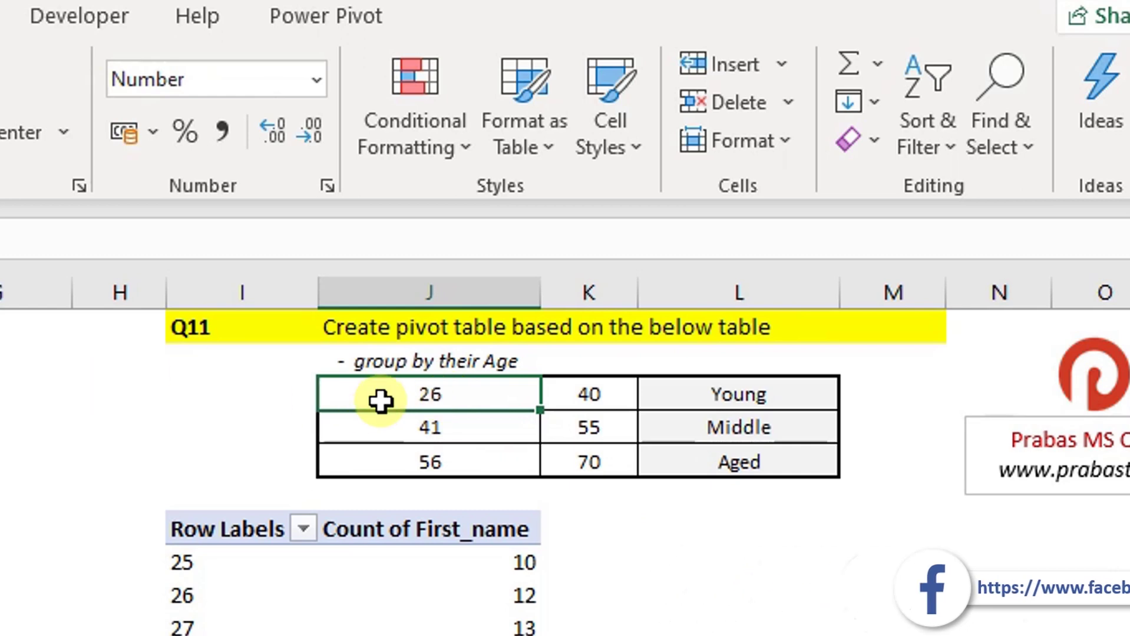
click(205, 562)
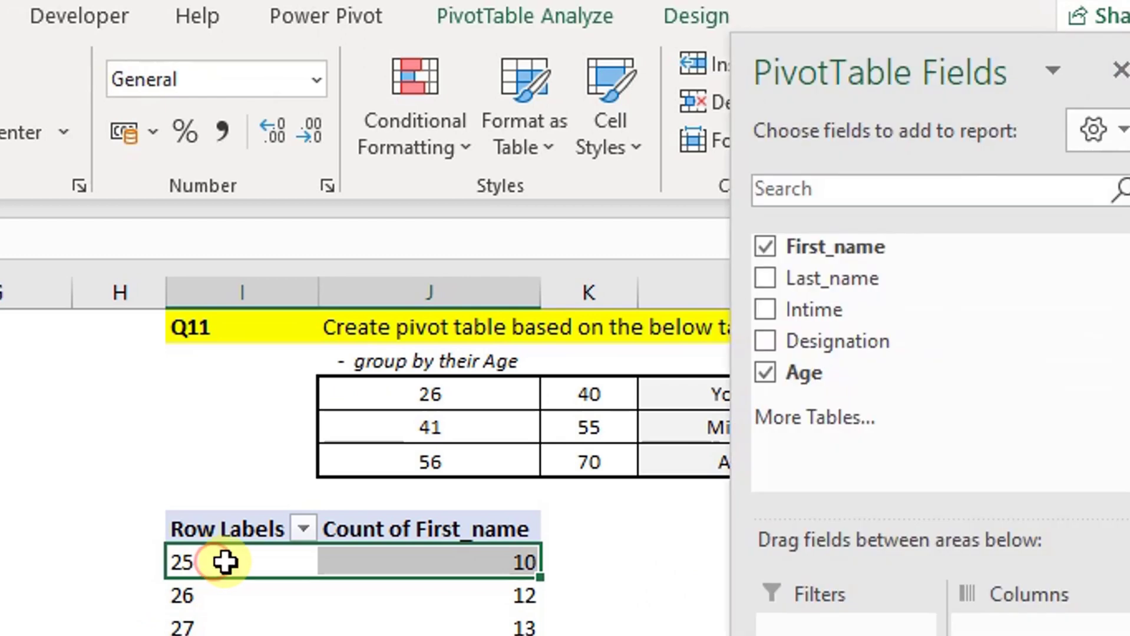
drag(437, 392, 576, 448)
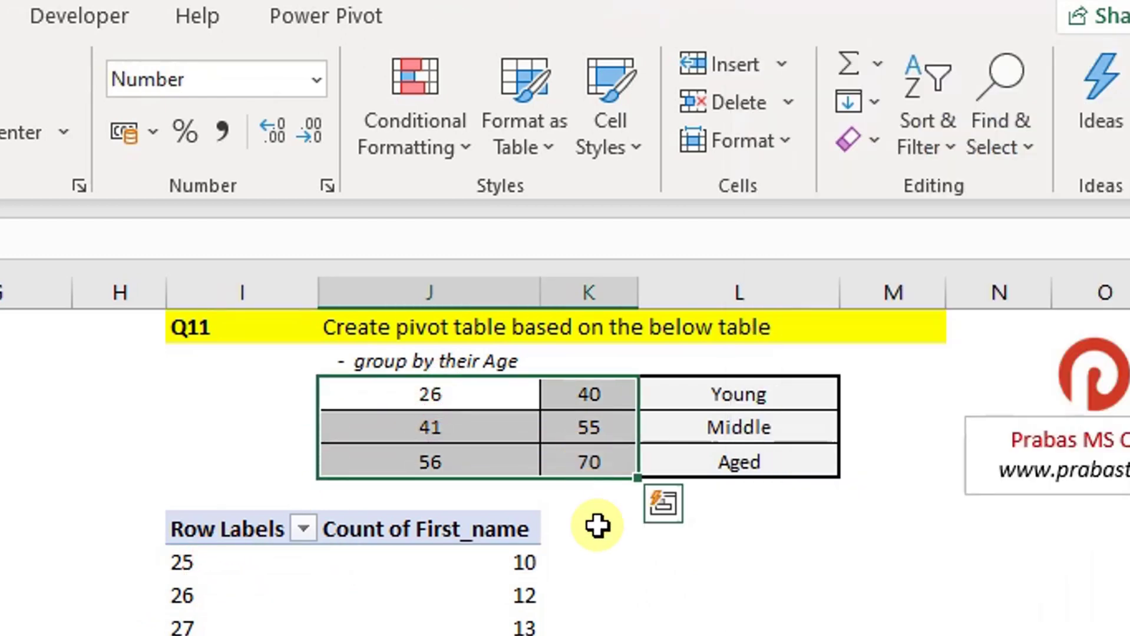
click(607, 594)
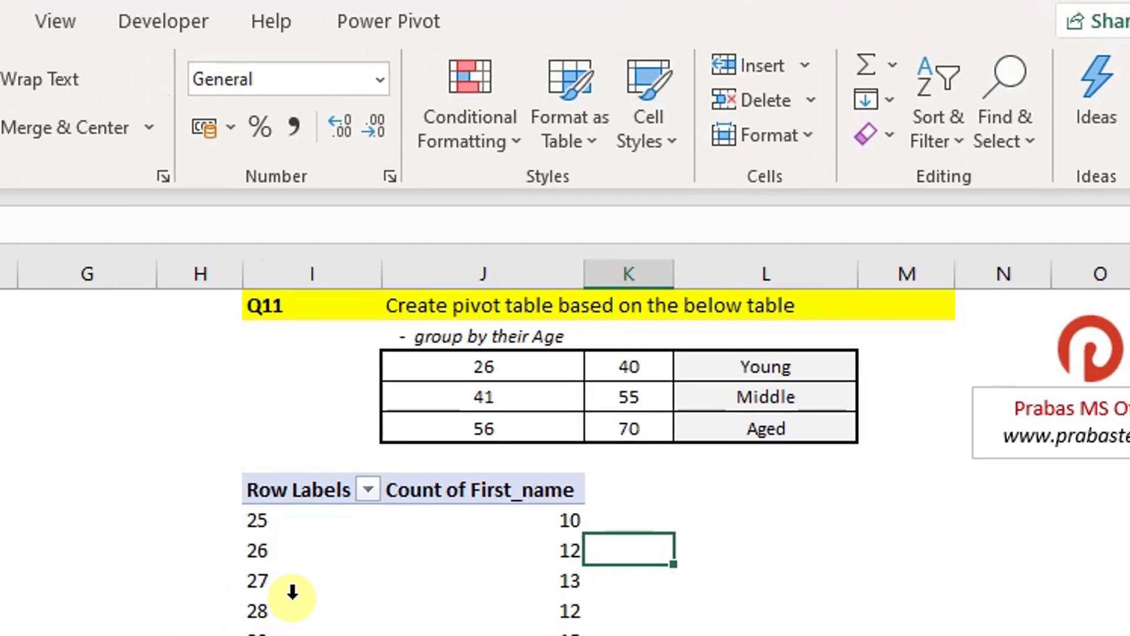
click(601, 392)
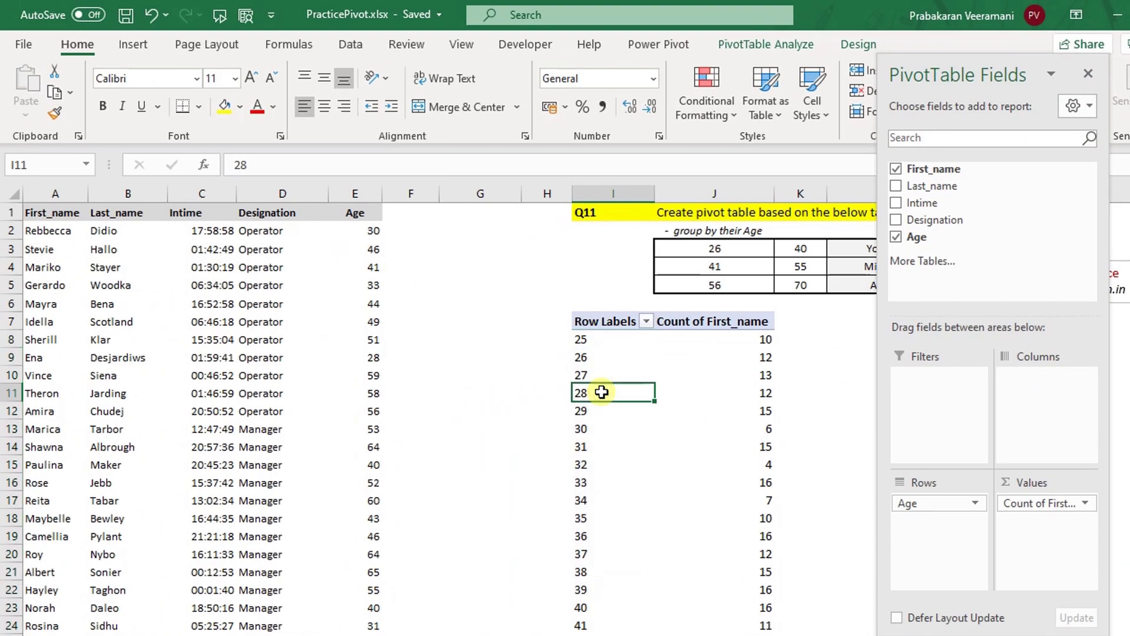
Open Group Field for the pivot's Age field and set the starting age to 26.
click(765, 47)
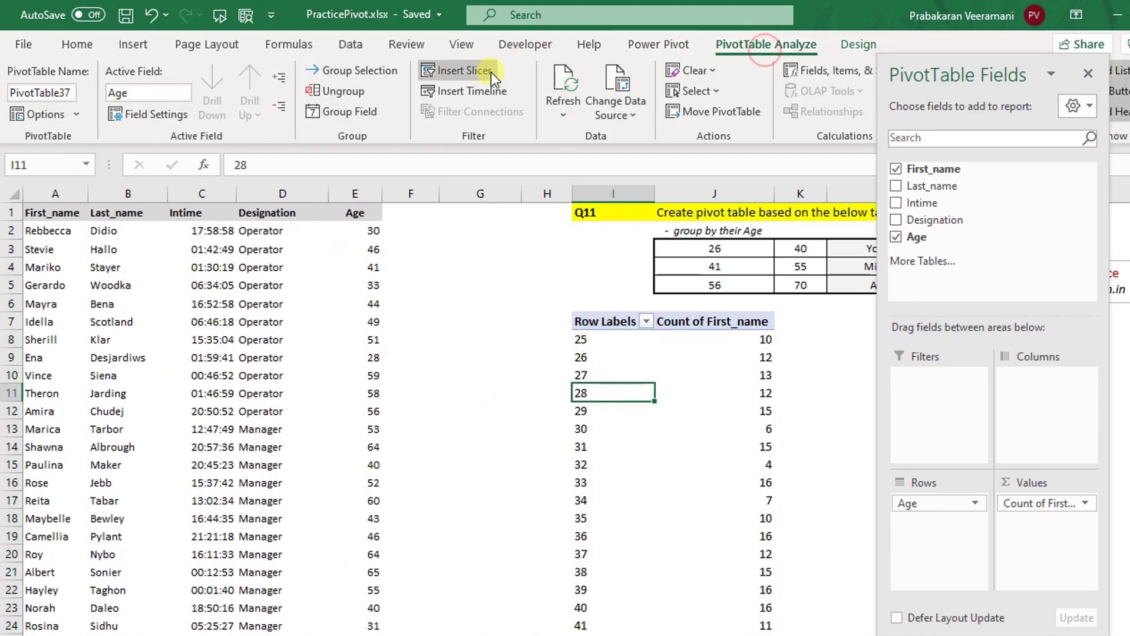
click(340, 112)
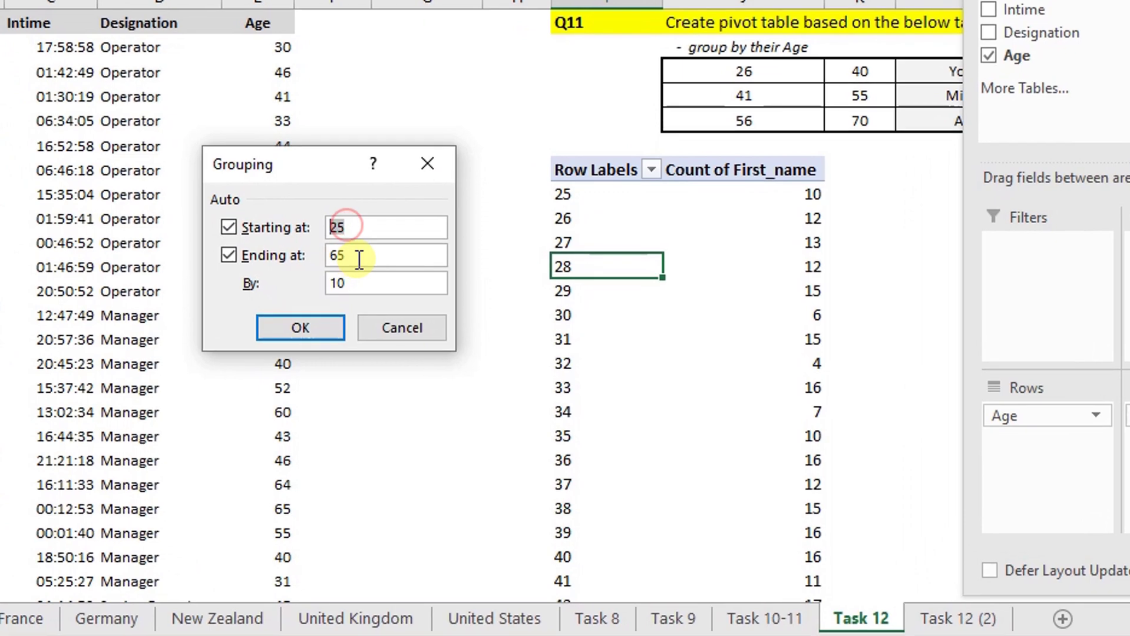
drag(428, 385, 399, 386)
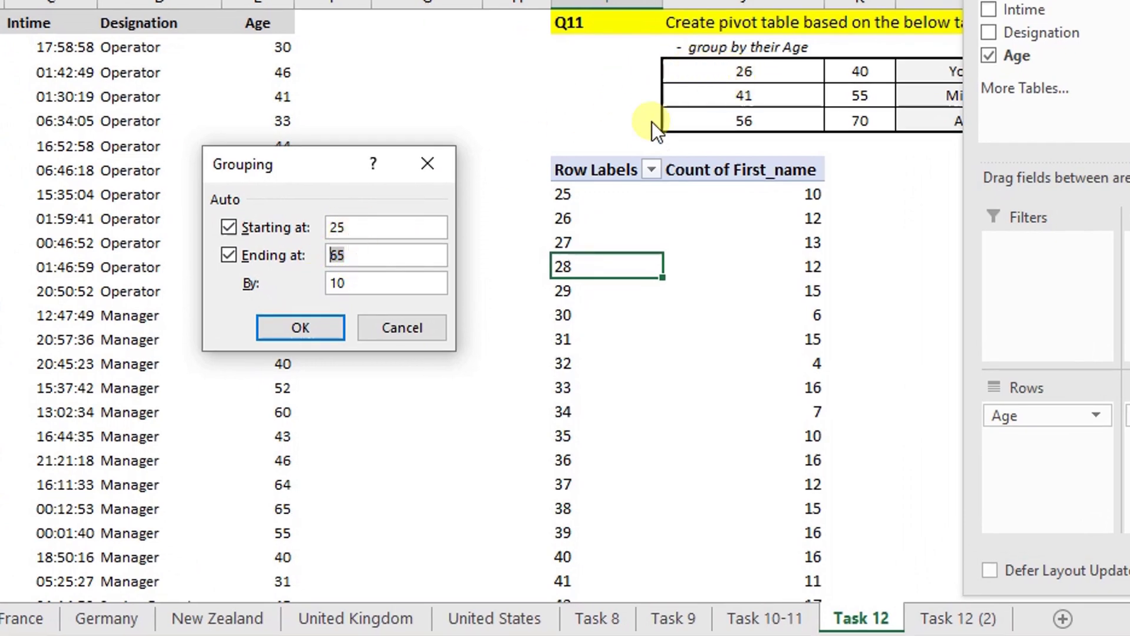
click(365, 227)
text(2)
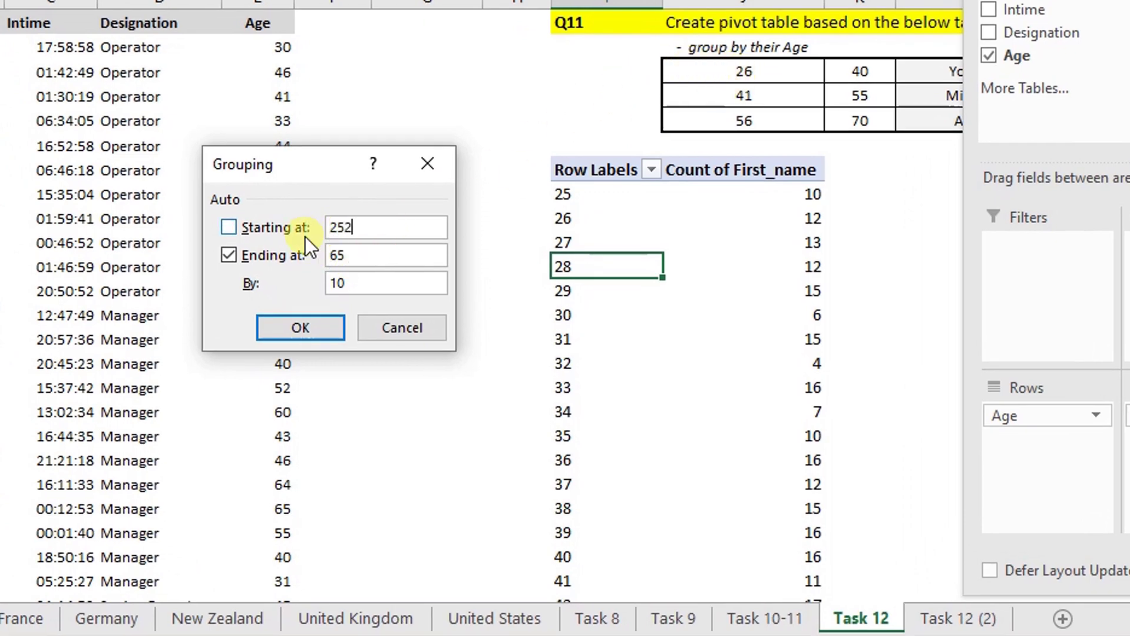
text(6)
key(Left)
key(BackSpace)
key(BackSpace)
key(BackSpace)
Set the age grouping to end at 70 in steps of 15 and apply it.
double_click(372, 255)
text(7)
double_click(371, 284)
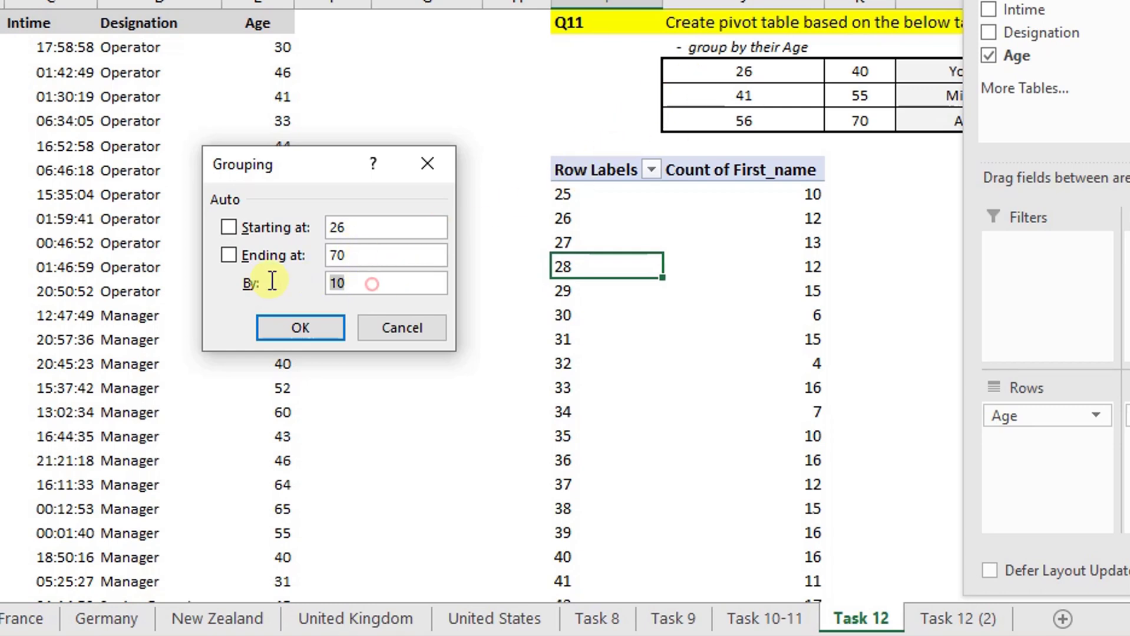
text(15)
double_click(335, 284)
double_click(353, 278)
double_click(367, 287)
click(300, 320)
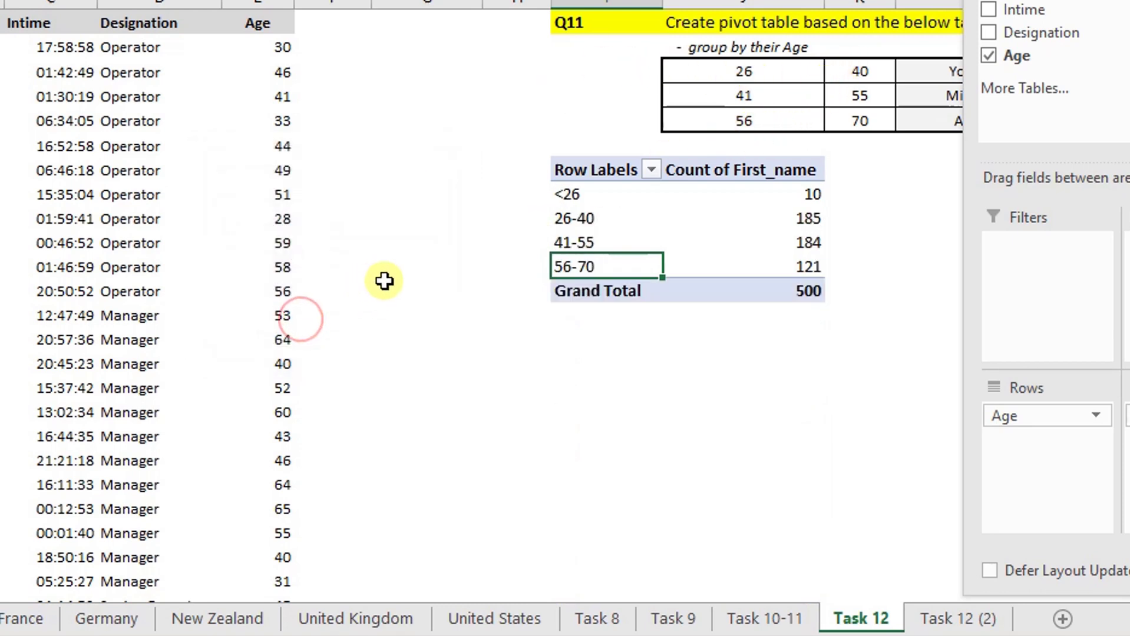
Check the <26 and 41-55 age groups, move the field list aside, and go to Task 12 (2).
click(575, 339)
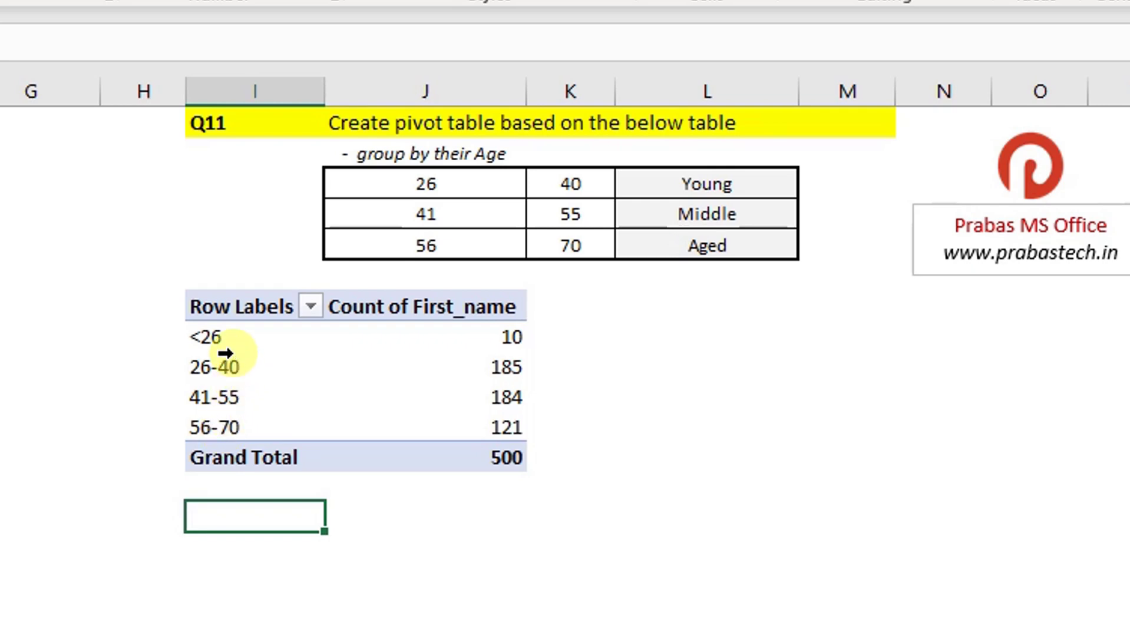
click(219, 337)
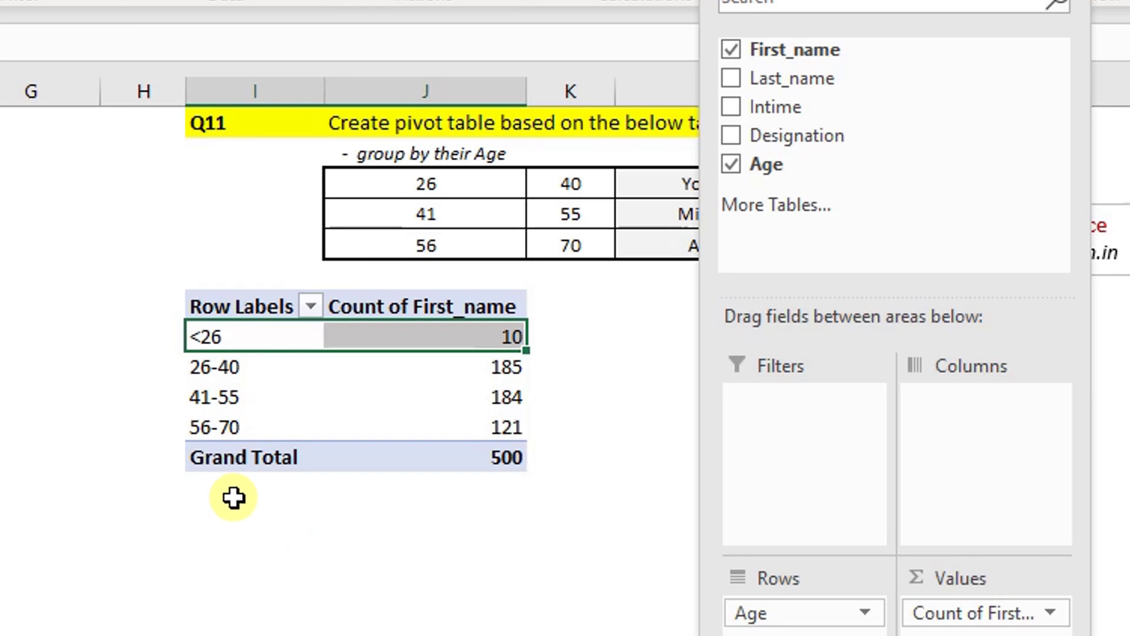
click(267, 394)
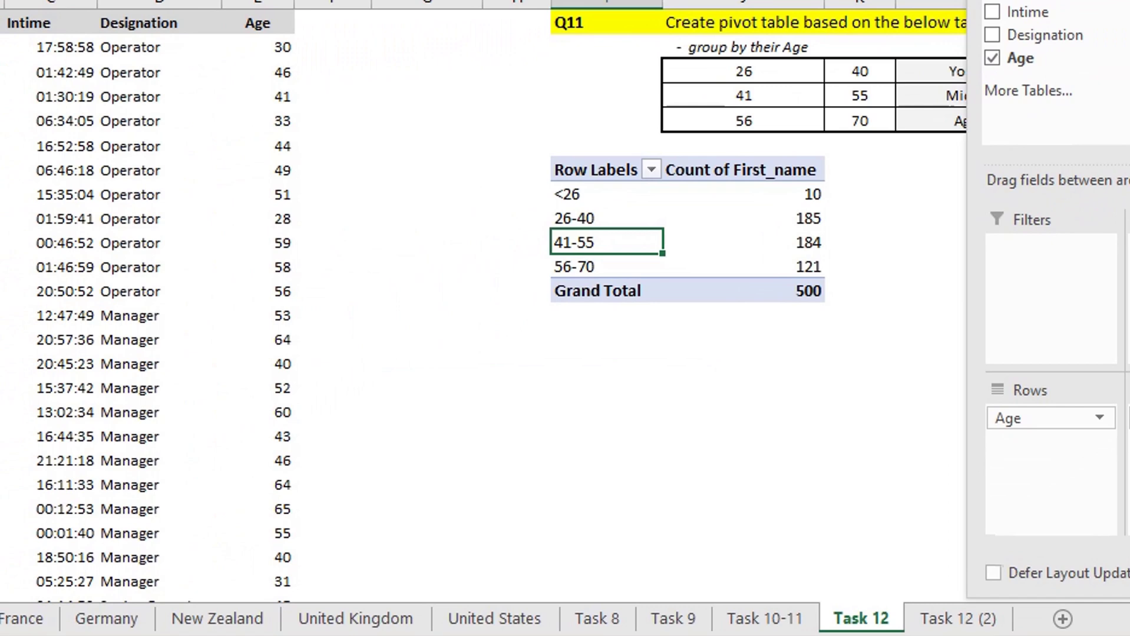
drag(1049, 3, 126, 3)
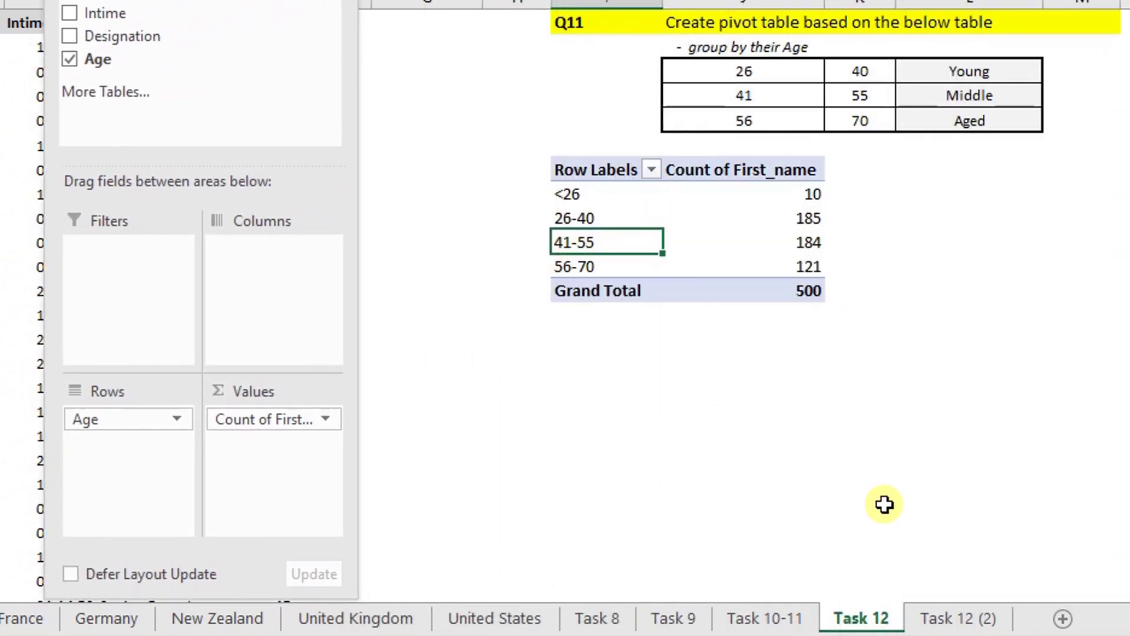
click(954, 615)
click(695, 142)
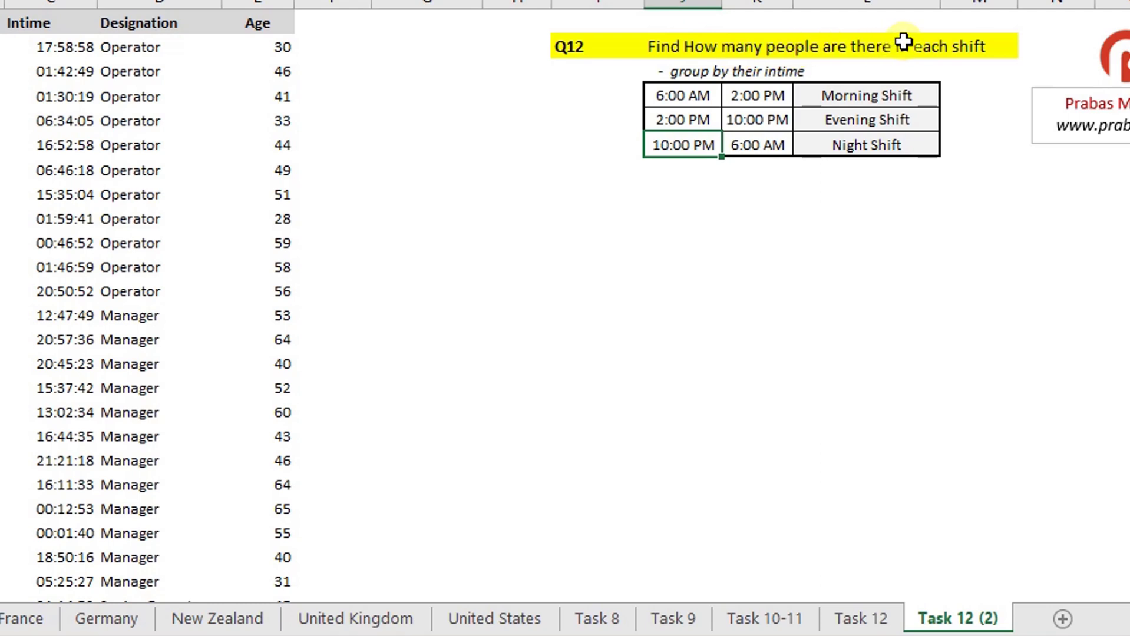
click(244, 55)
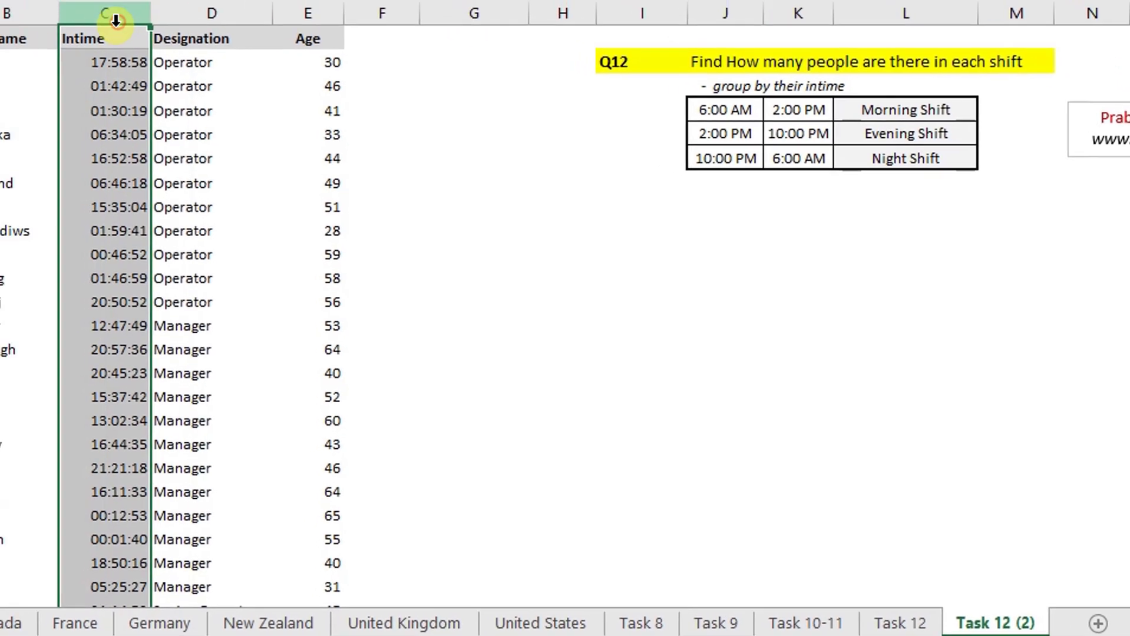
click(276, 104)
click(276, 104)
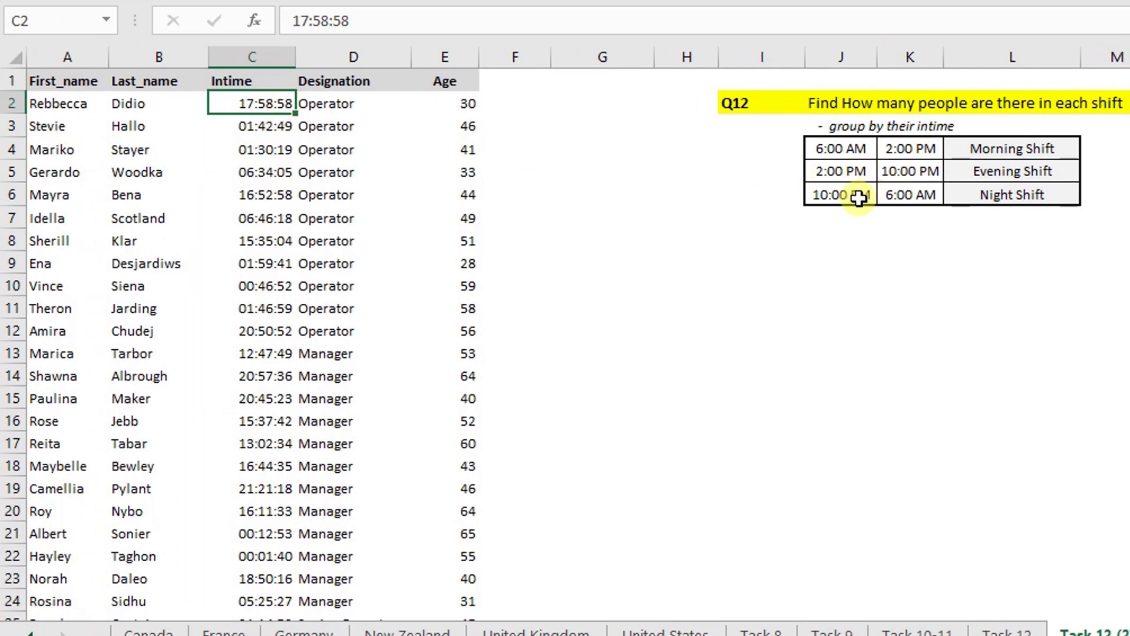
click(840, 148)
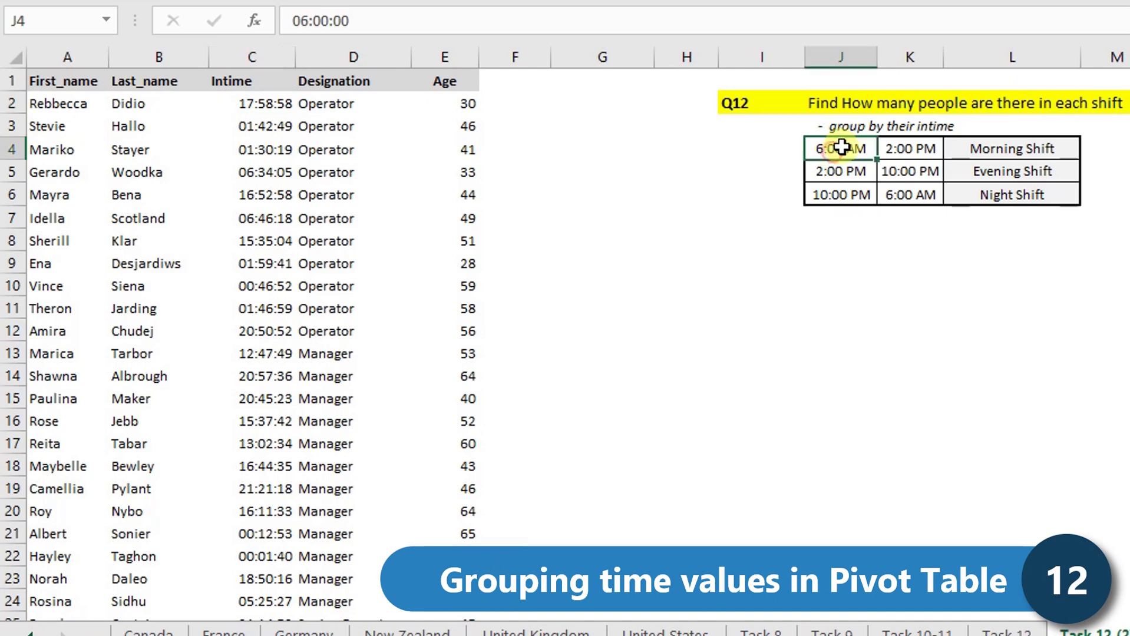
click(906, 154)
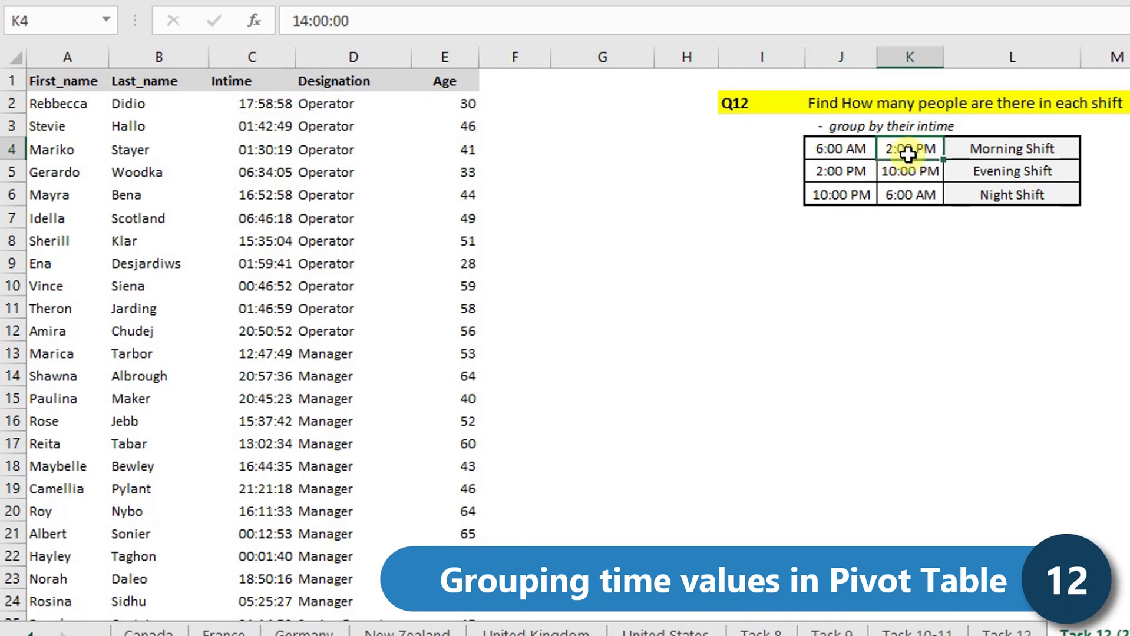
click(1028, 151)
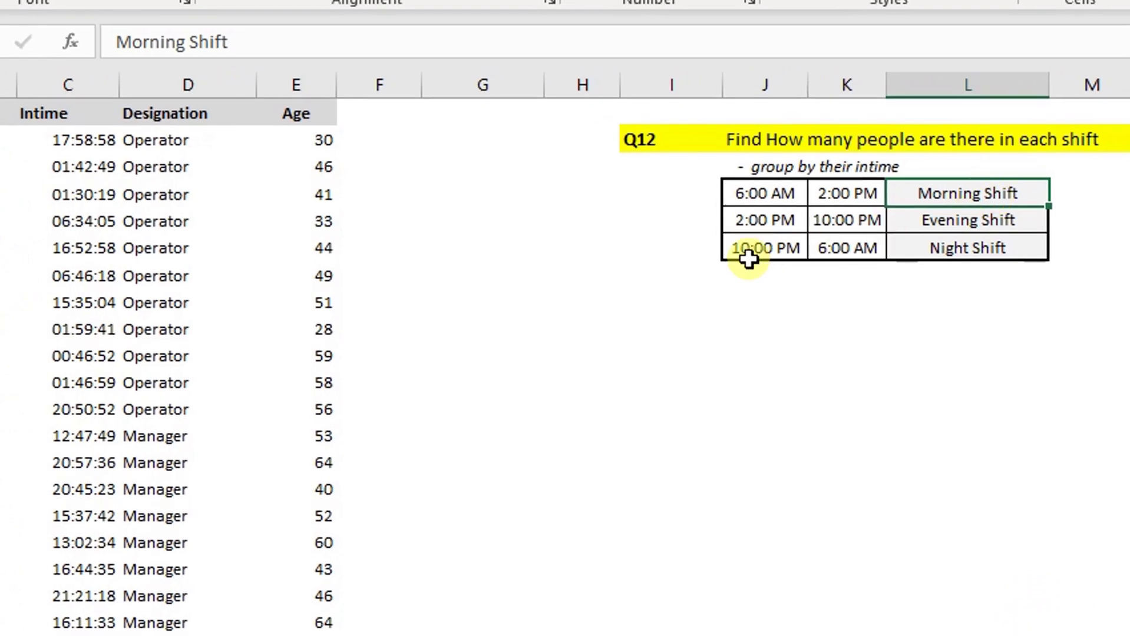
click(786, 186)
click(855, 193)
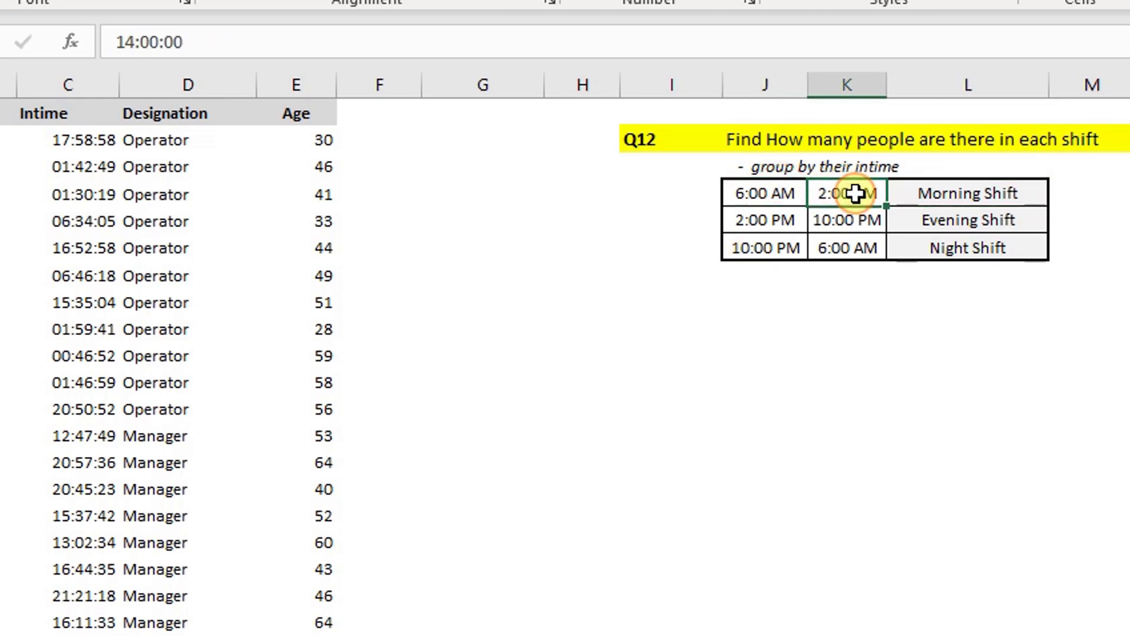
drag(82, 140, 63, 469)
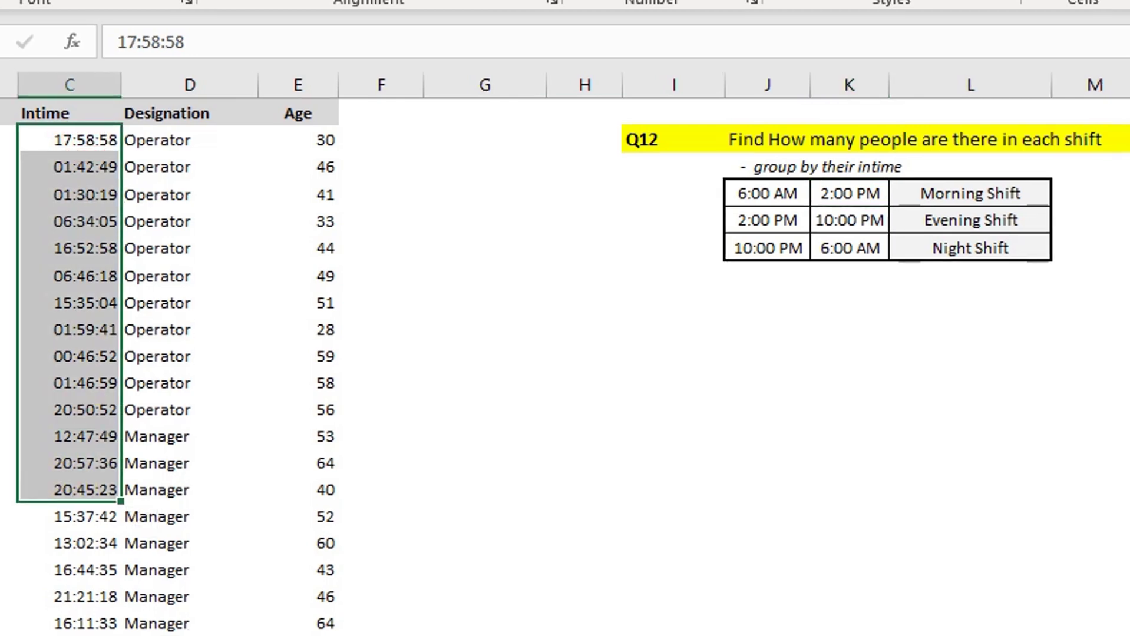
click(99, 159)
click(379, 169)
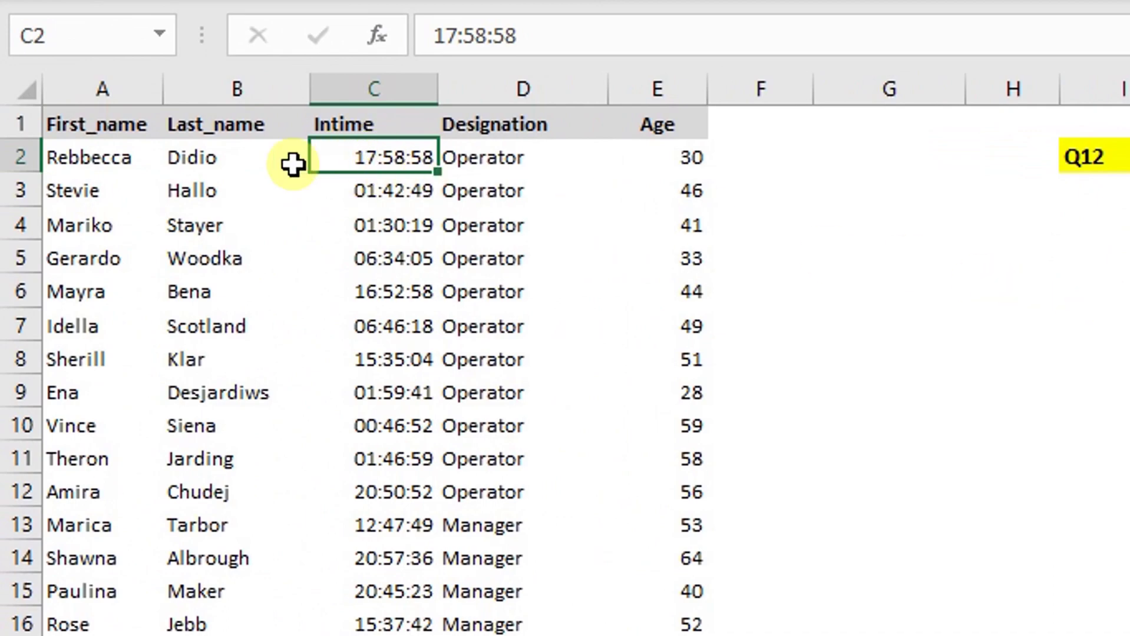
drag(842, 207, 765, 208)
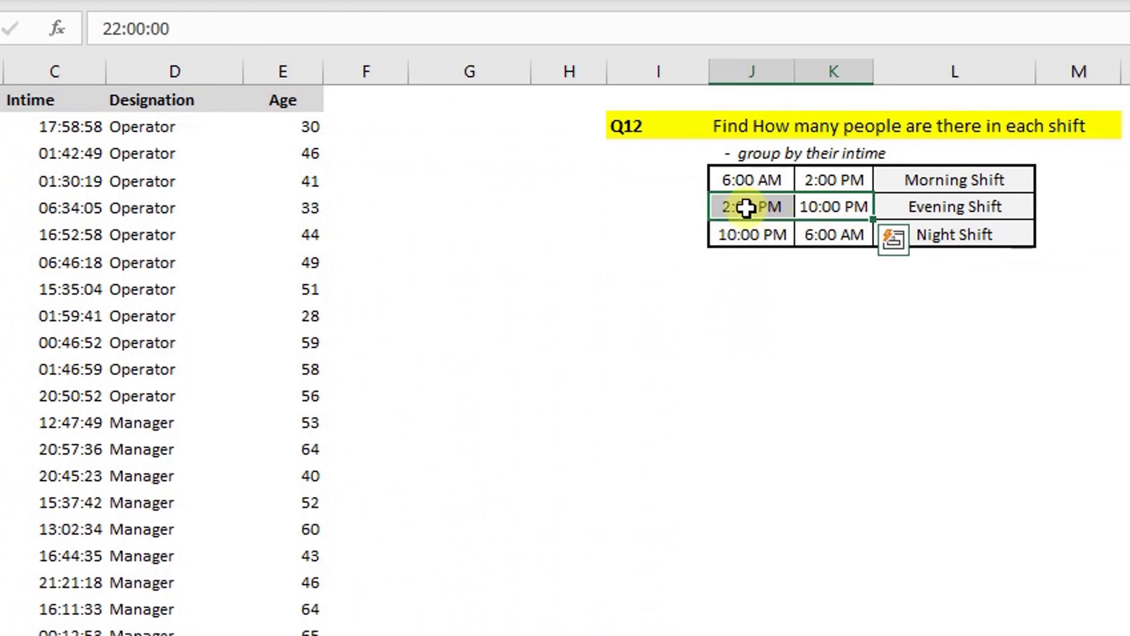
drag(824, 207, 772, 207)
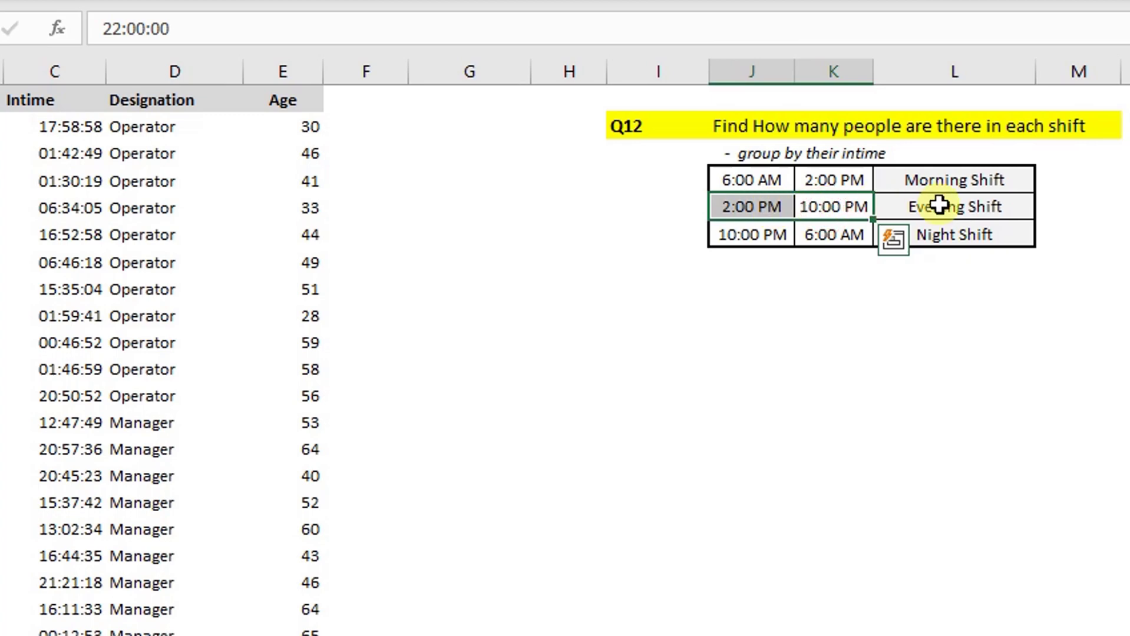
click(69, 129)
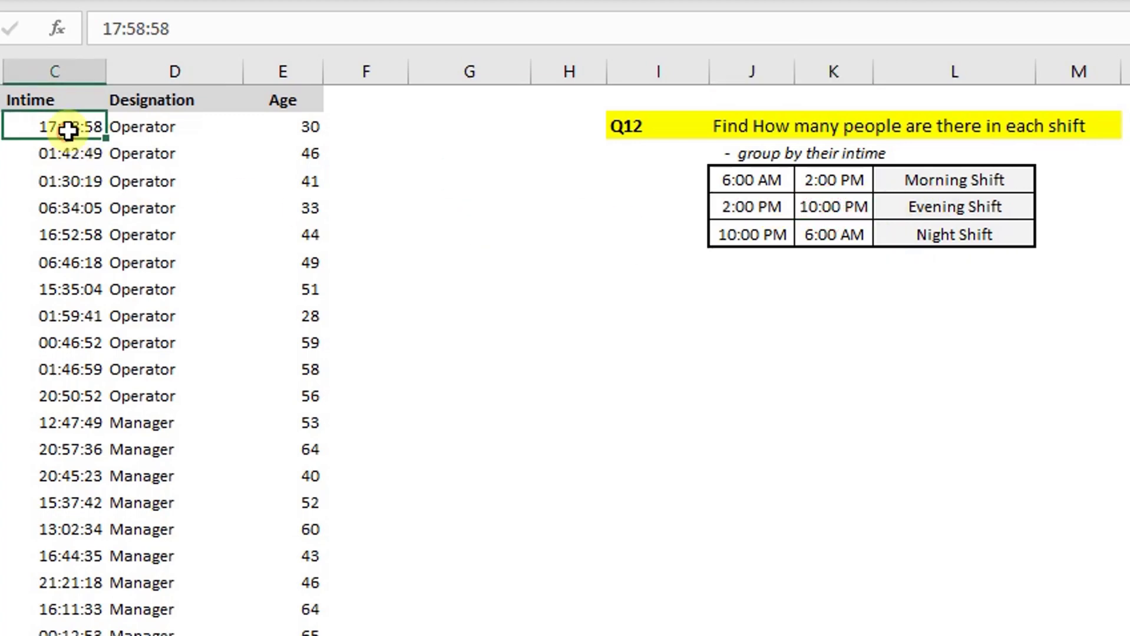
drag(822, 207, 769, 207)
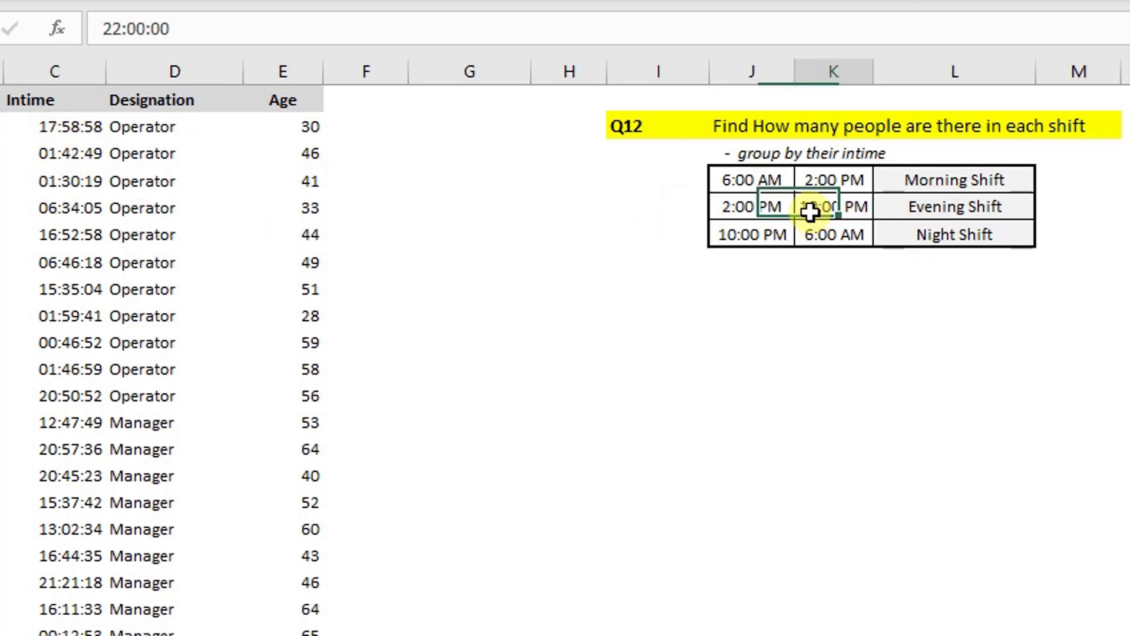
drag(82, 129, 60, 530)
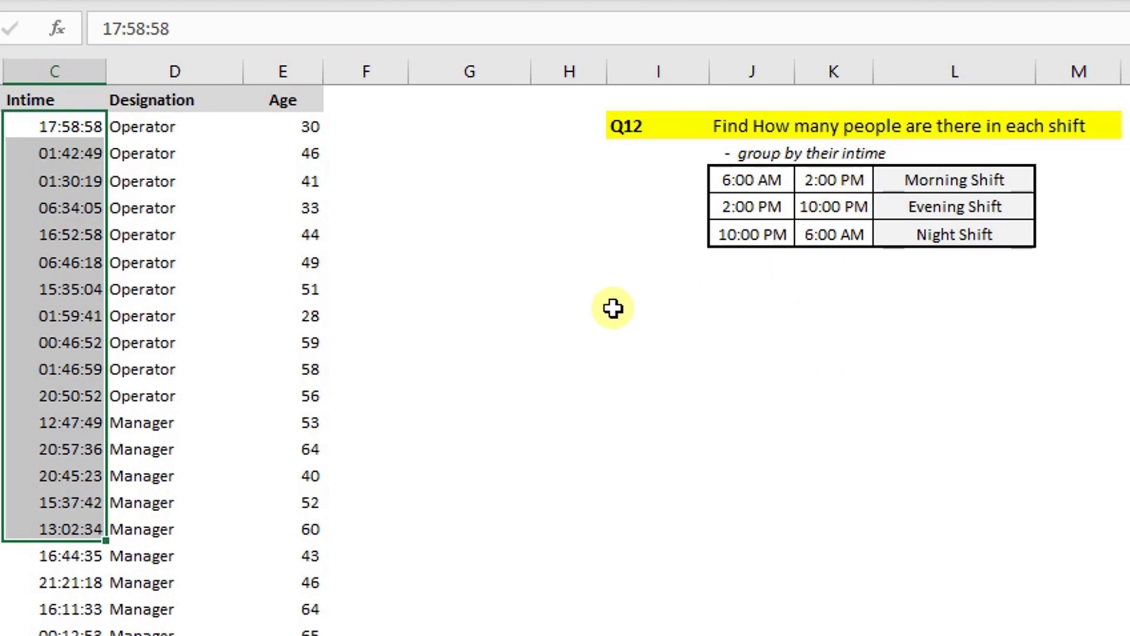
click(1, 207)
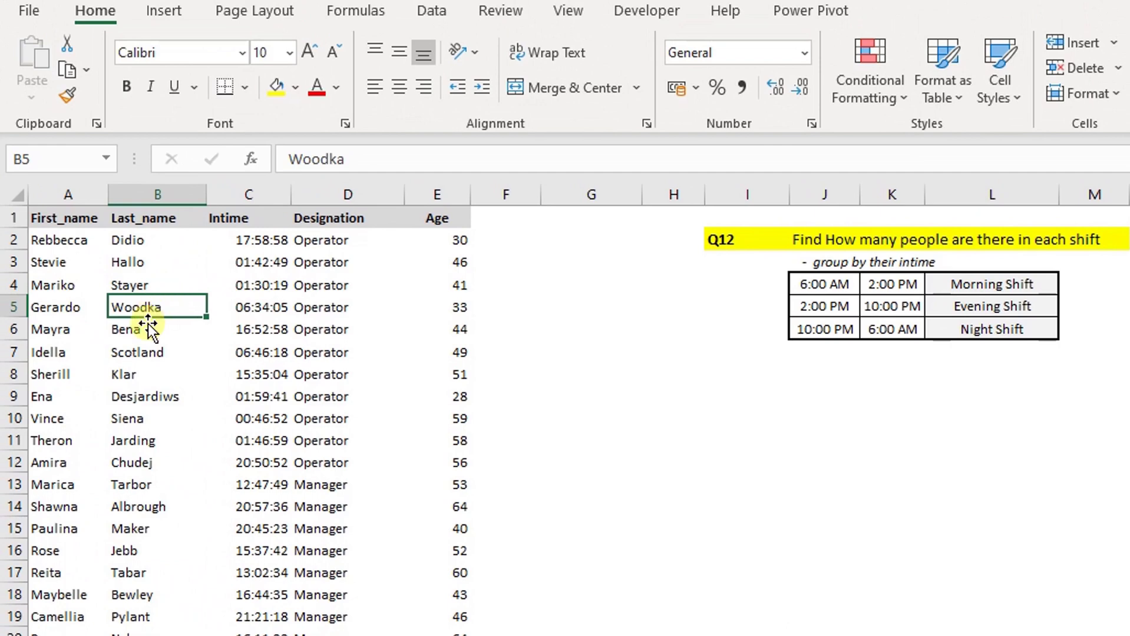
Insert a pivot table from the staff data at cell I9 and dock its field list on the right.
click(131, 285)
click(164, 11)
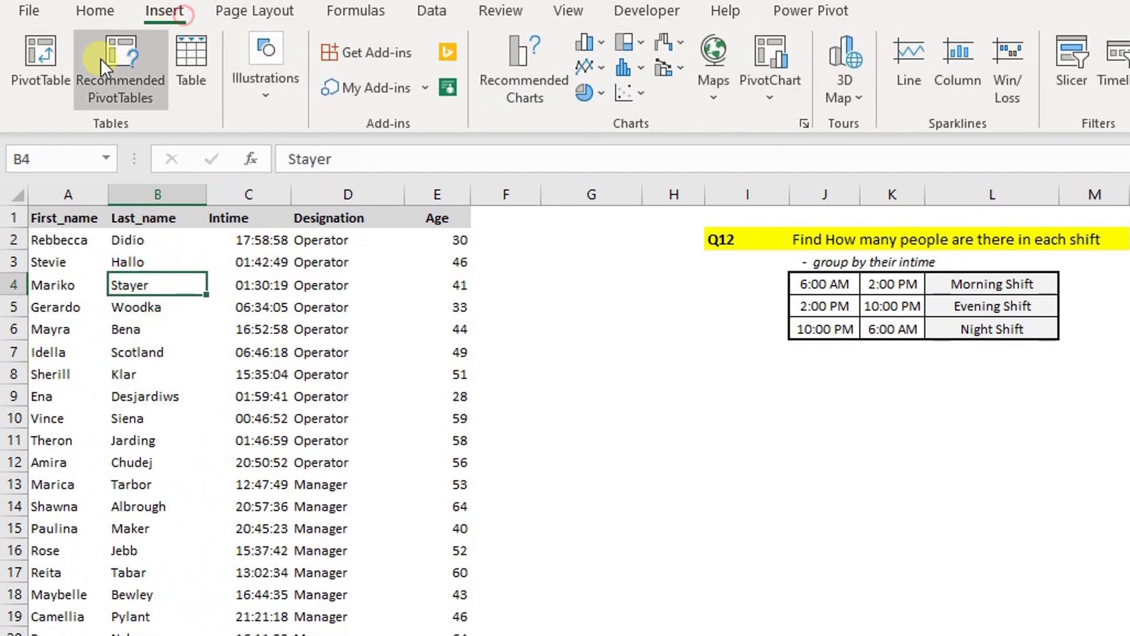
click(33, 73)
click(375, 493)
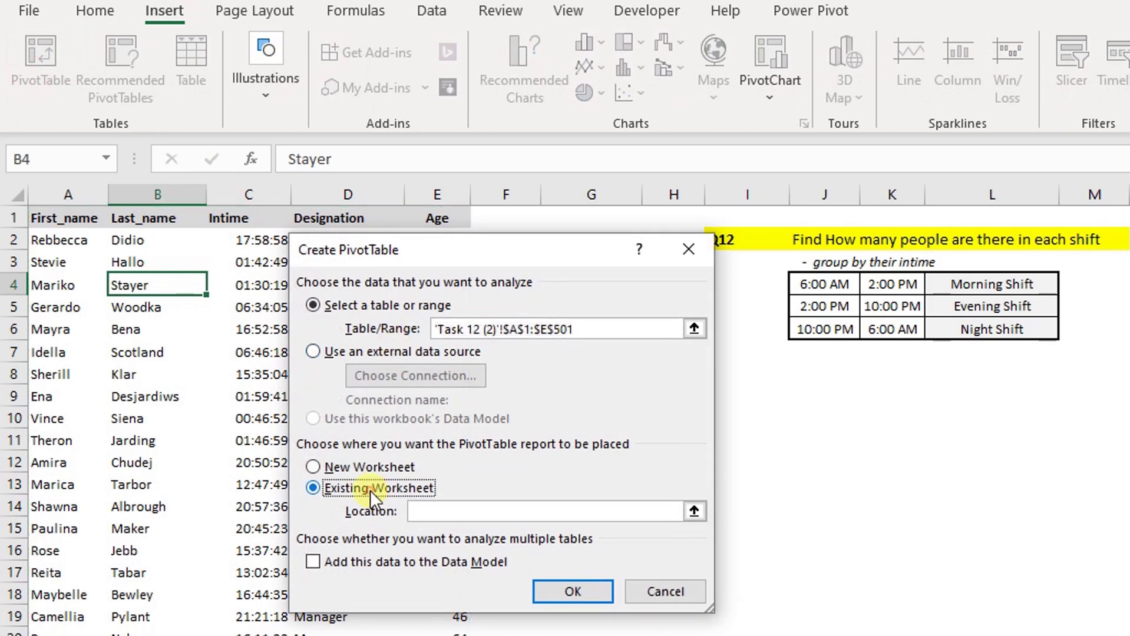
click(449, 511)
click(760, 398)
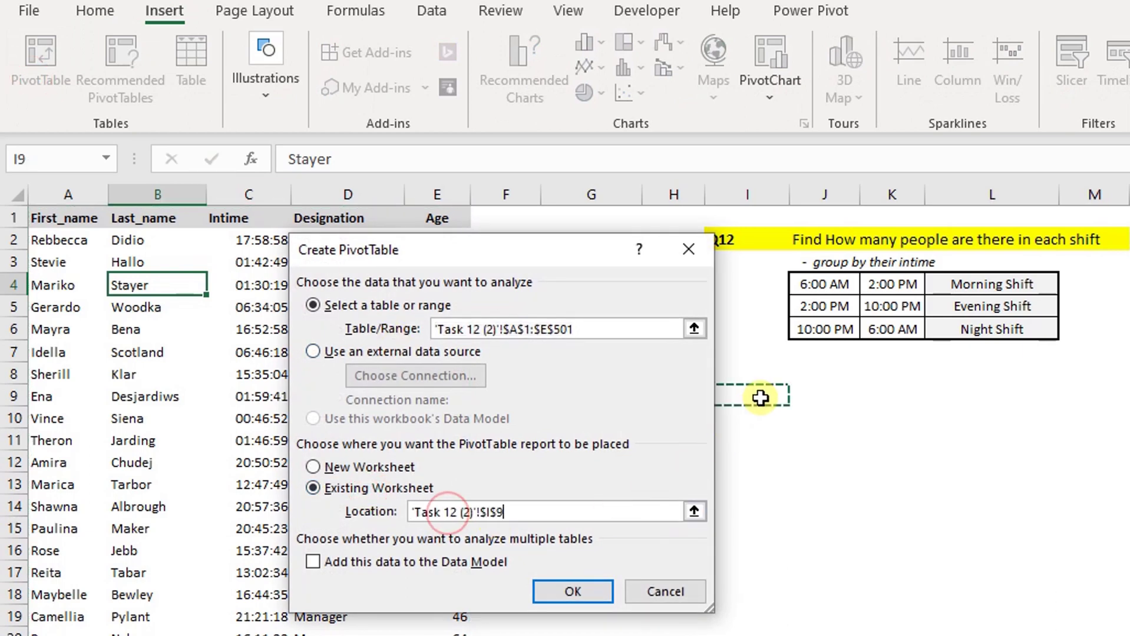
click(580, 589)
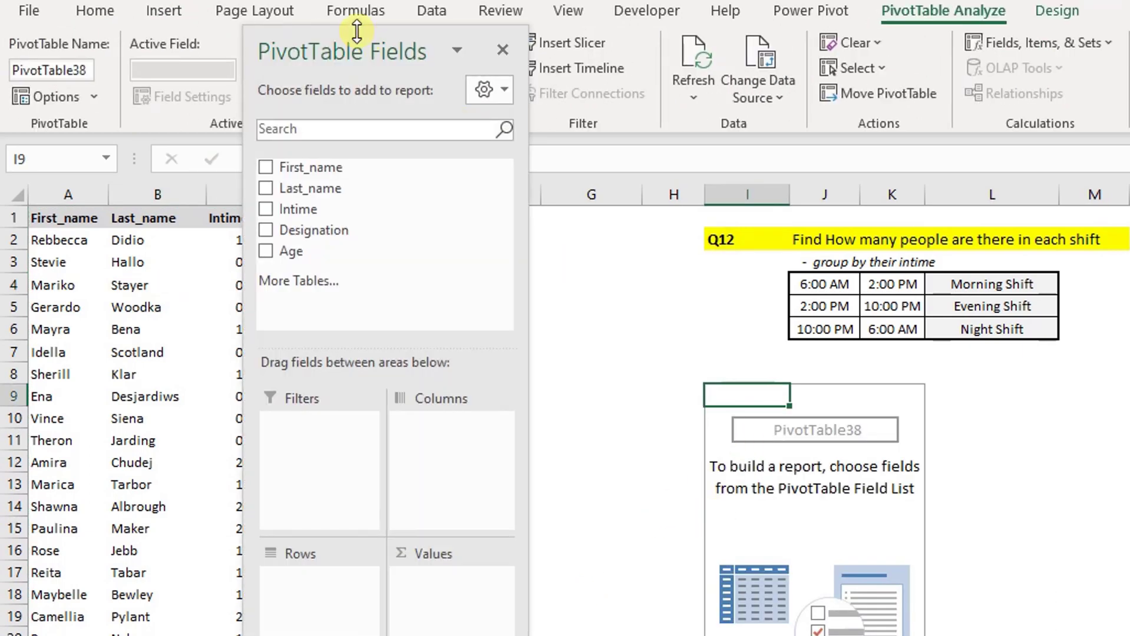
drag(352, 47, 1085, 62)
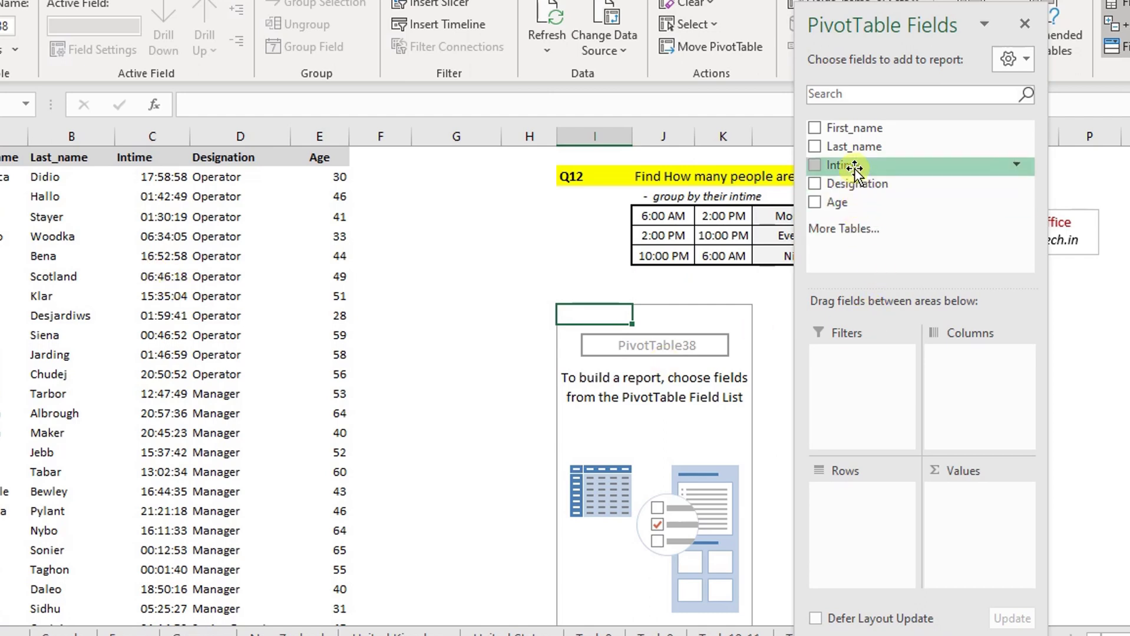
Add Intime to the pivot rows and group the times by Hours.
drag(854, 168, 848, 530)
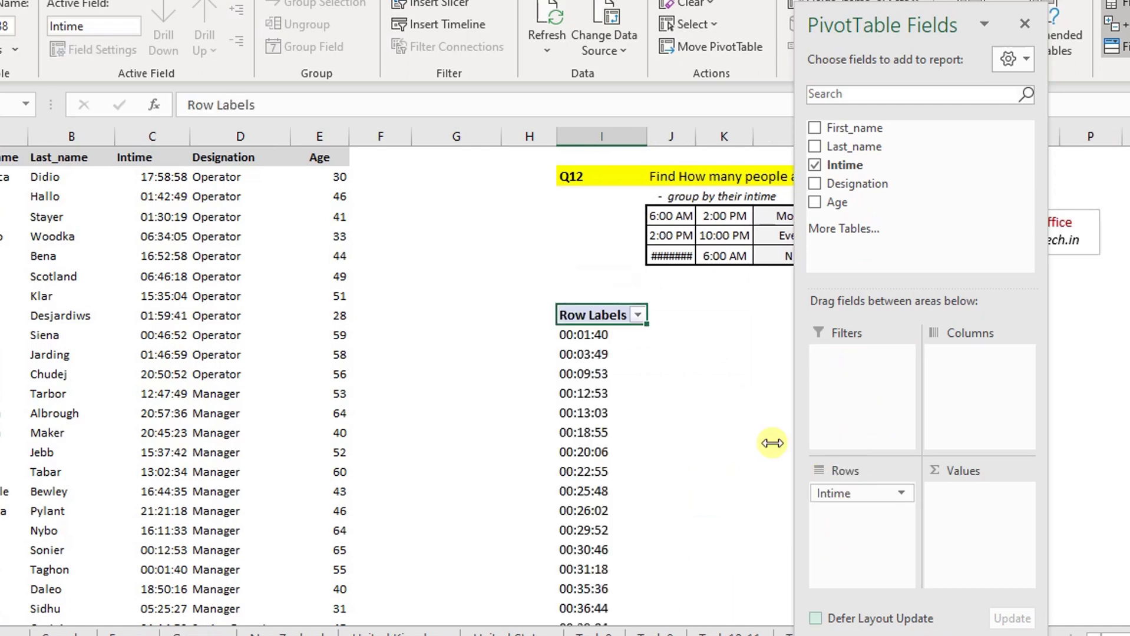
click(618, 338)
scroll(622, 353, down, 4)
scroll(614, 412, up, 3)
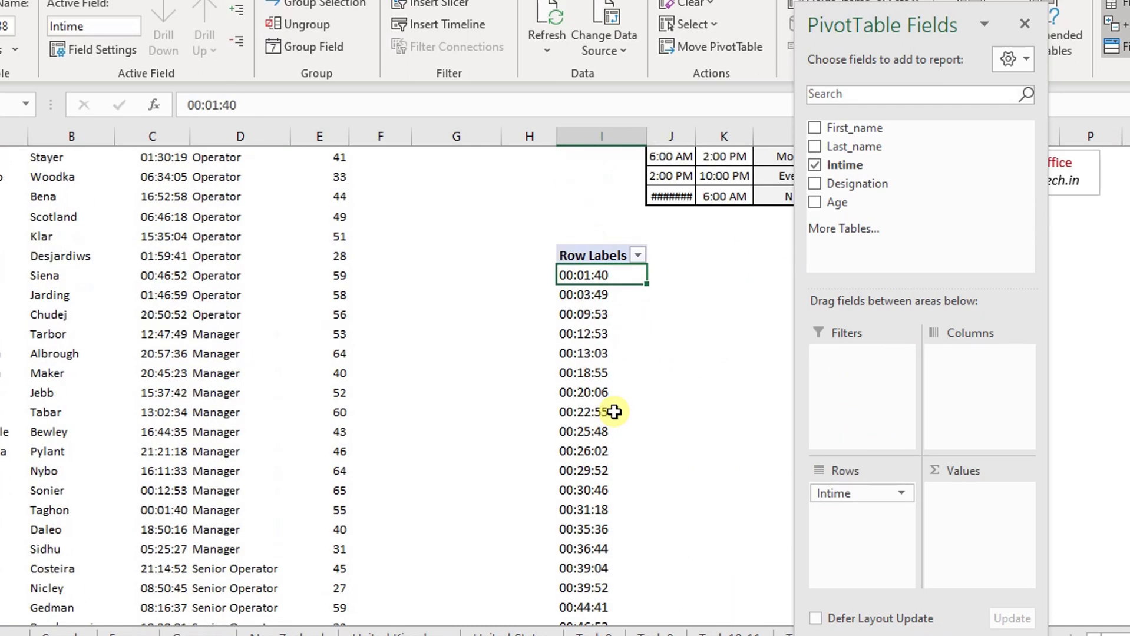
scroll(615, 412, up, 3)
click(317, 48)
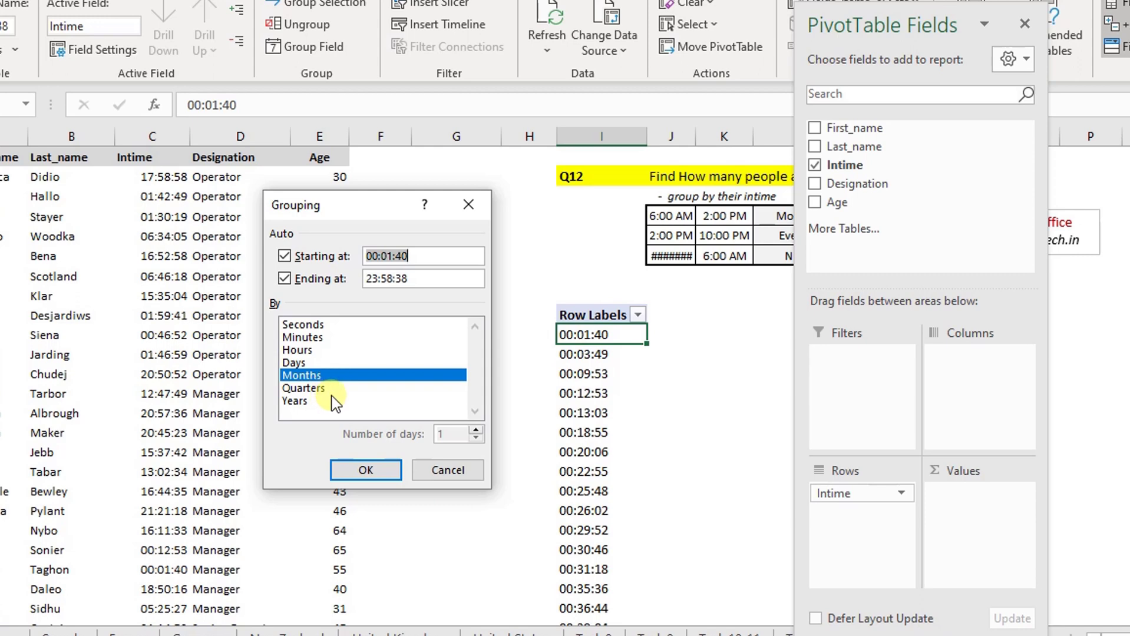
click(300, 351)
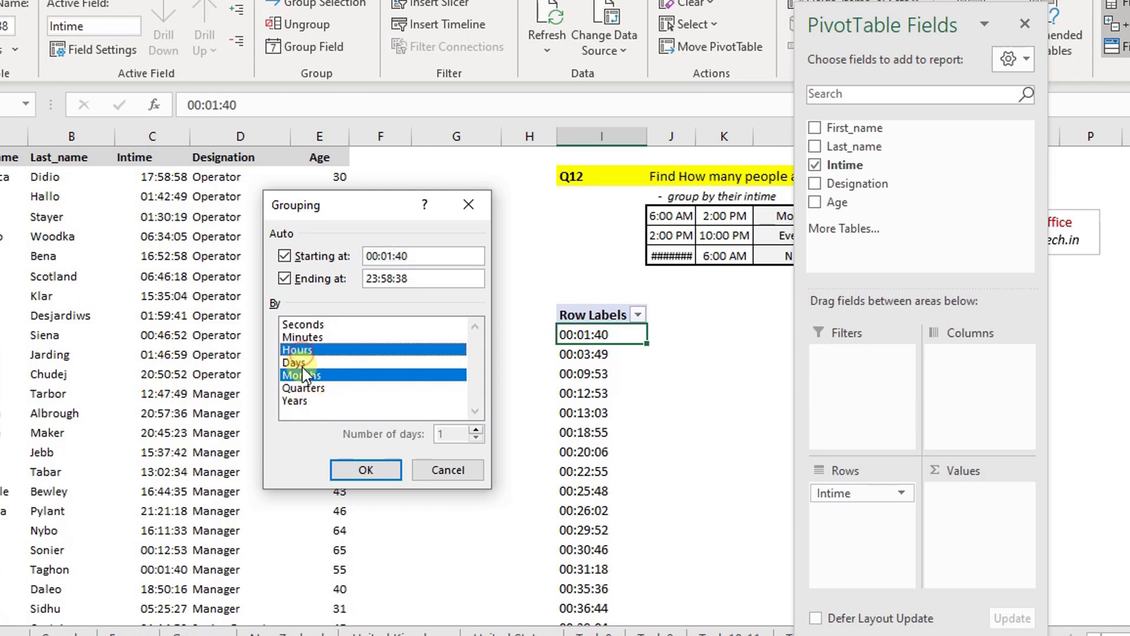
click(302, 377)
click(365, 470)
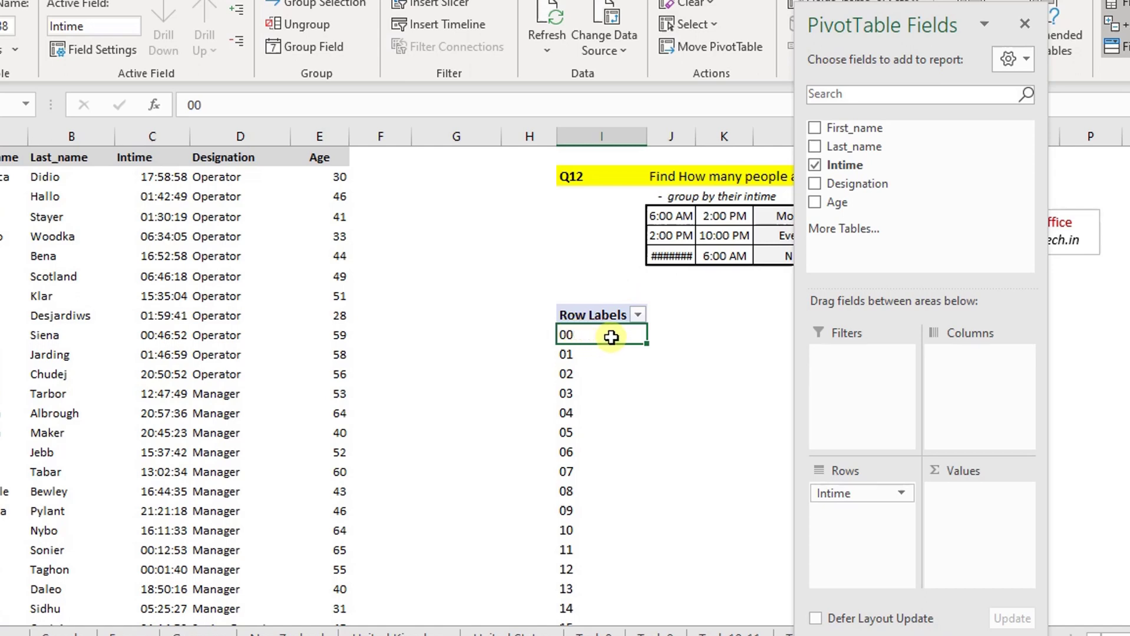
Try grouping hours 06–14 as the morning shift, cancel, then delete the pivot table.
drag(606, 333, 577, 406)
drag(593, 451, 604, 601)
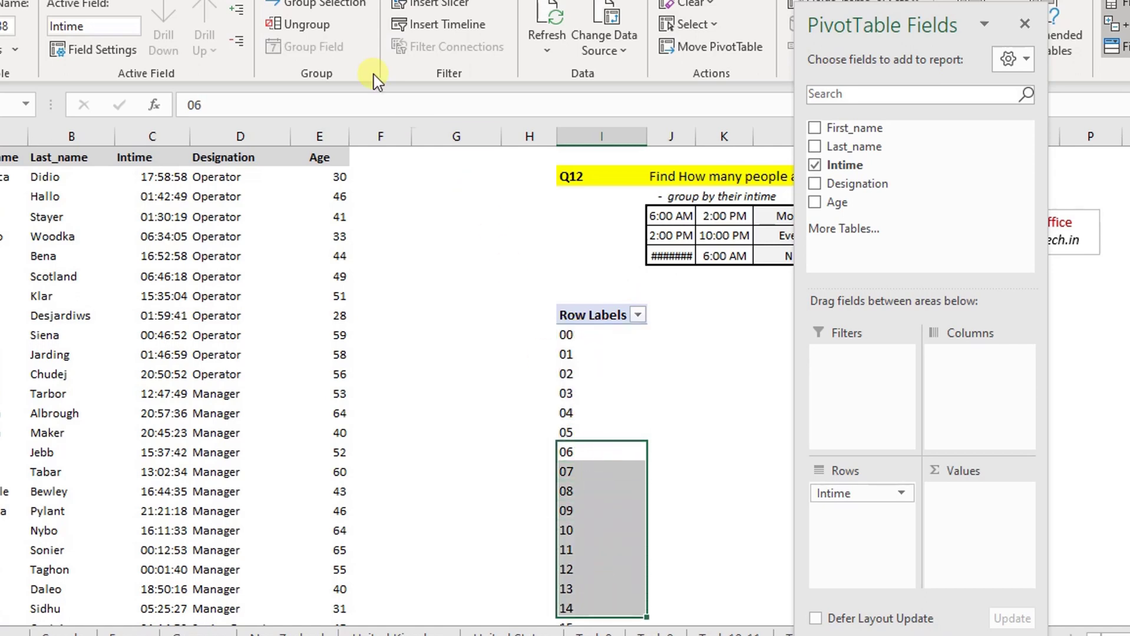
click(324, 5)
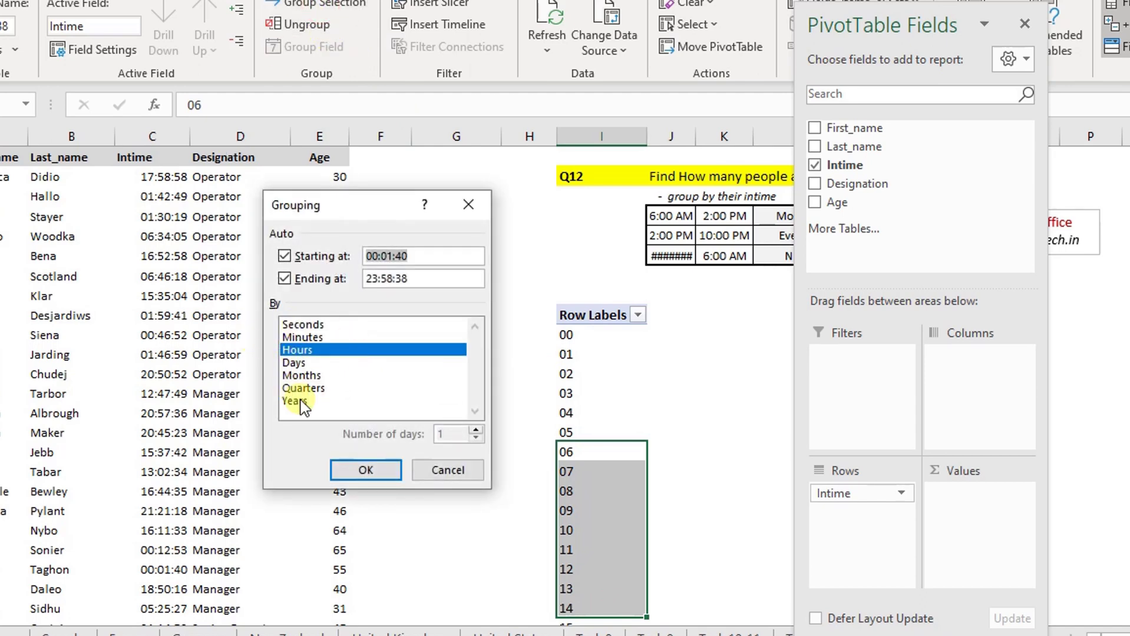
click(434, 473)
drag(575, 295, 569, 570)
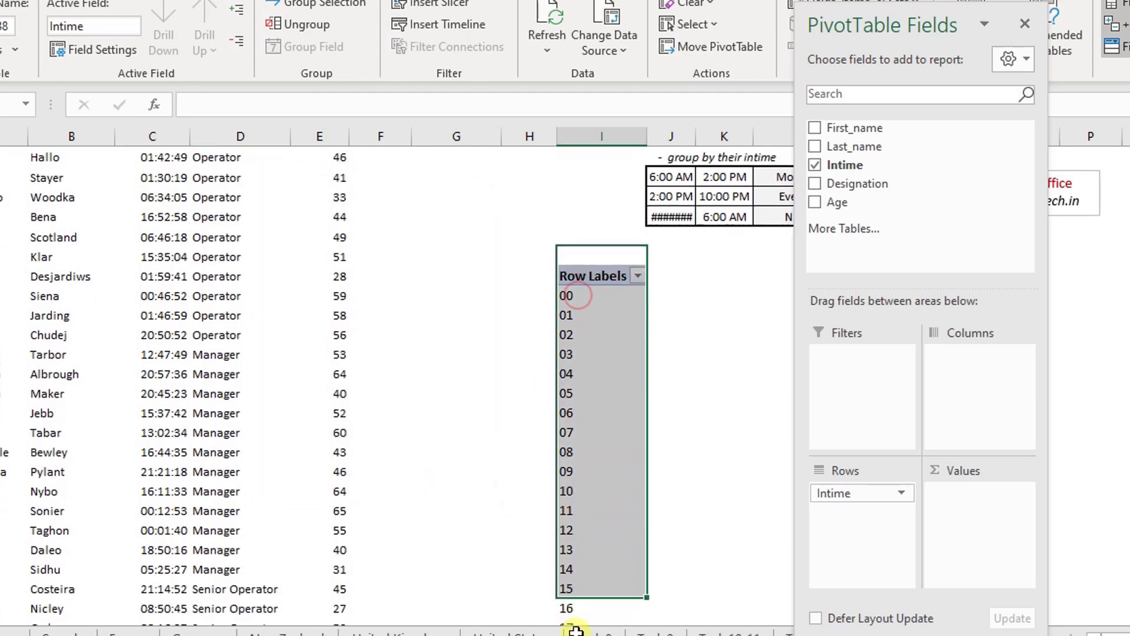
key(Delete)
scroll(569, 570, up, 1)
key(ctrl+Home)
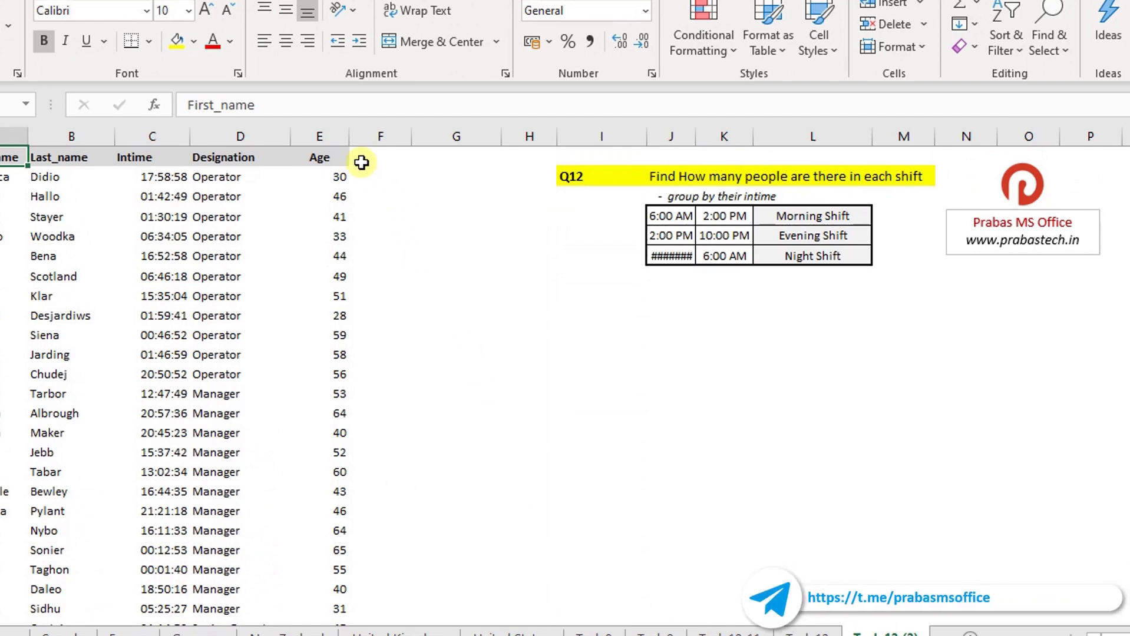
Narrow columns D and E, head column F 'Hour' and enter =HOUR(C2) in F2.
mouse_move(296, 140)
mouse_down()
mouse_move(259, 139)
mouse_move(309, 139)
mouse_up()
click(334, 153)
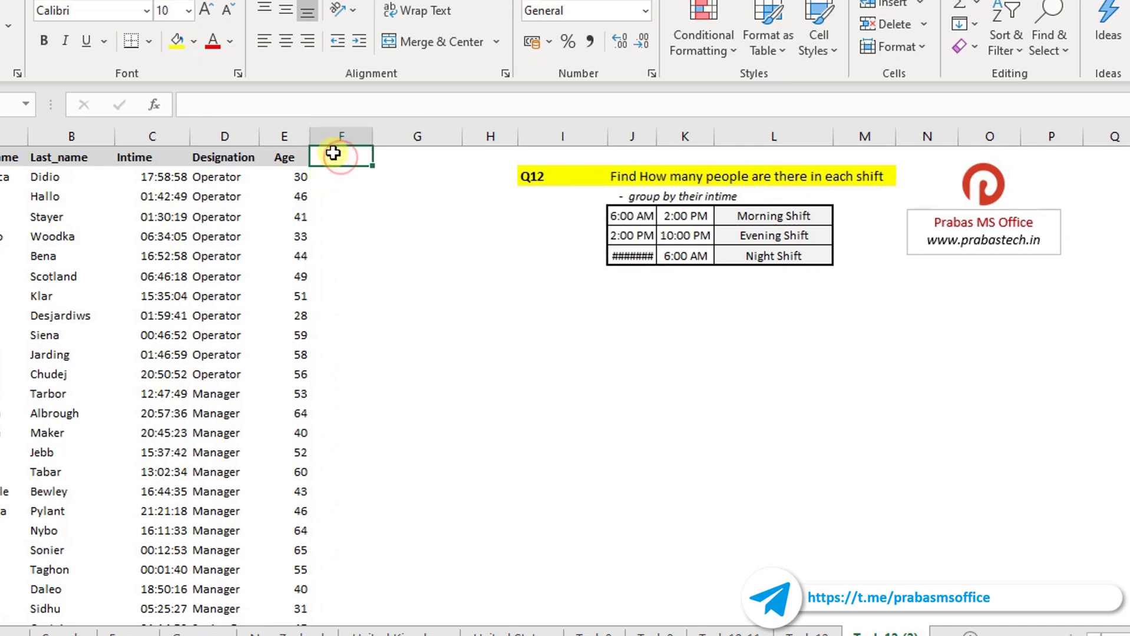
text(Ho)
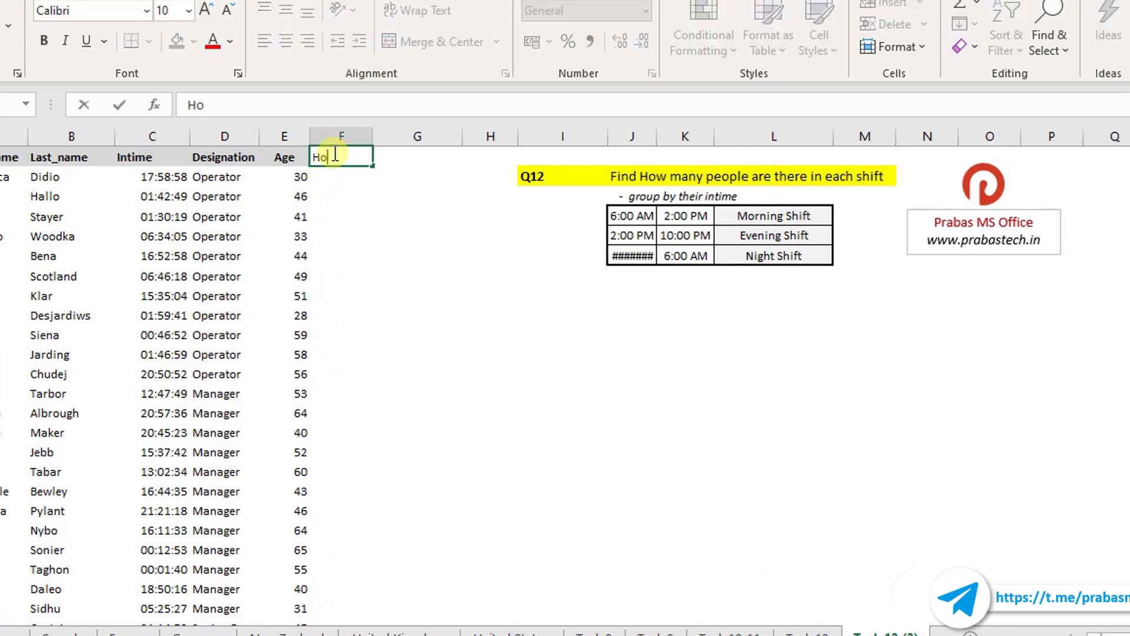
text(ur)
text(=)
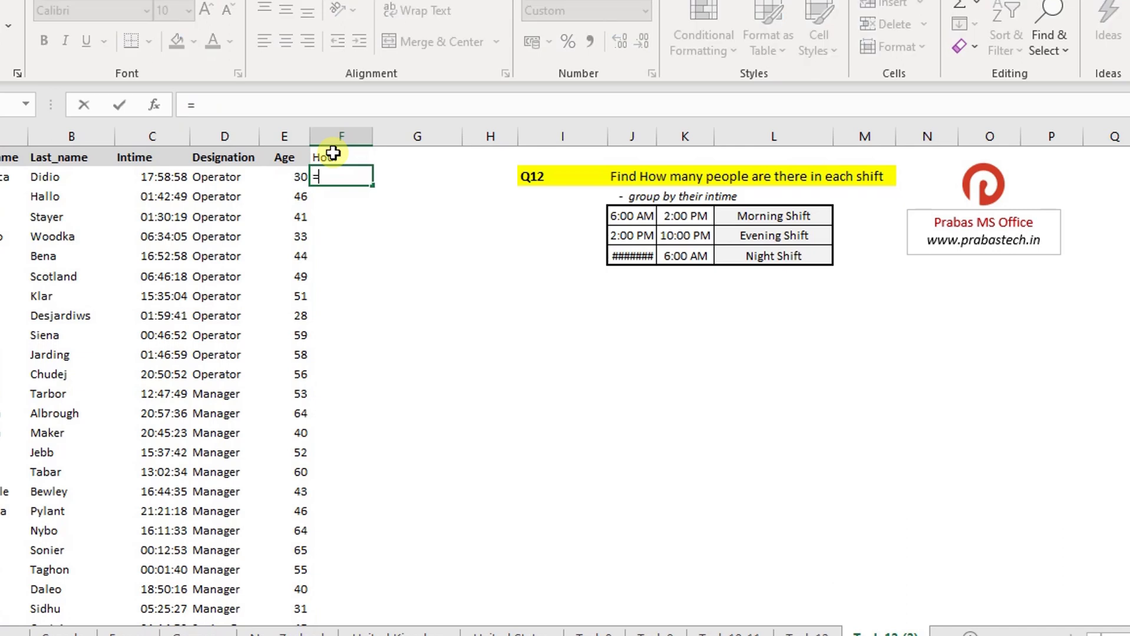
text(hour)
key(Tab)
key(Left)
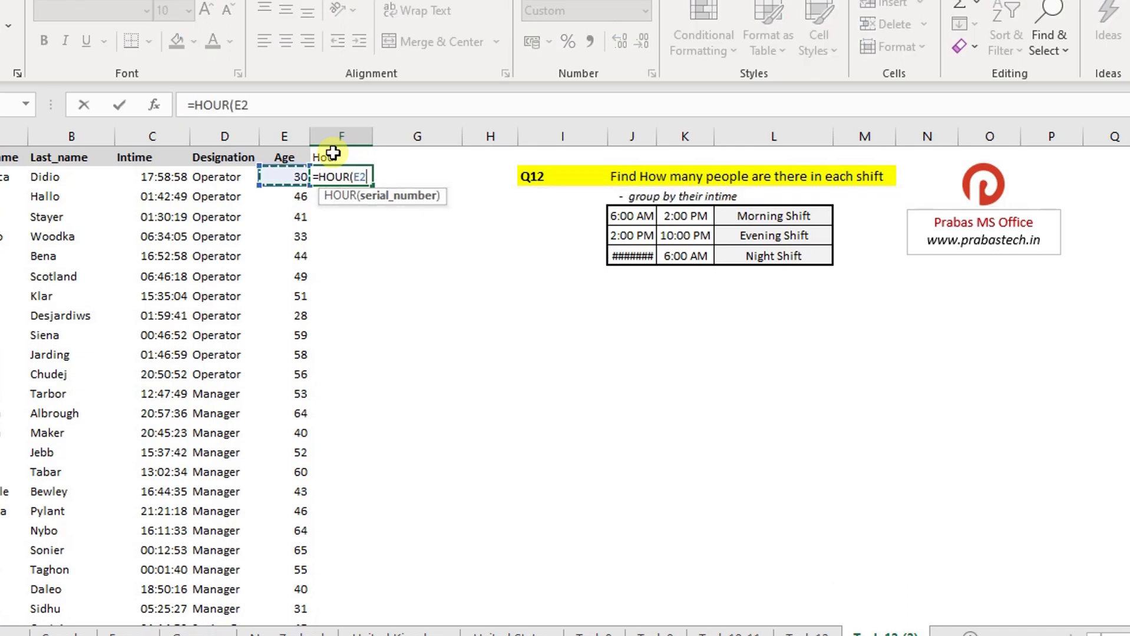
key(Left)
key(Left)
key(Return)
key(Up)
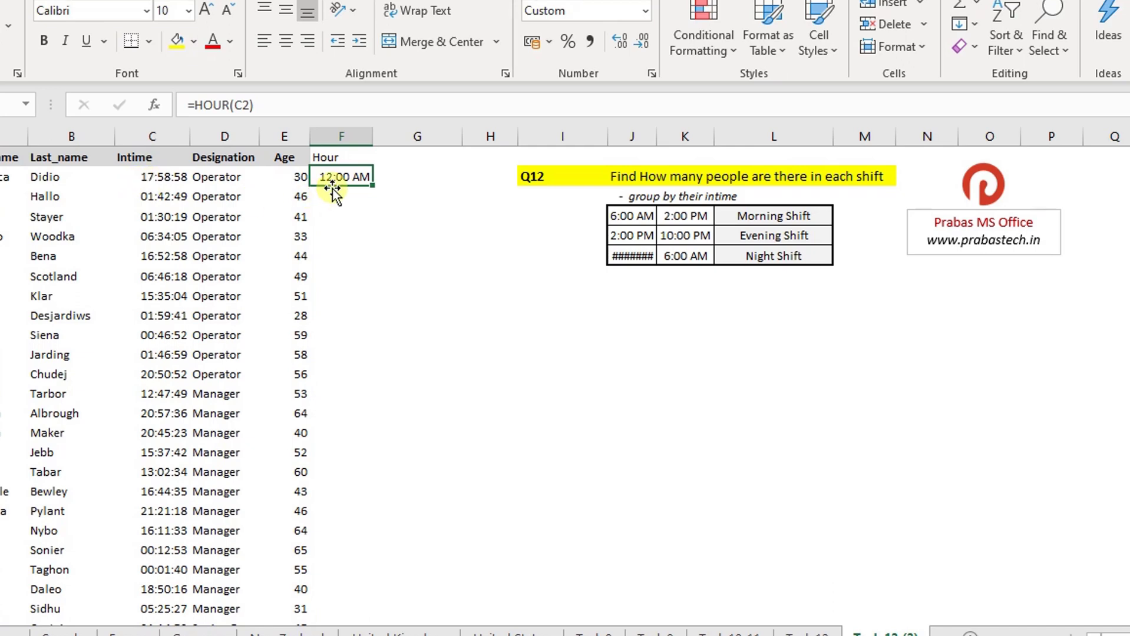
Format F2 as Number with 0 decimals and fill the hour formula down the column.
click(646, 10)
click(600, 83)
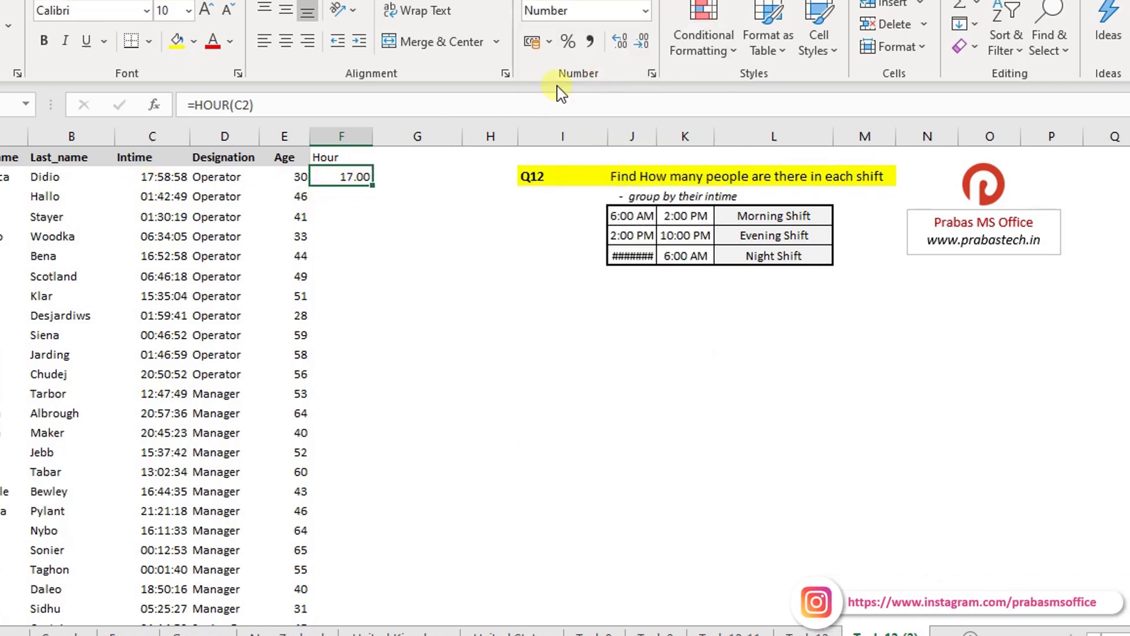
click(634, 43)
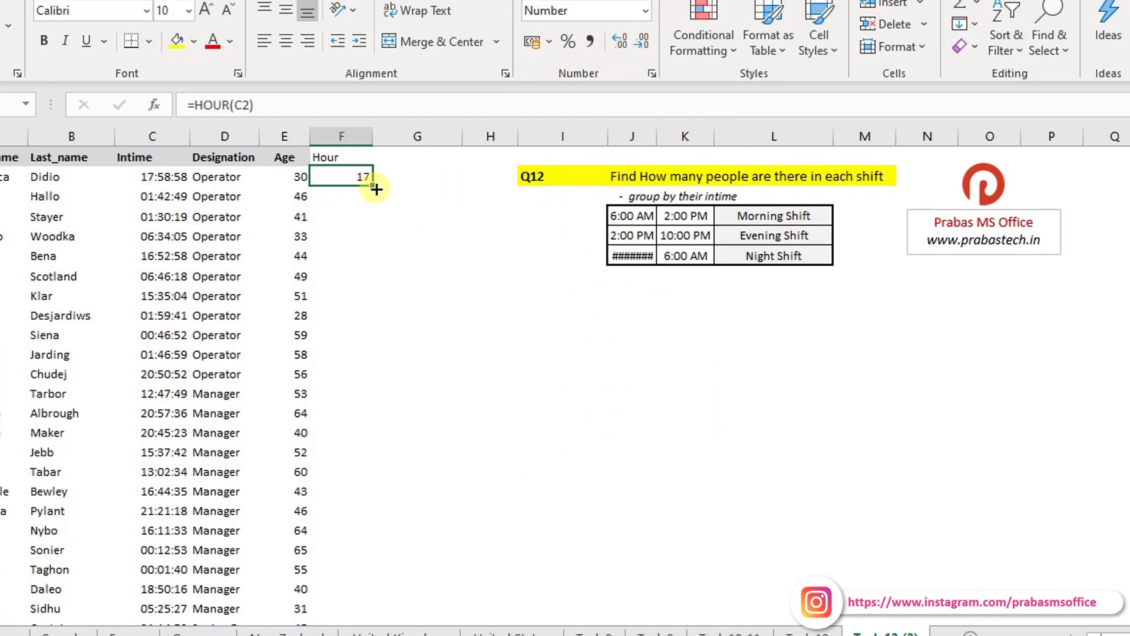
drag(374, 187, 370, 339)
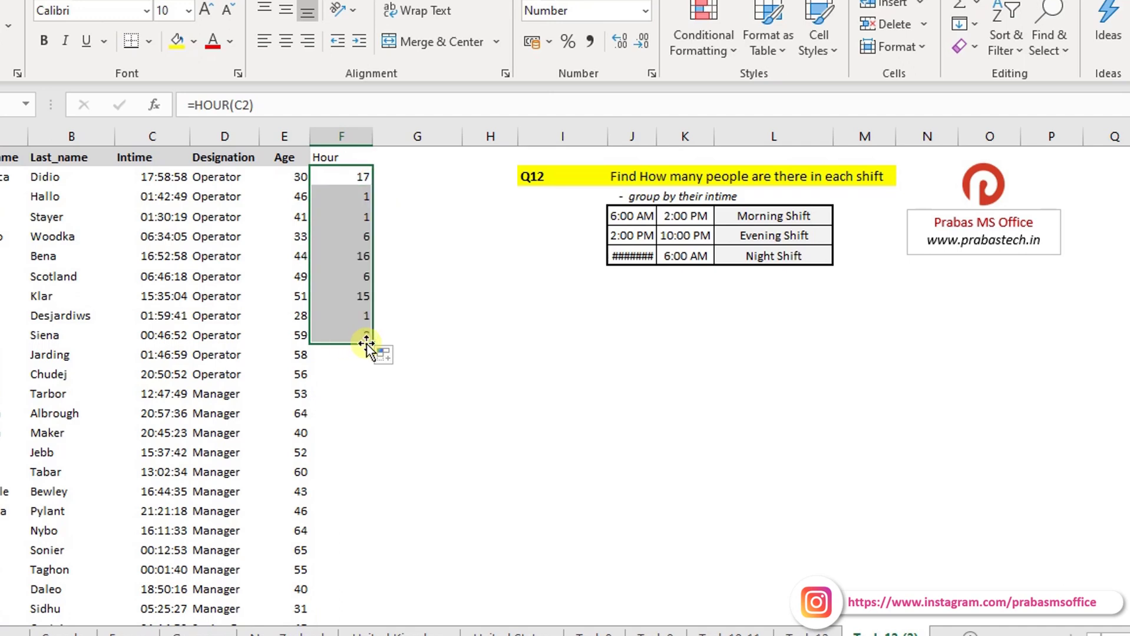
double_click(375, 345)
Check the hour results against the Intime values, then select the header row A1:F1.
click(158, 256)
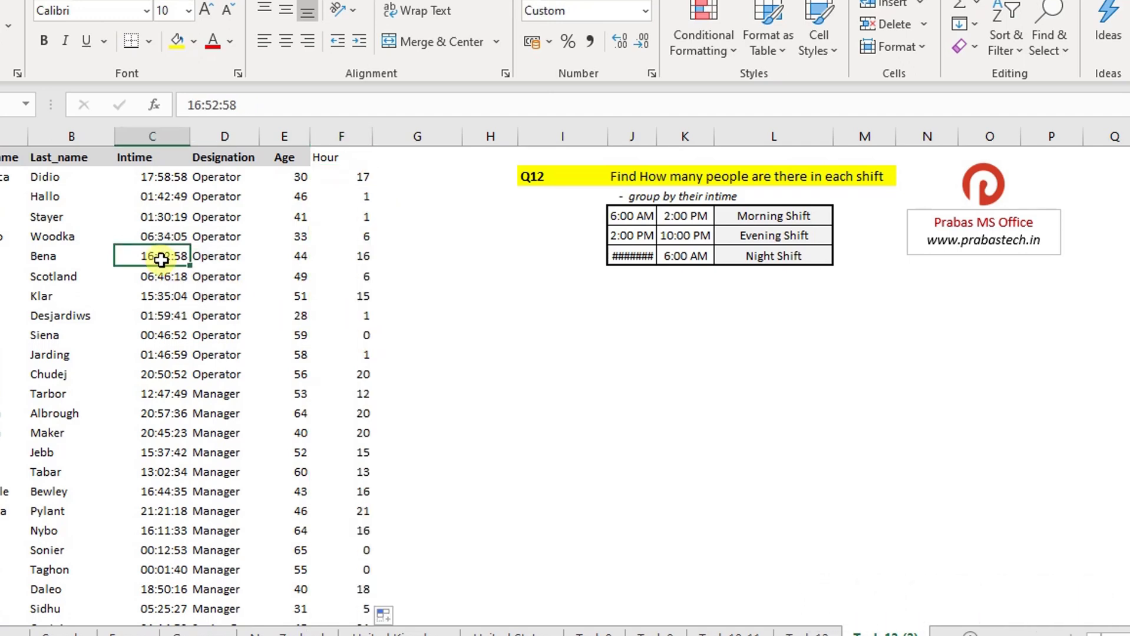
click(326, 259)
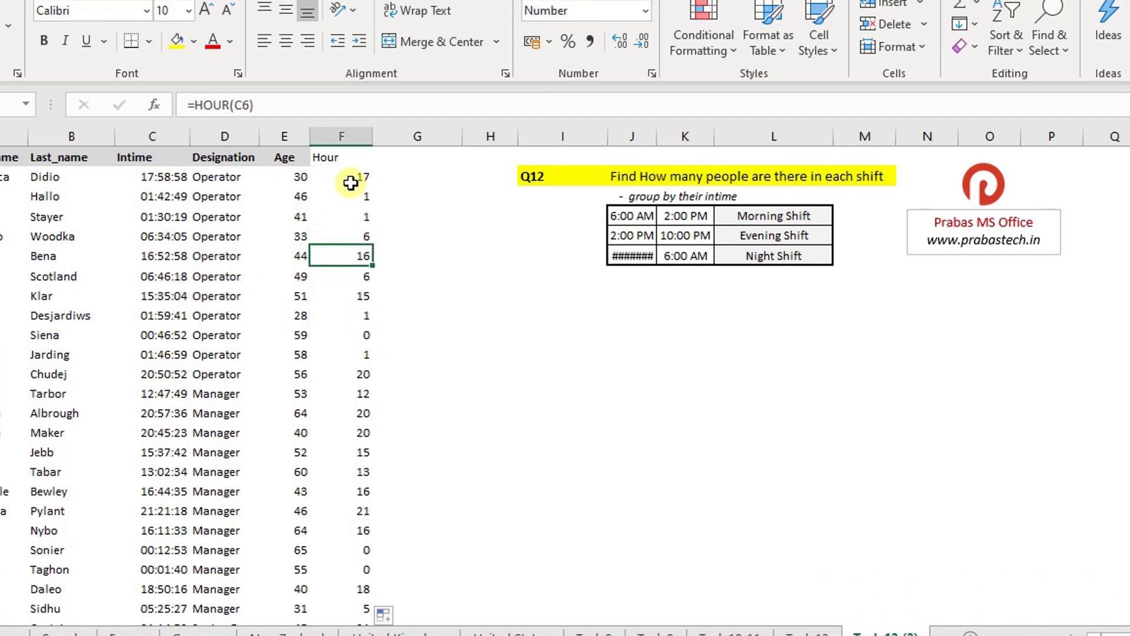
click(350, 180)
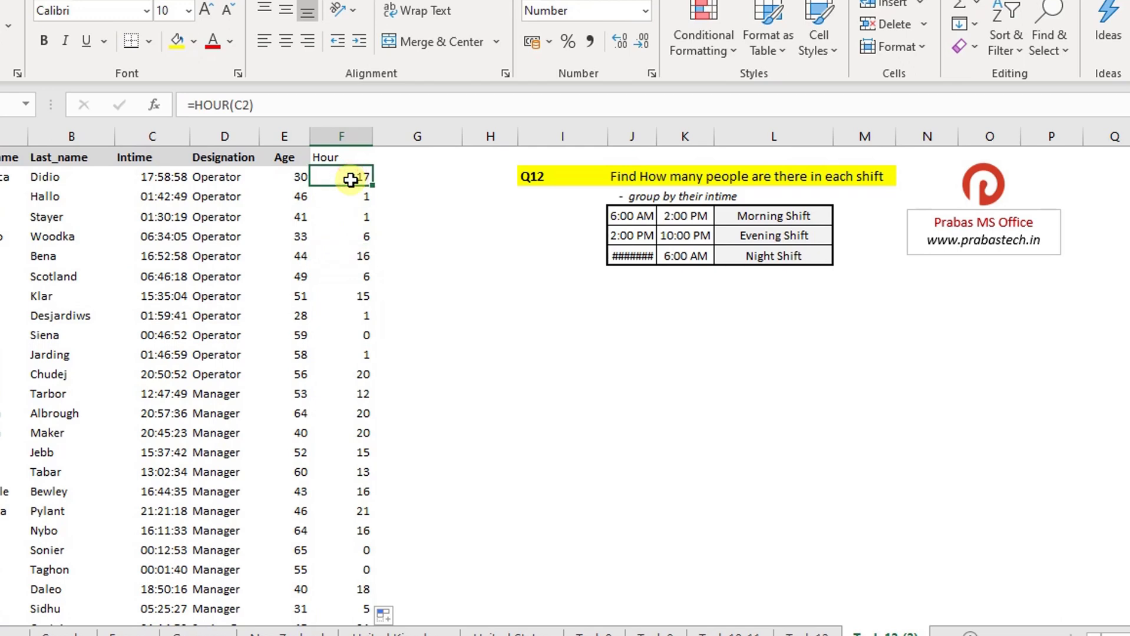
click(169, 172)
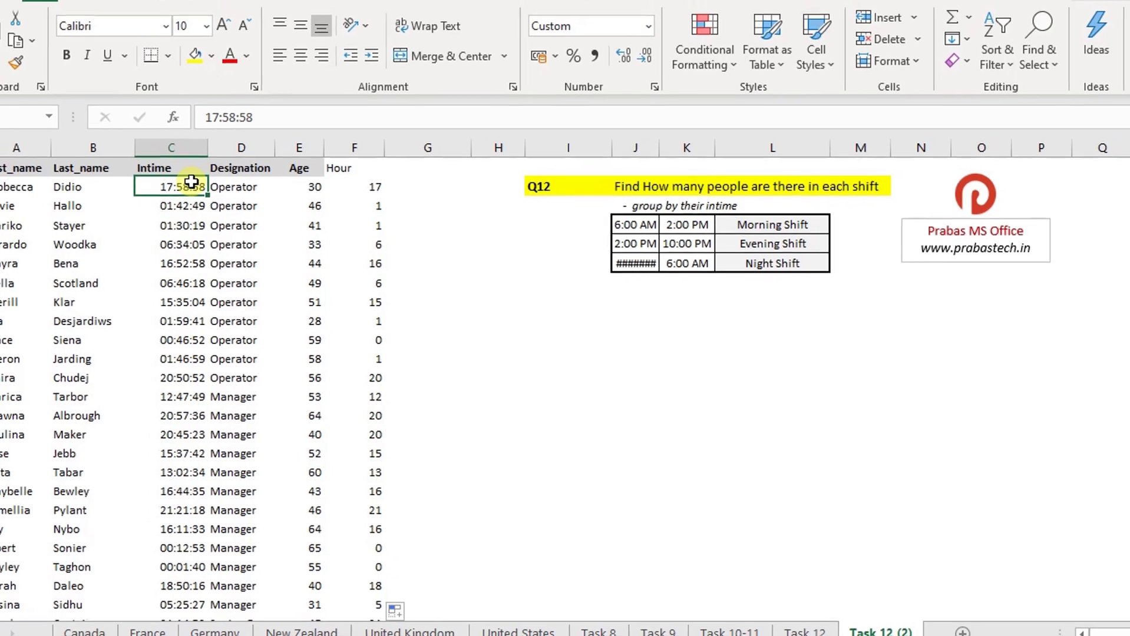
click(384, 201)
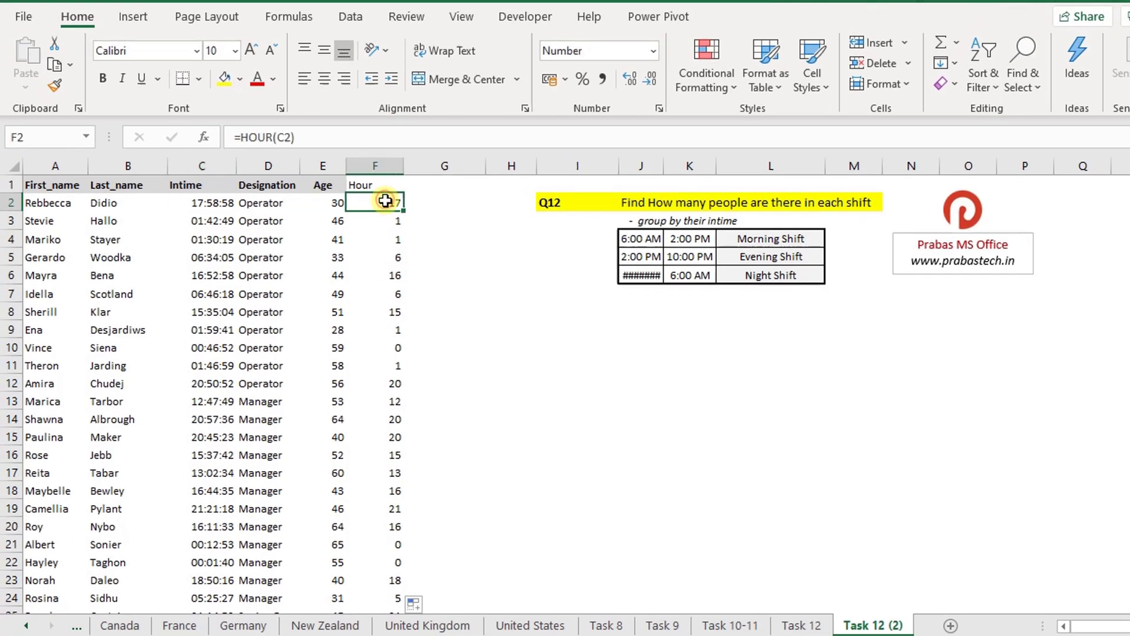
key(Up)
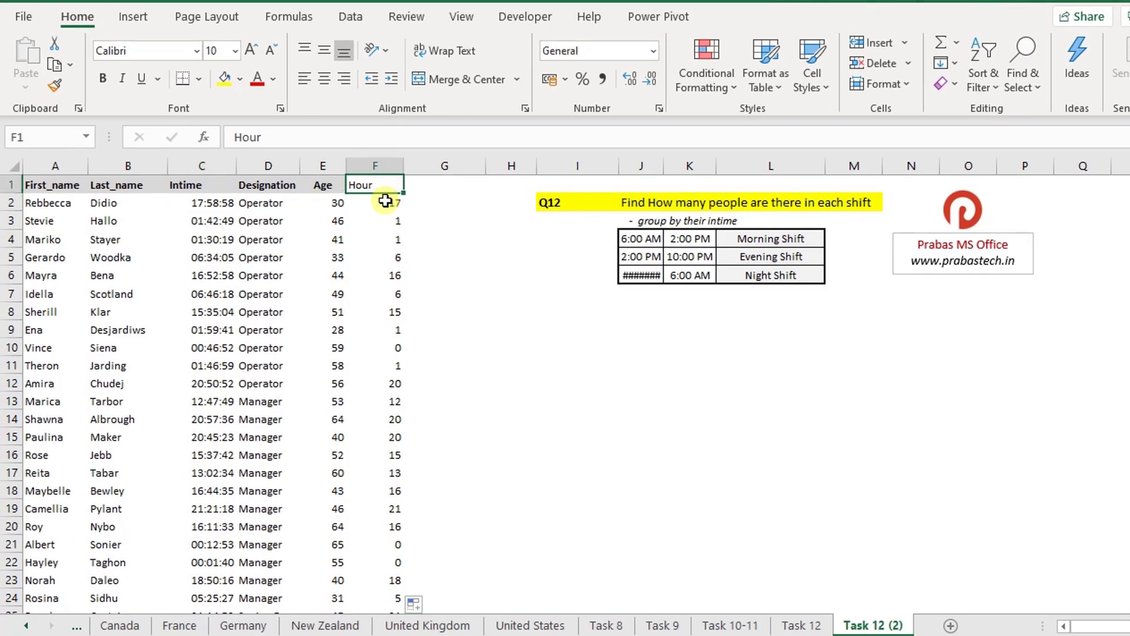
key(ctrl+Left)
key(ctrl+shift+Right)
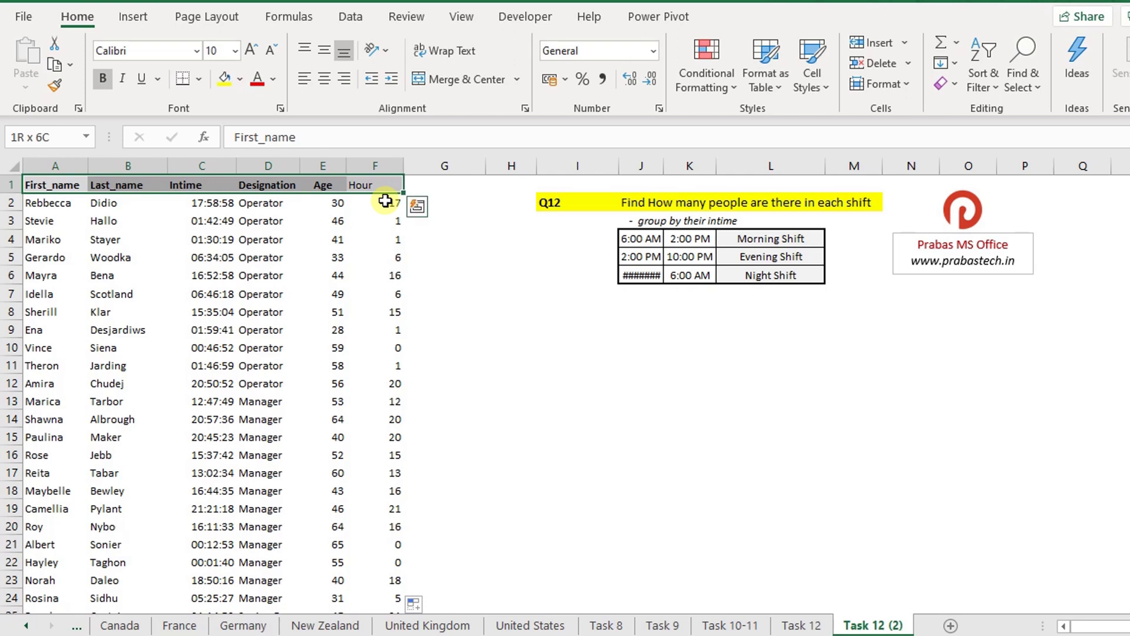
key(Down)
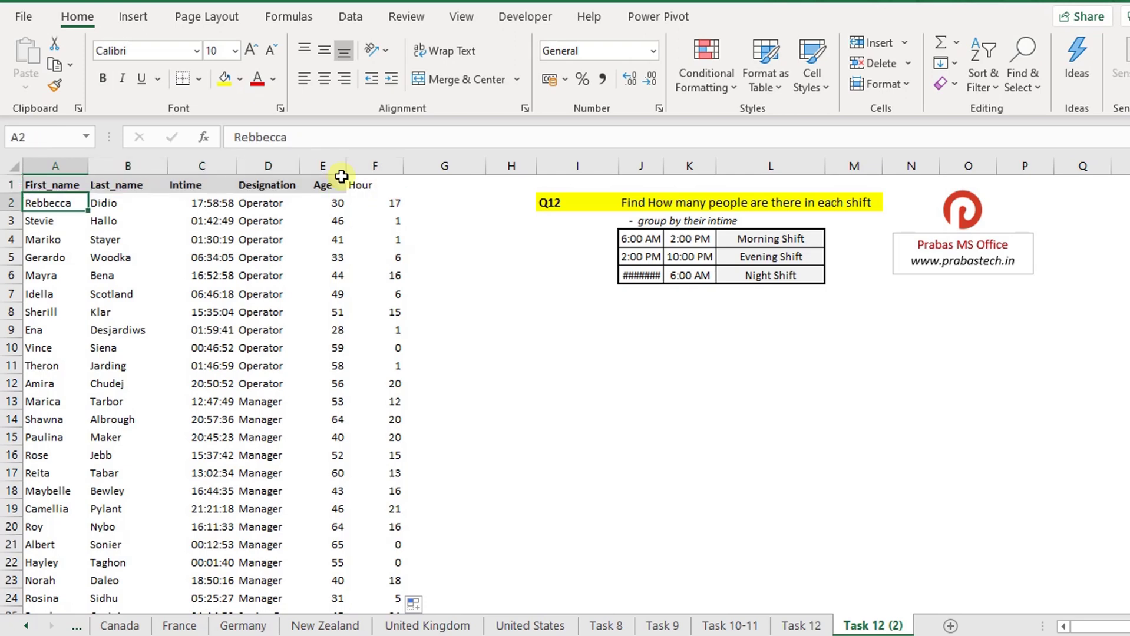
Insert a pivot table from the data on this sheet at cell I10.
click(133, 17)
click(27, 52)
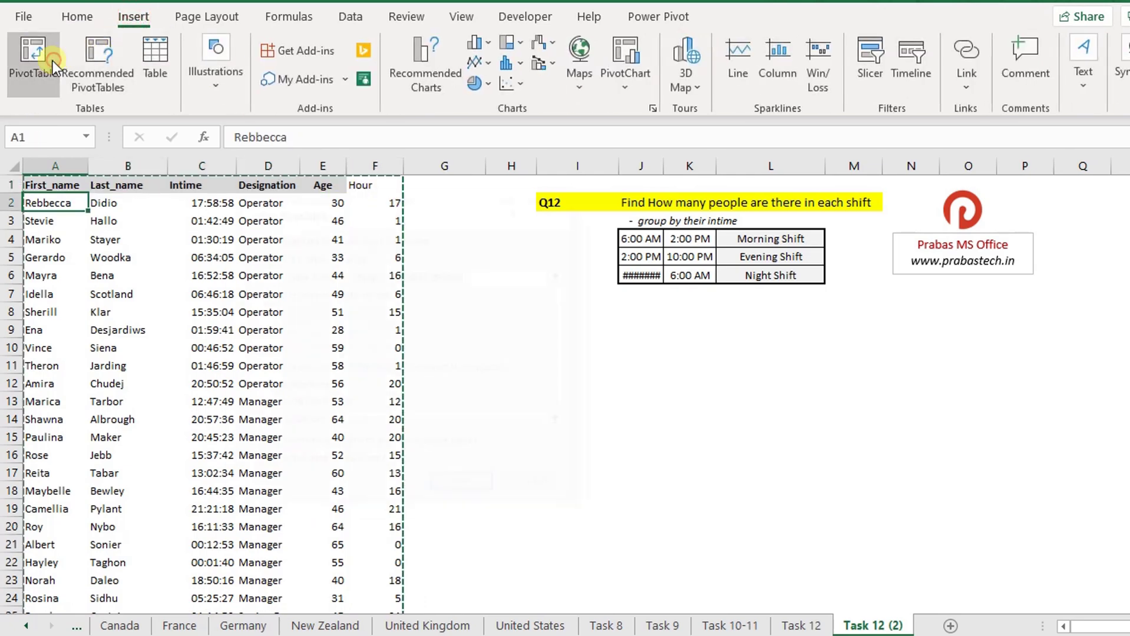
click(304, 406)
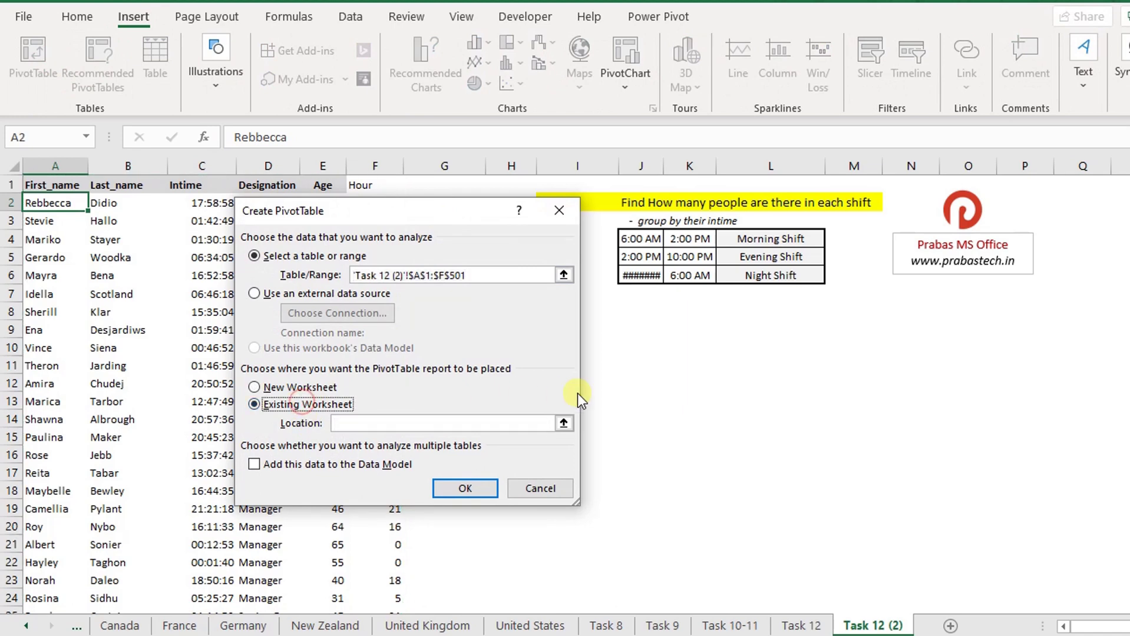
click(614, 348)
click(453, 489)
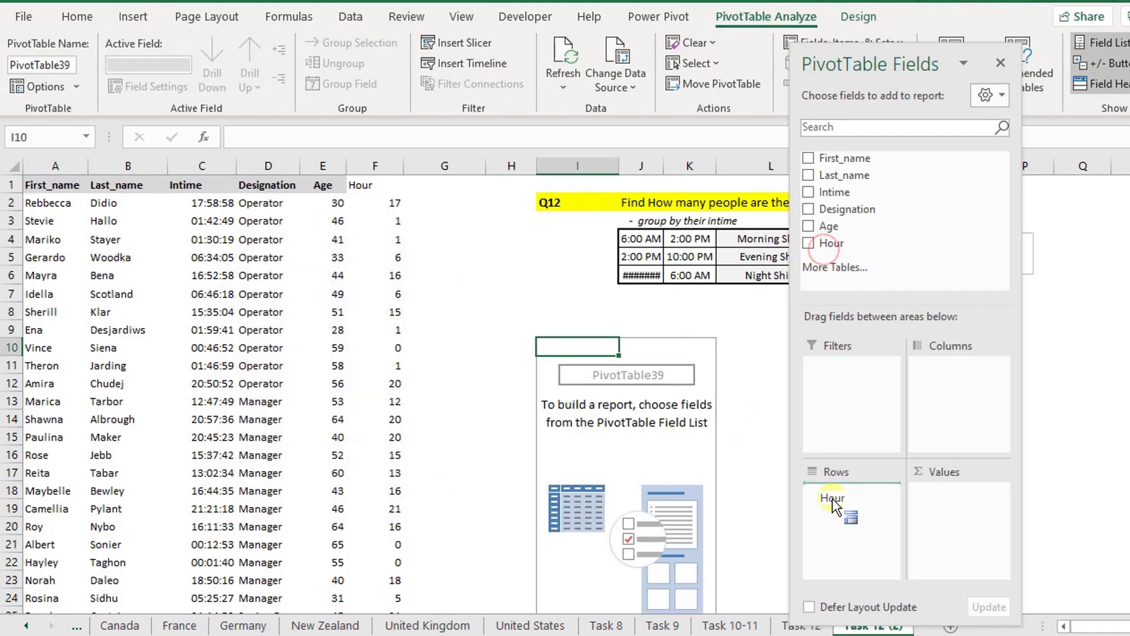
Place the Hour field as the pivot table's row labels.
drag(822, 247, 833, 504)
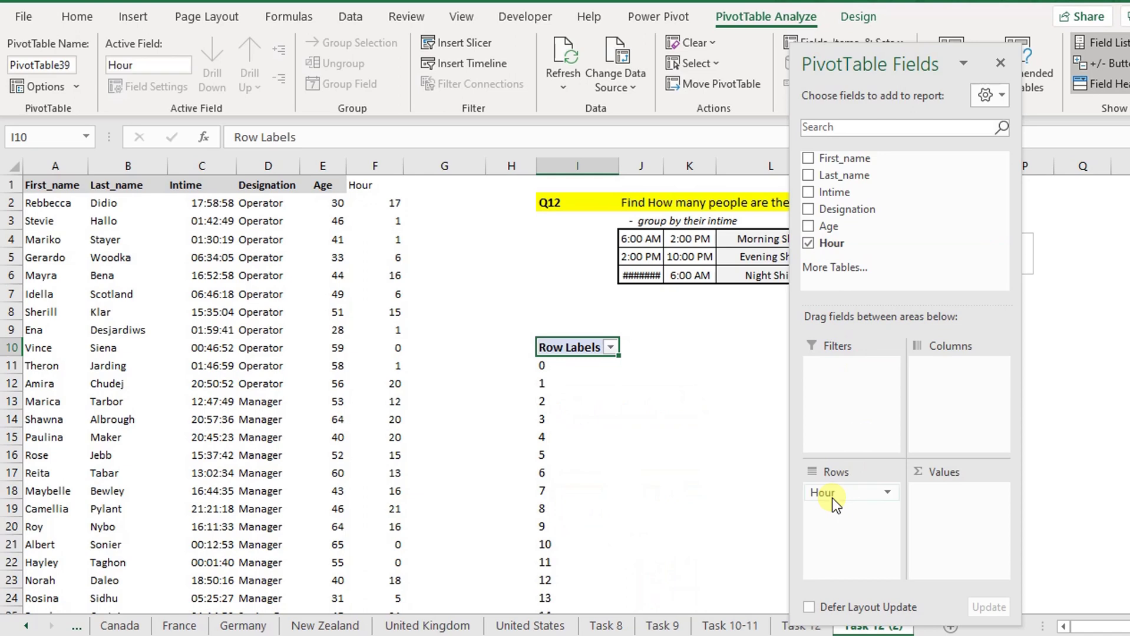
click(575, 366)
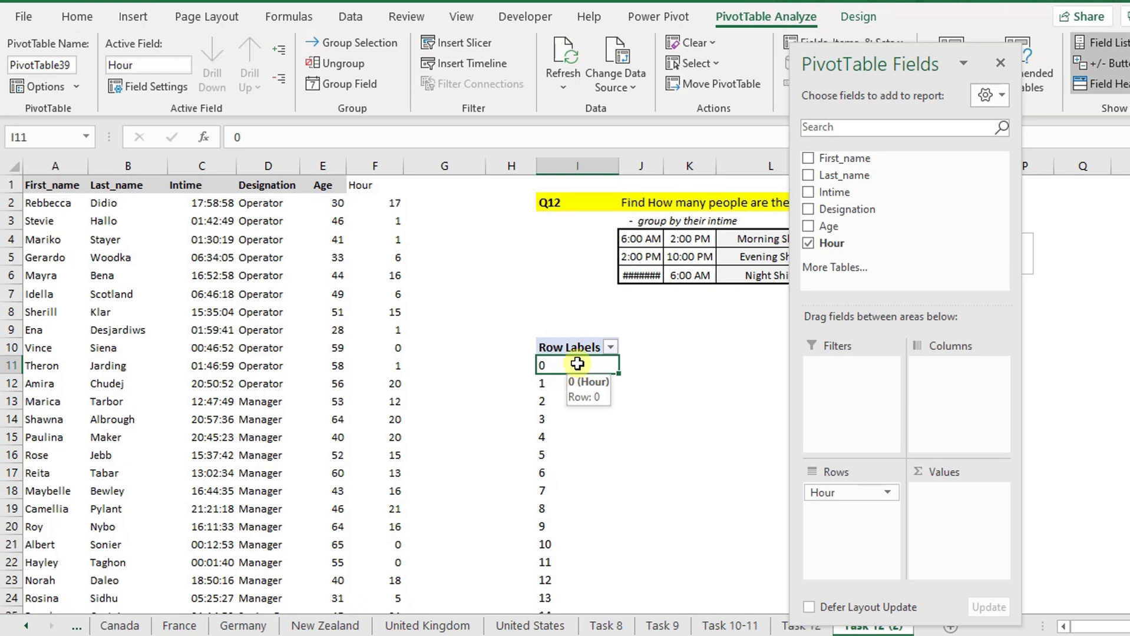
click(352, 88)
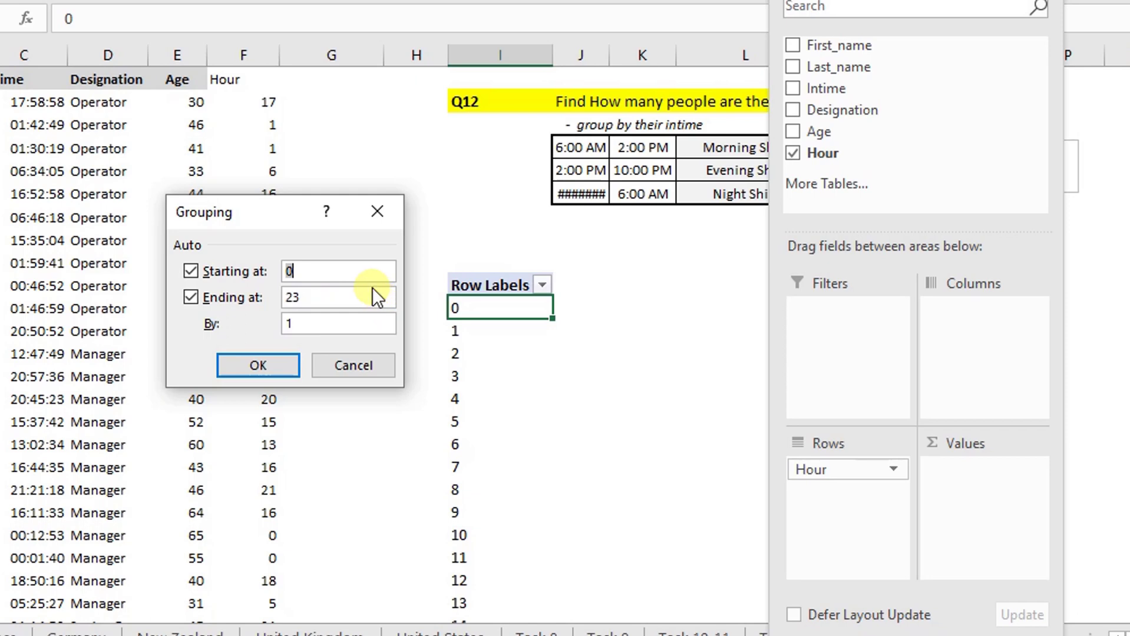
Try grouping hours in blocks of 8, undo it, and add Count of First_name to values.
drag(311, 271, 268, 272)
double_click(345, 326)
text(8)
click(237, 372)
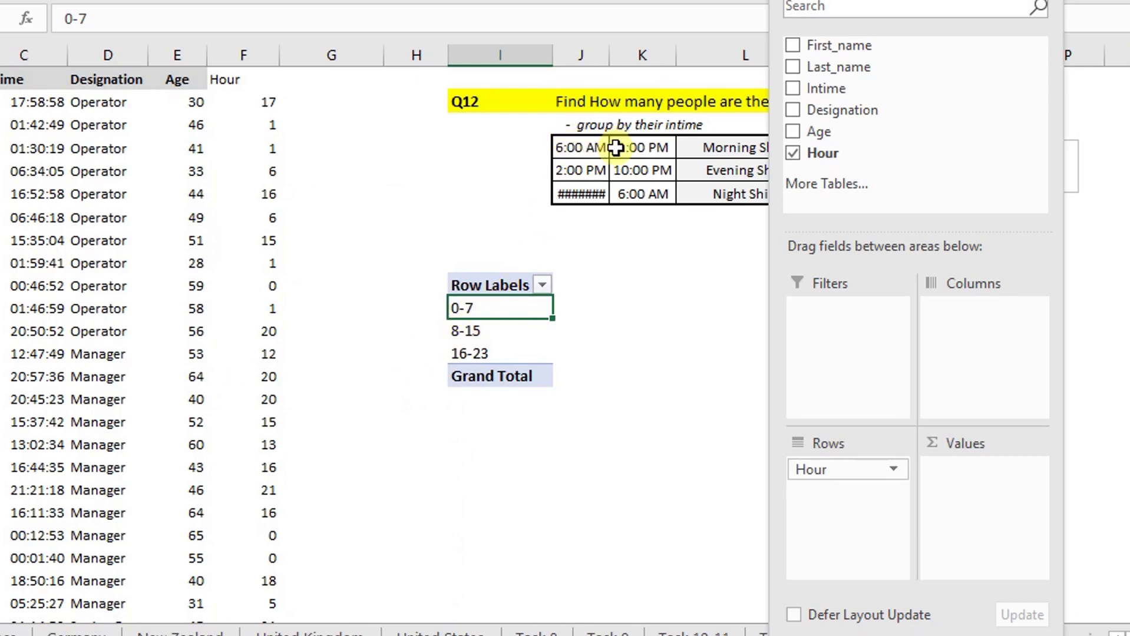
key(ctrl+z)
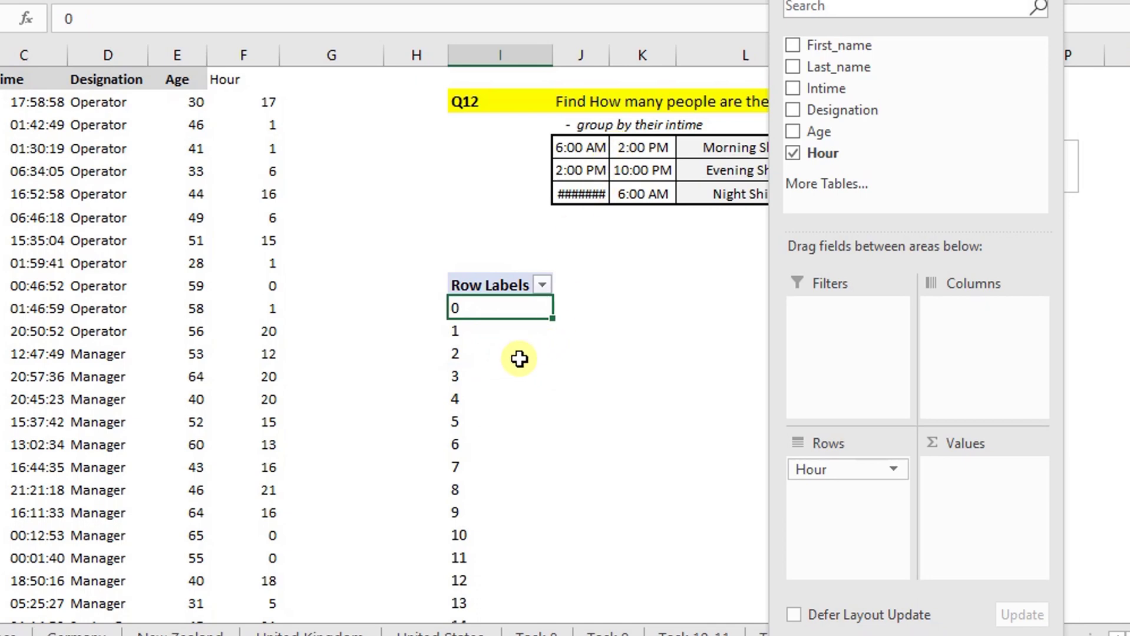
drag(848, 46, 961, 476)
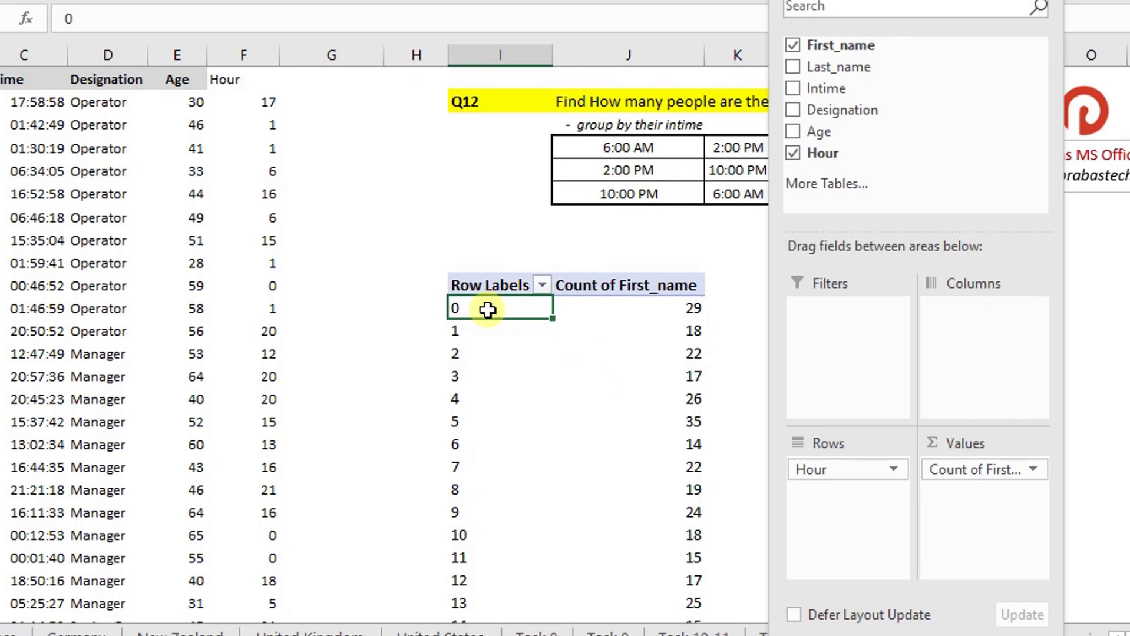
Select the pivot row labels for hours 6 through 13, ending exactly on hour 13.
click(669, 308)
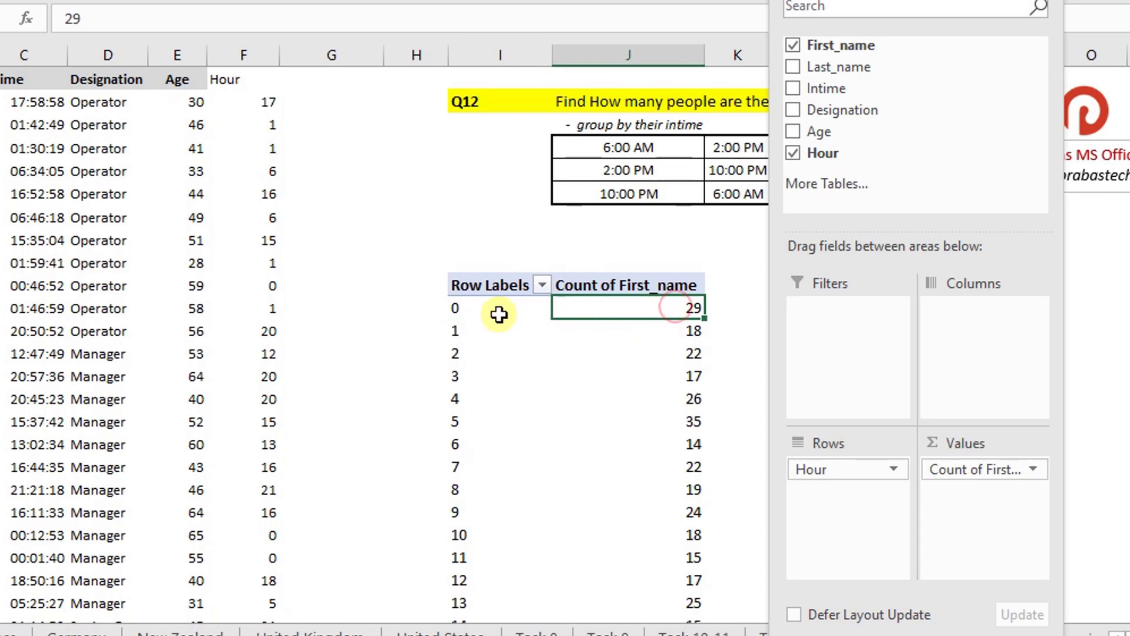
click(454, 332)
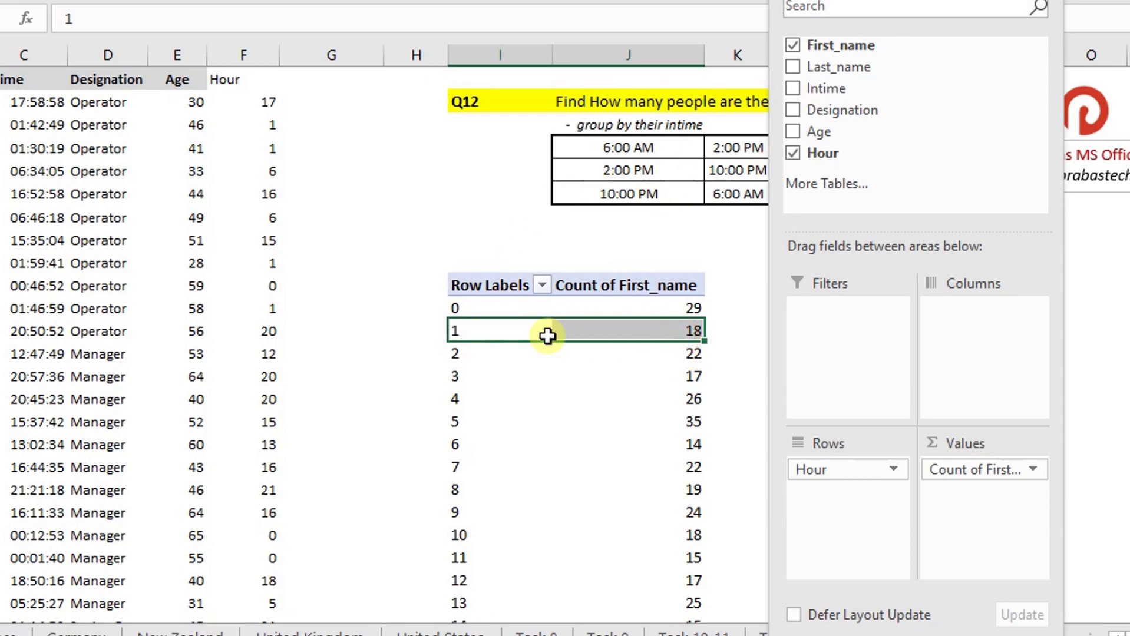
click(452, 442)
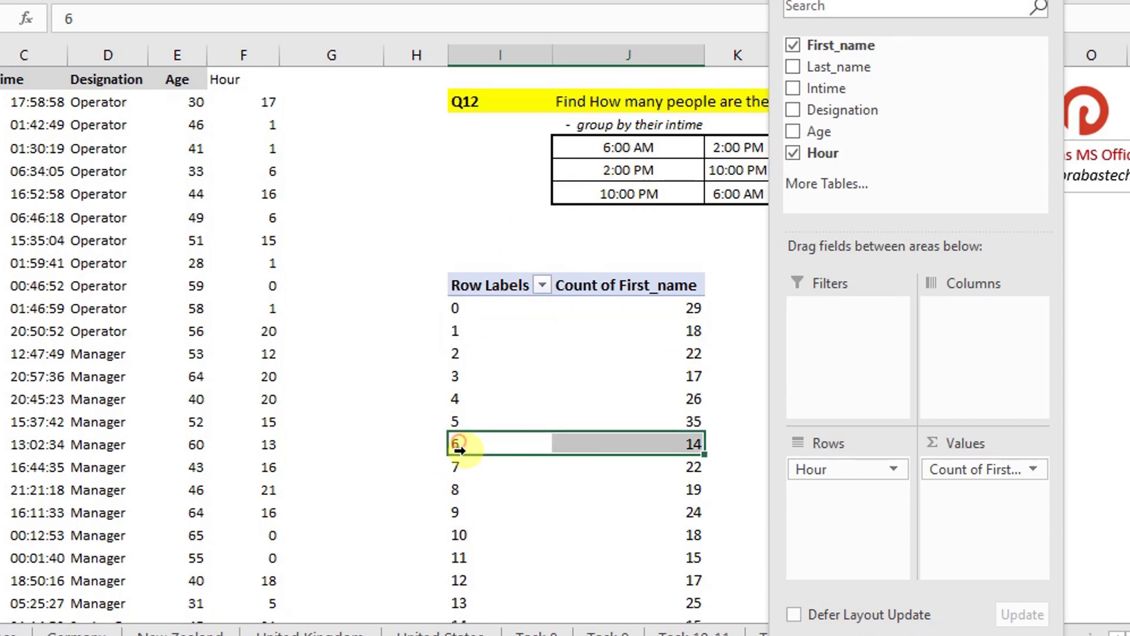
mouse_move(492, 442)
mouse_down()
mouse_move(497, 535)
mouse_move(493, 486)
mouse_up()
scroll(494, 536, down, 1)
scroll(494, 536, down, 1)
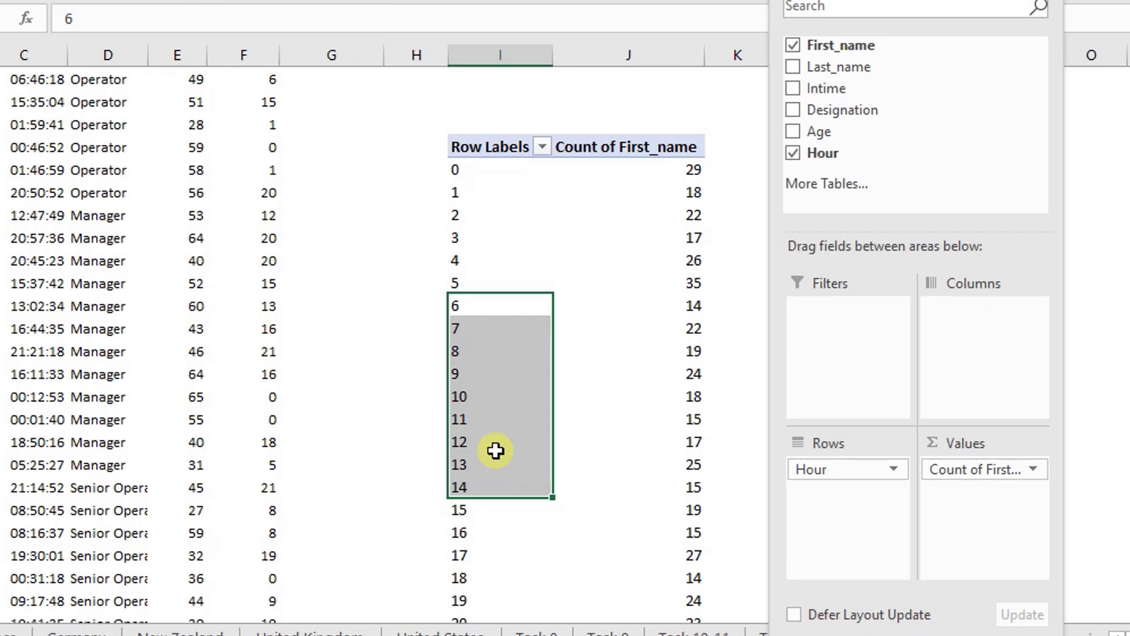
key(shift+Up)
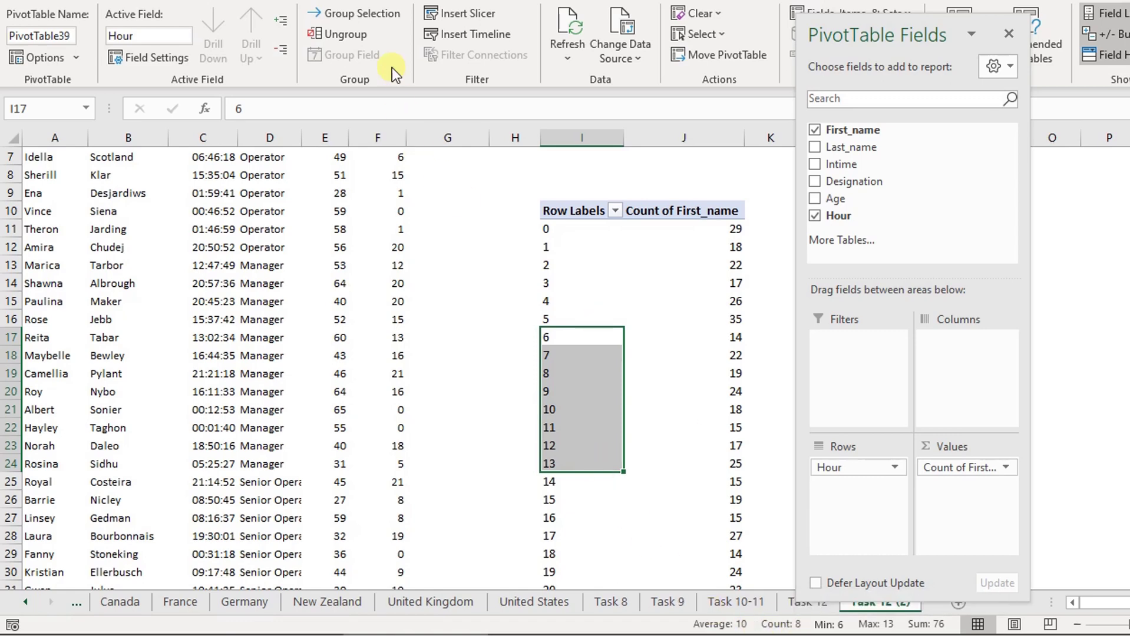
Group hours 6–13, rename the group to Morning, and collapse it (154).
click(392, 16)
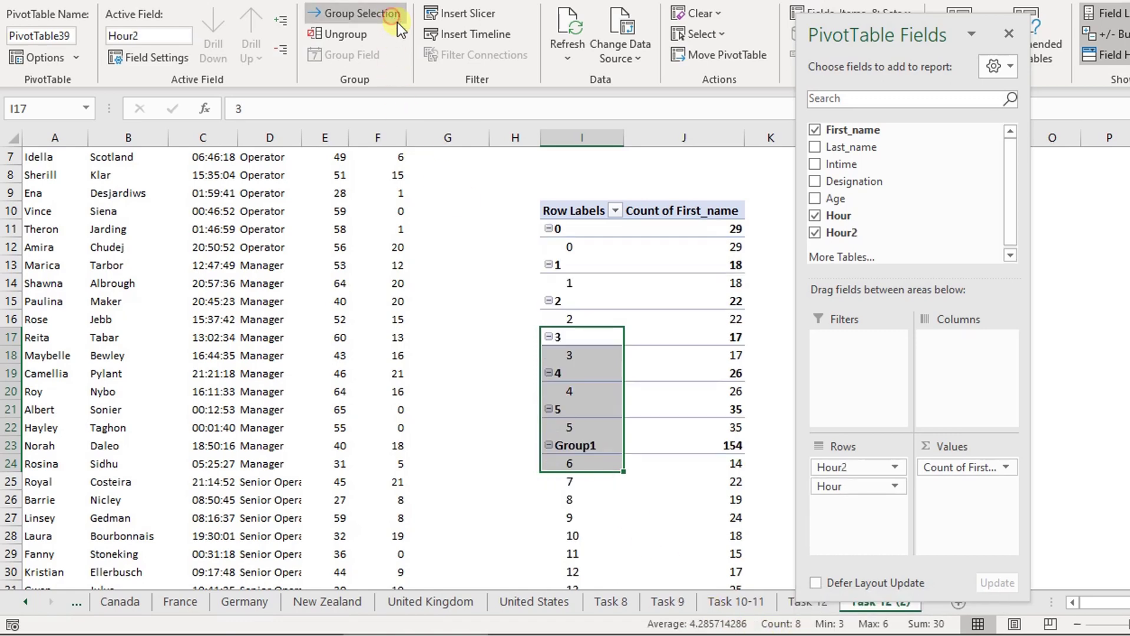
click(583, 447)
scroll(603, 428, up, 1)
key(F2)
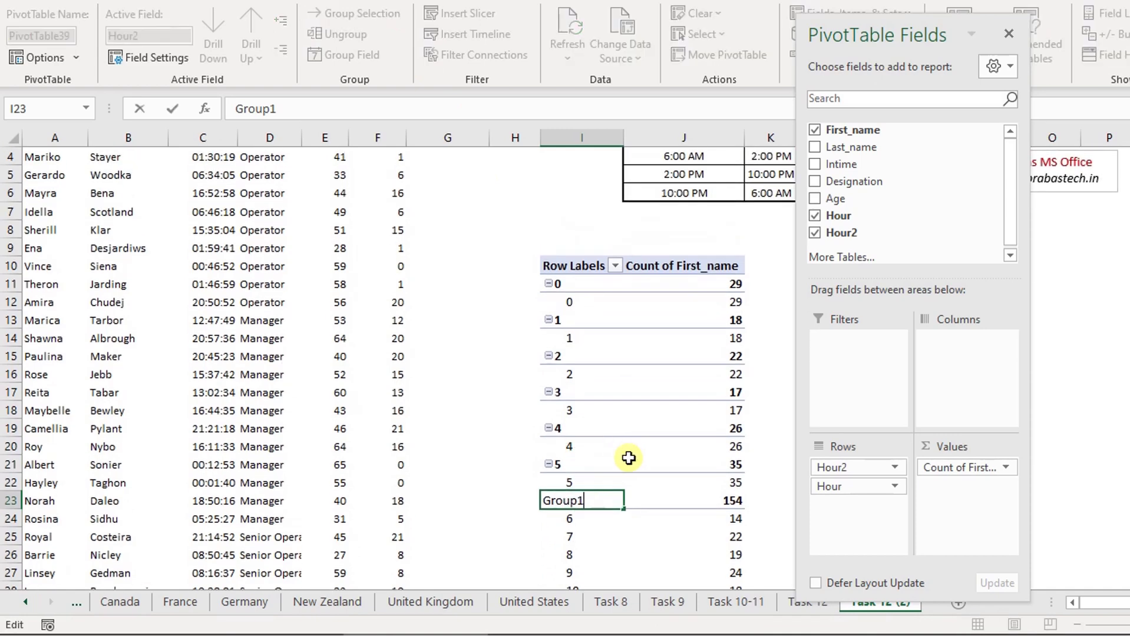
key(shift+Home)
text(Mor)
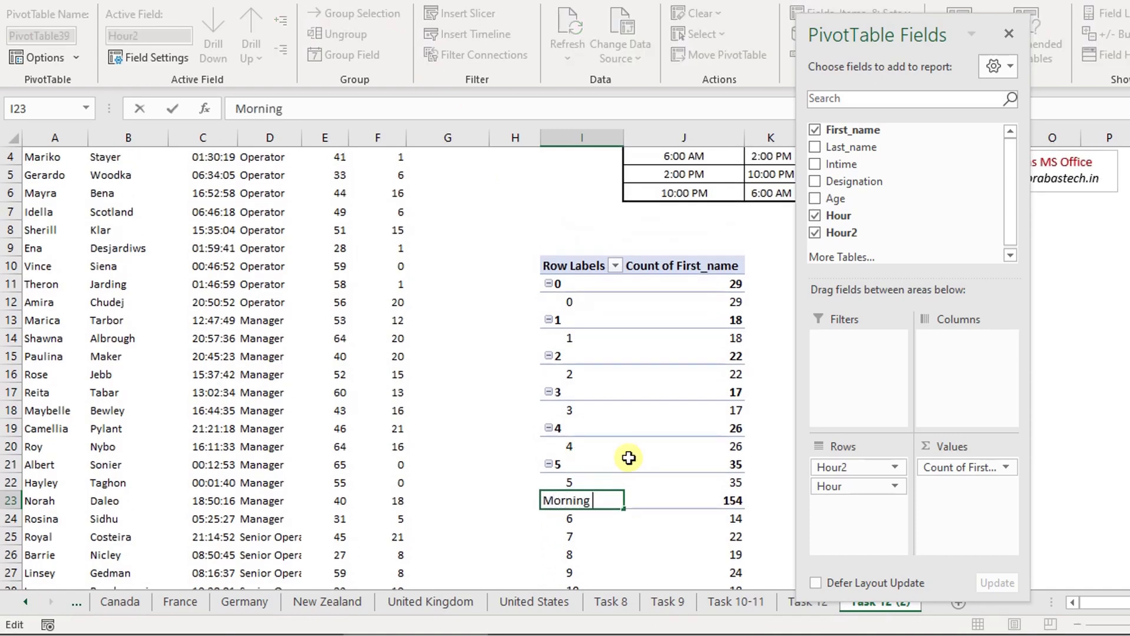
key(Return)
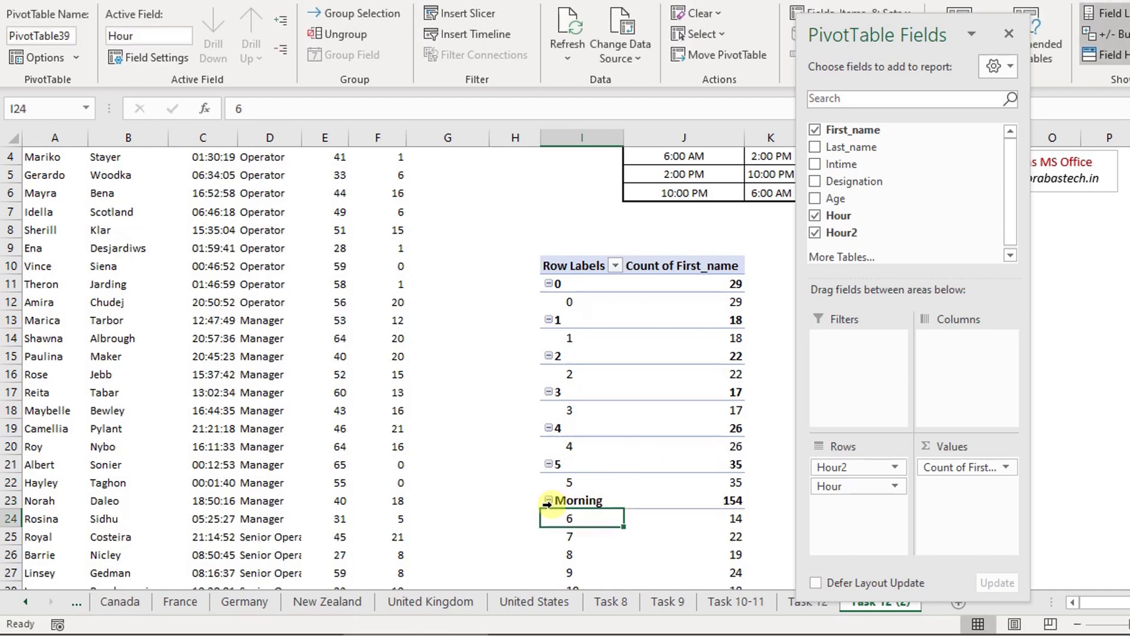
click(547, 501)
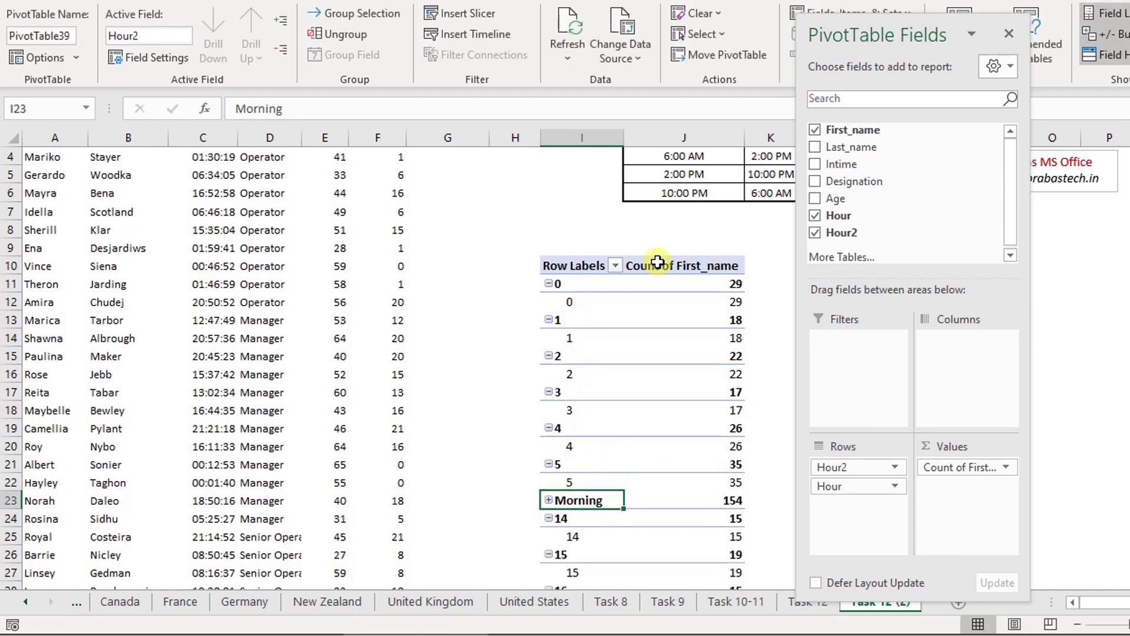
scroll(672, 245, up, 1)
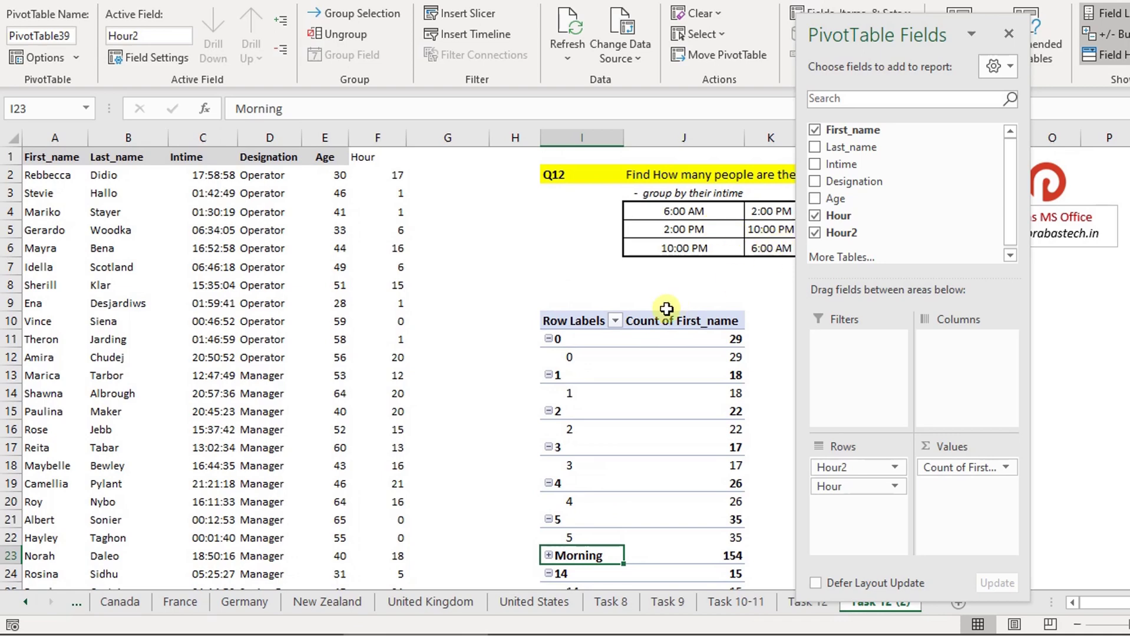
scroll(585, 440, down, 1)
scroll(585, 440, down, 1)
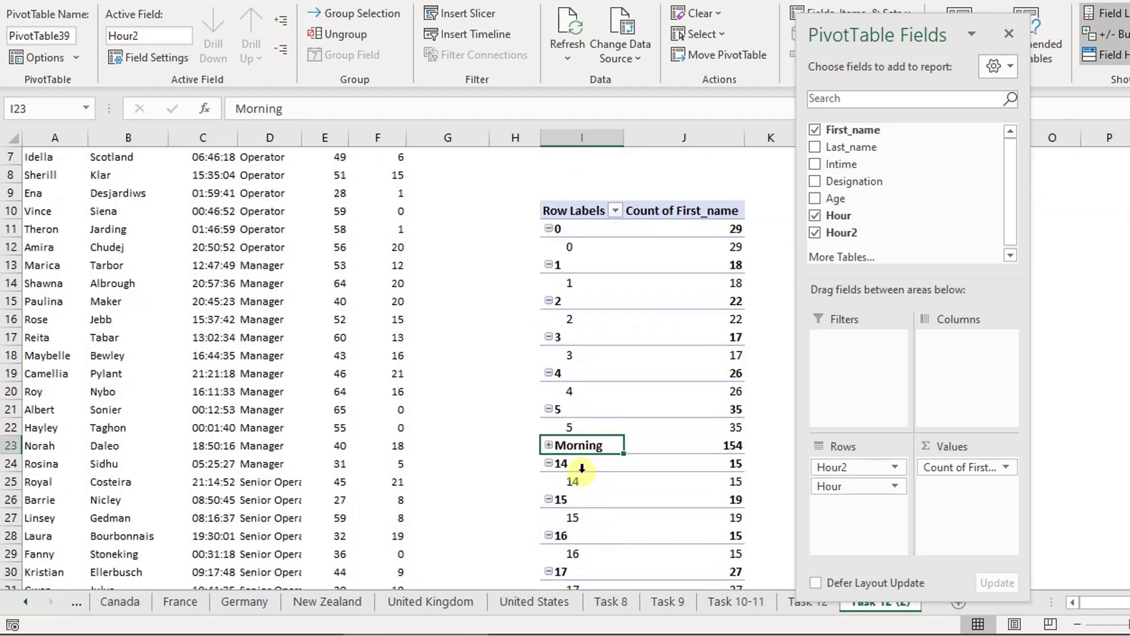
Select the pivot hour labels 14 through 21.
click(581, 465)
drag(580, 474, 574, 499)
scroll(578, 519, down, 3)
scroll(580, 515, down, 1)
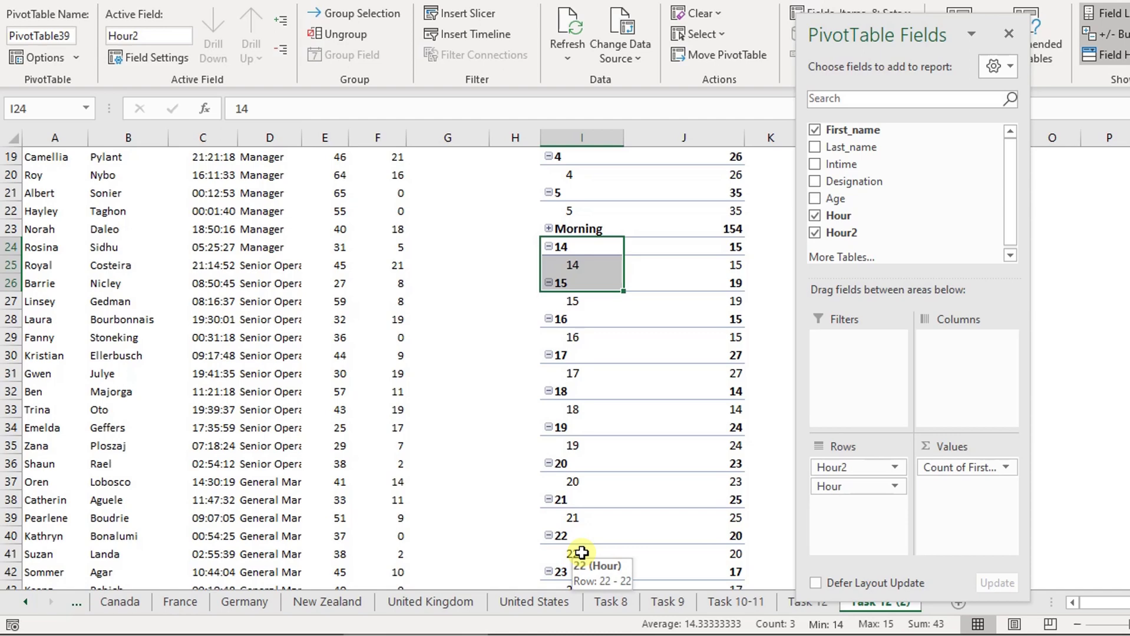
shift+click(571, 519)
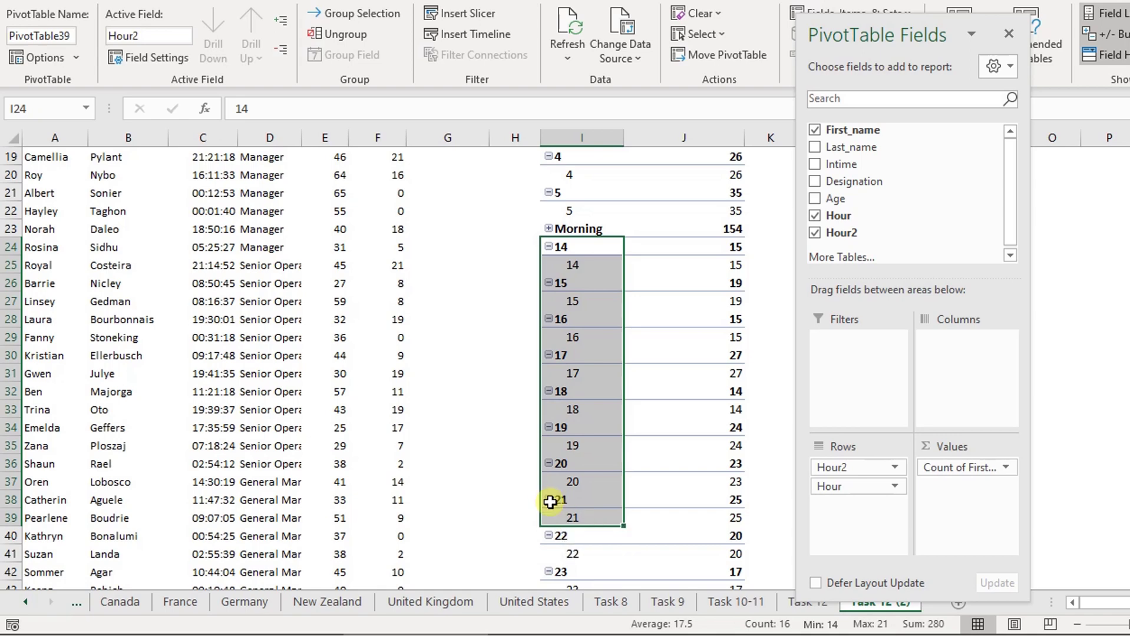
scroll(582, 391, up, 4)
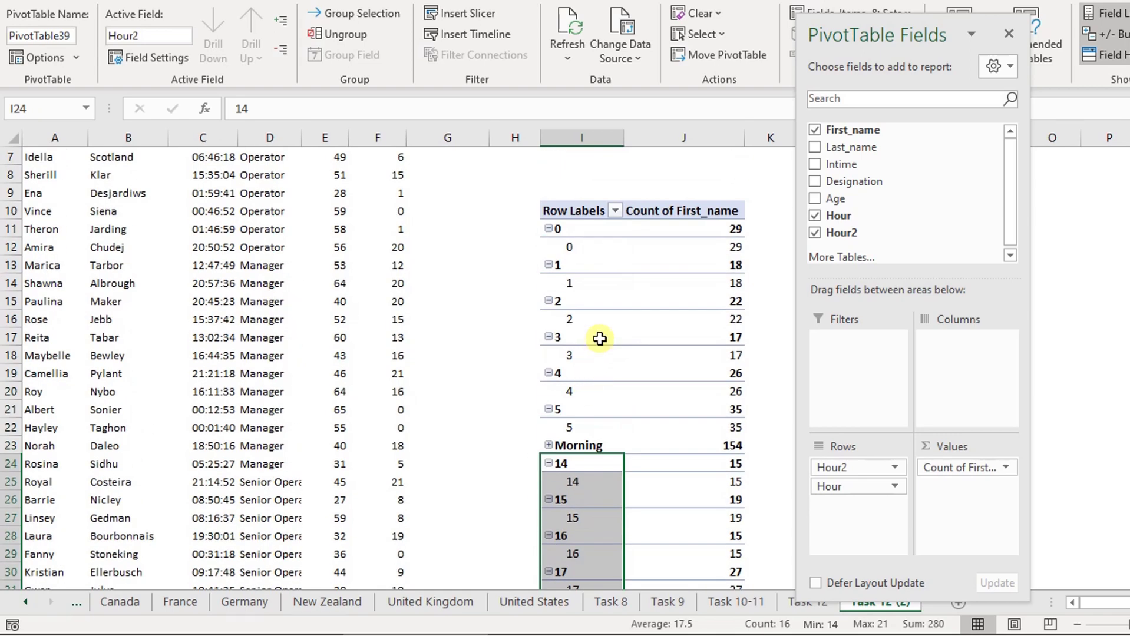
Group hours 14–21 as Evening and collapse the group (162).
click(362, 13)
scroll(567, 486, down, 2)
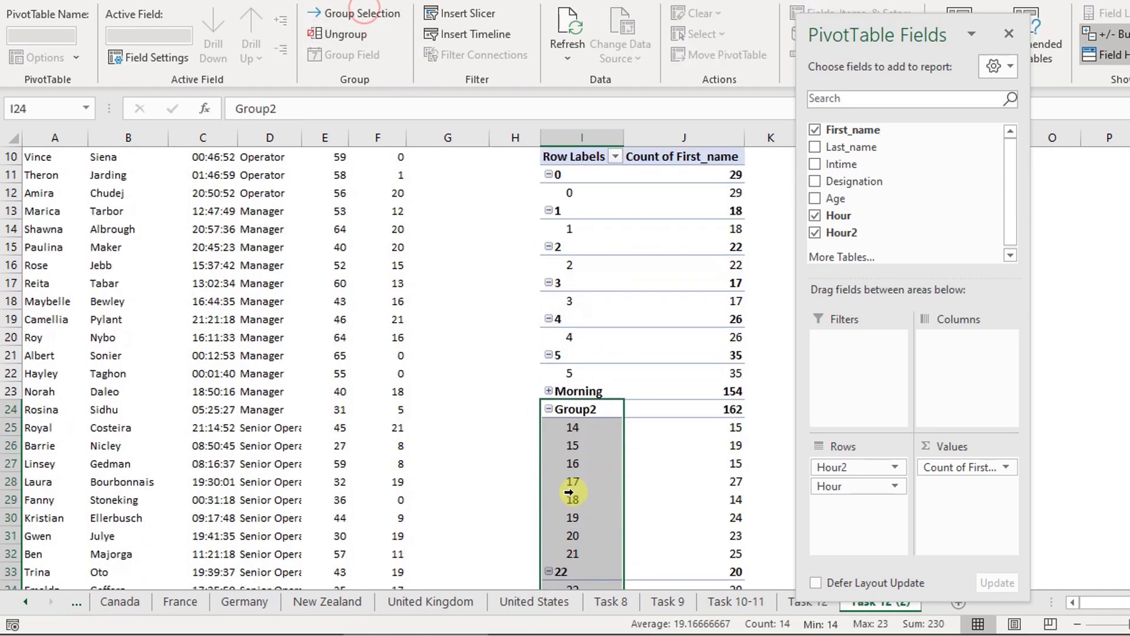
double_click(589, 409)
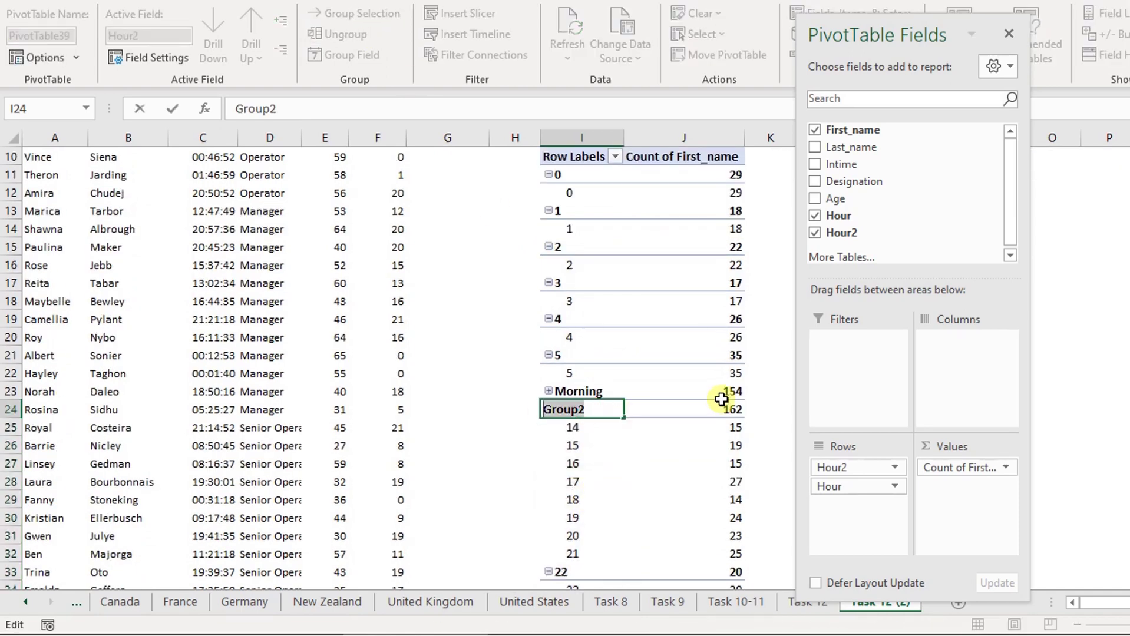
text(Evening)
key(Return)
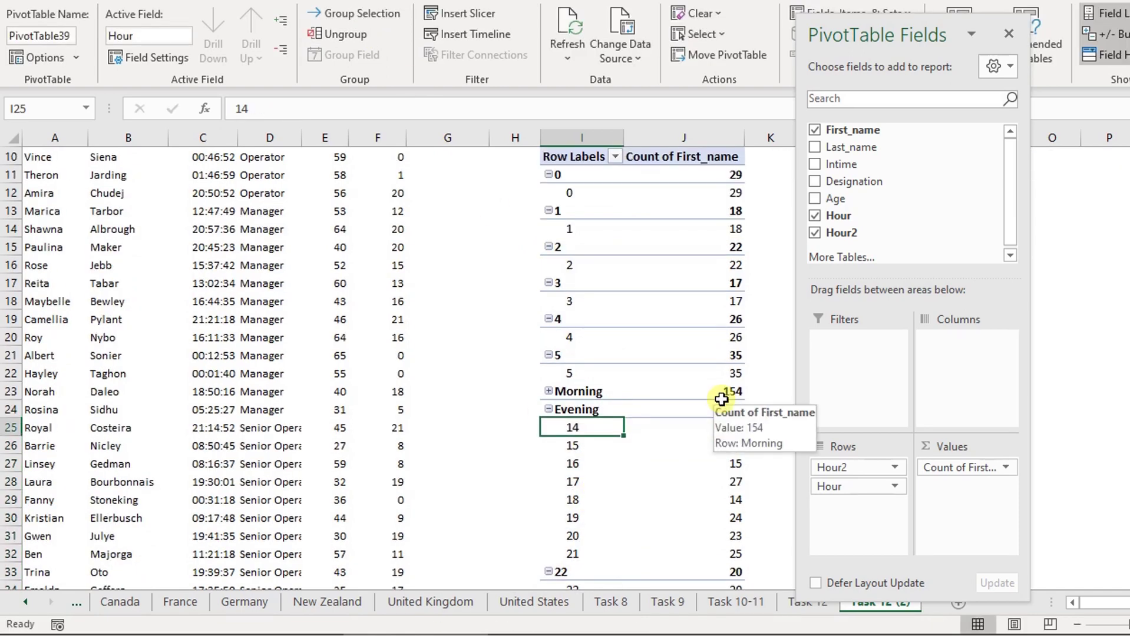
scroll(576, 407, down, 1)
click(549, 356)
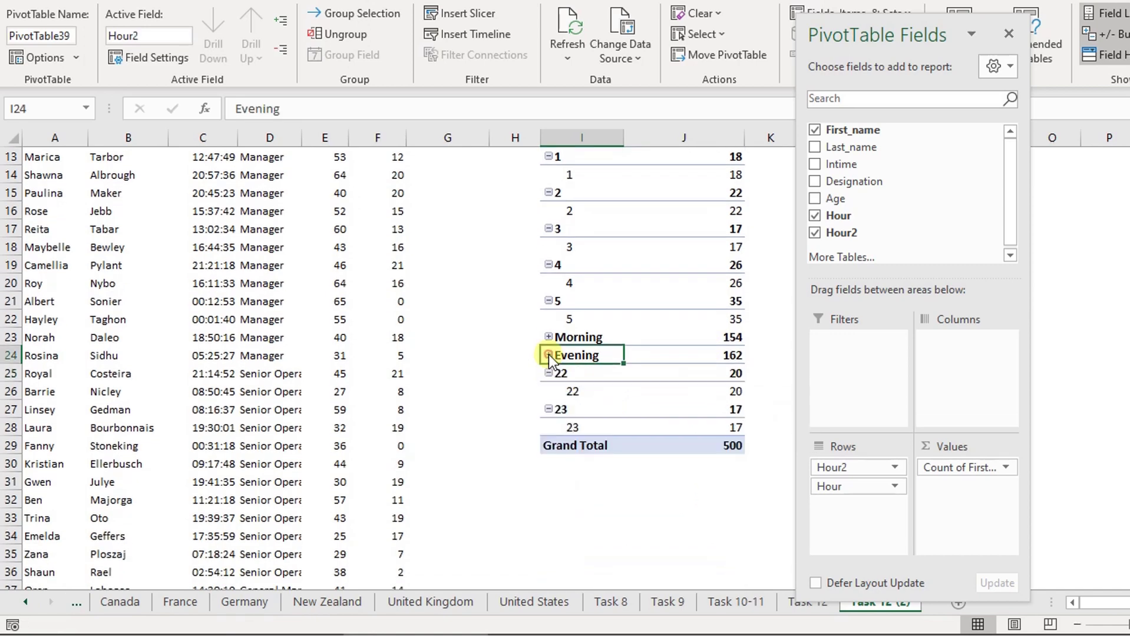
Group the remaining hours 0–5, 22 and 23 as Night and collapse it (184).
drag(578, 377, 580, 428)
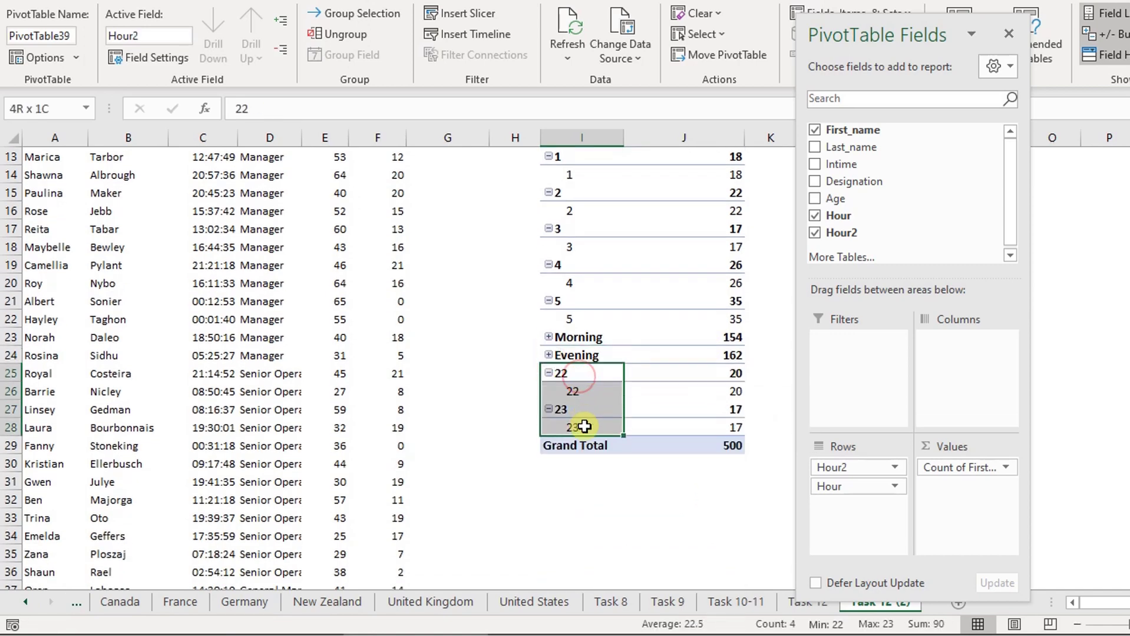
scroll(587, 419, up, 2)
scroll(587, 419, up, 1)
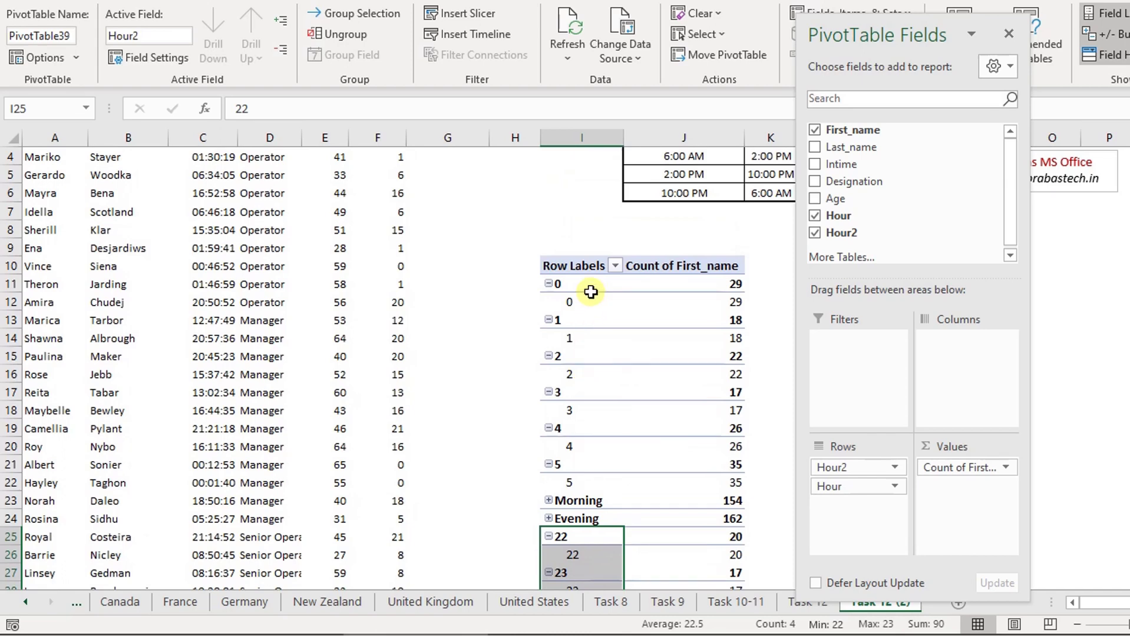
mouse_move(588, 285)
ctrl+mouse_down()
mouse_move(560, 458)
mouse_move(567, 484)
ctrl+mouse_up()
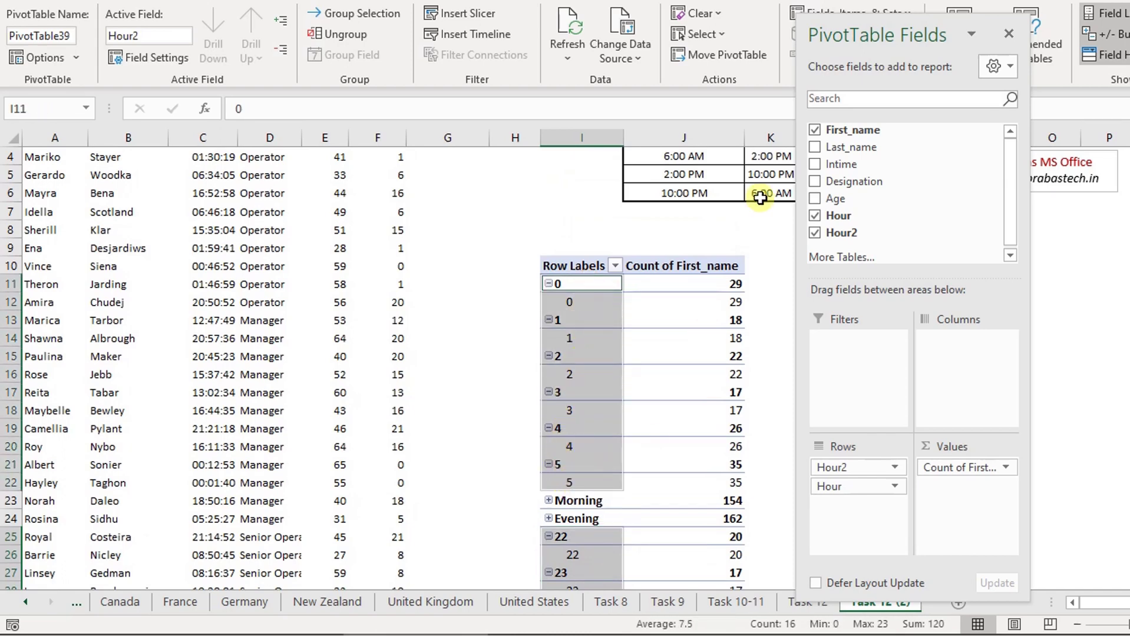
click(365, 14)
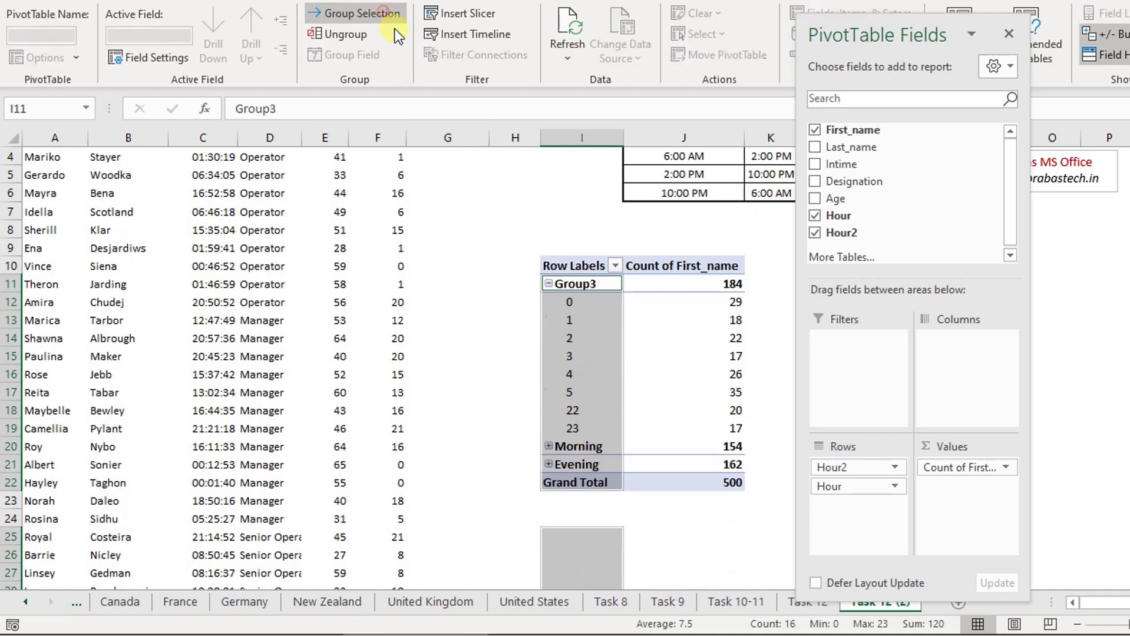
click(595, 285)
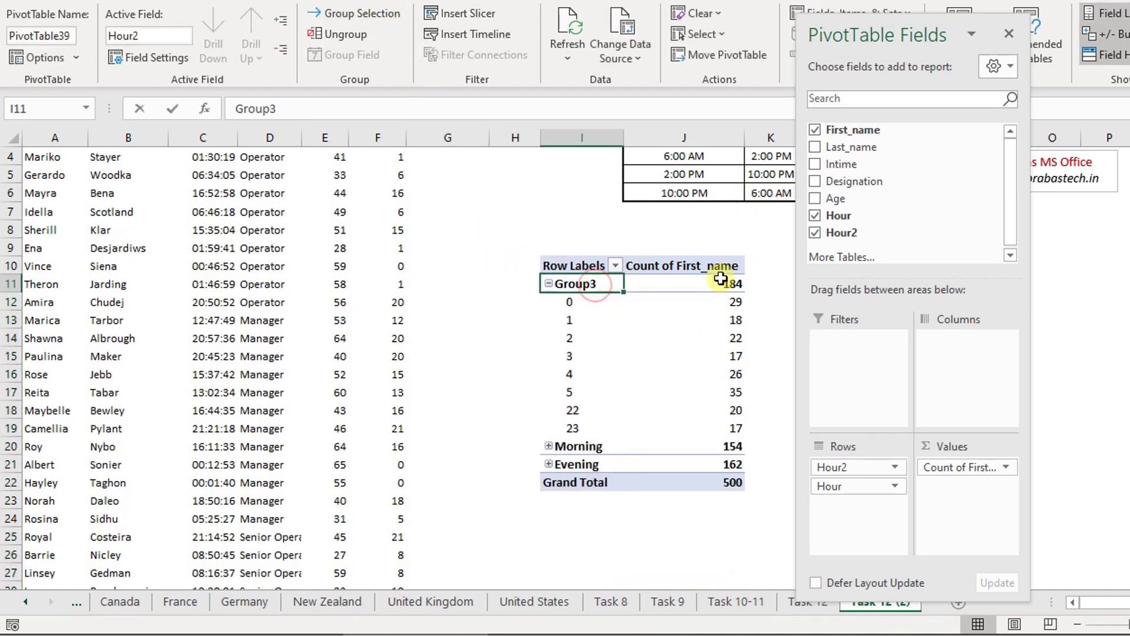
key(F2)
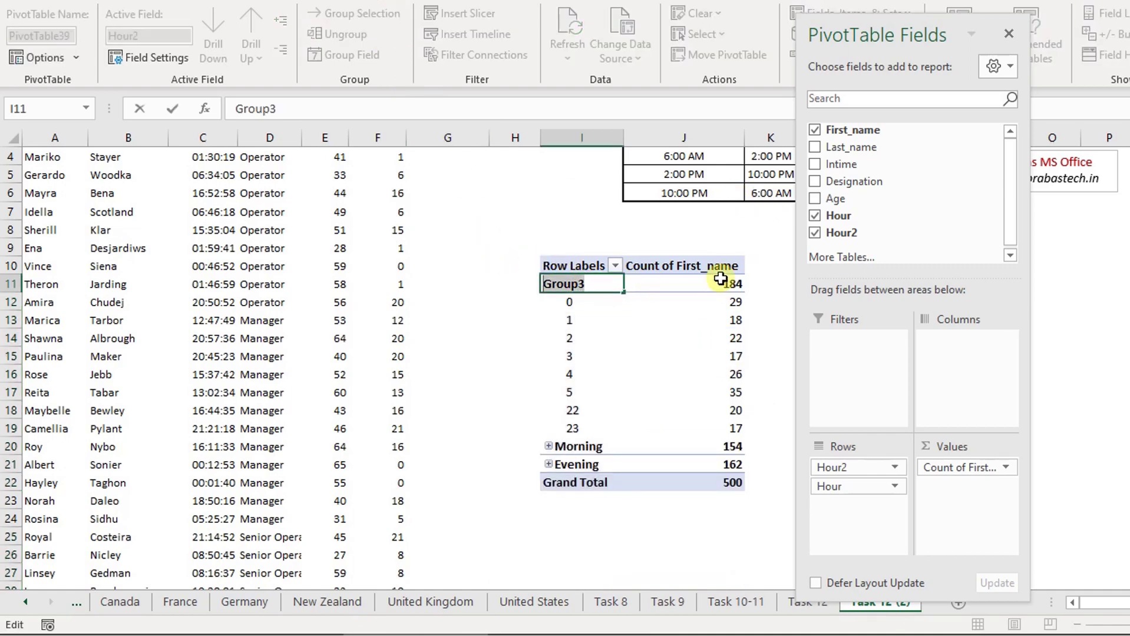
text(Night)
key(Return)
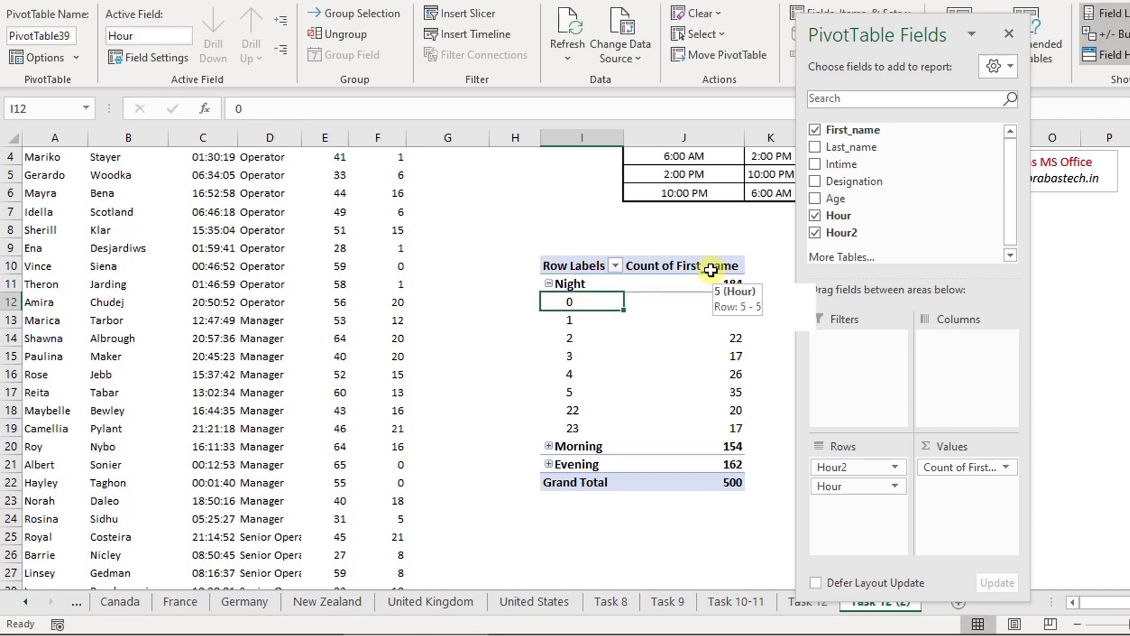
click(545, 284)
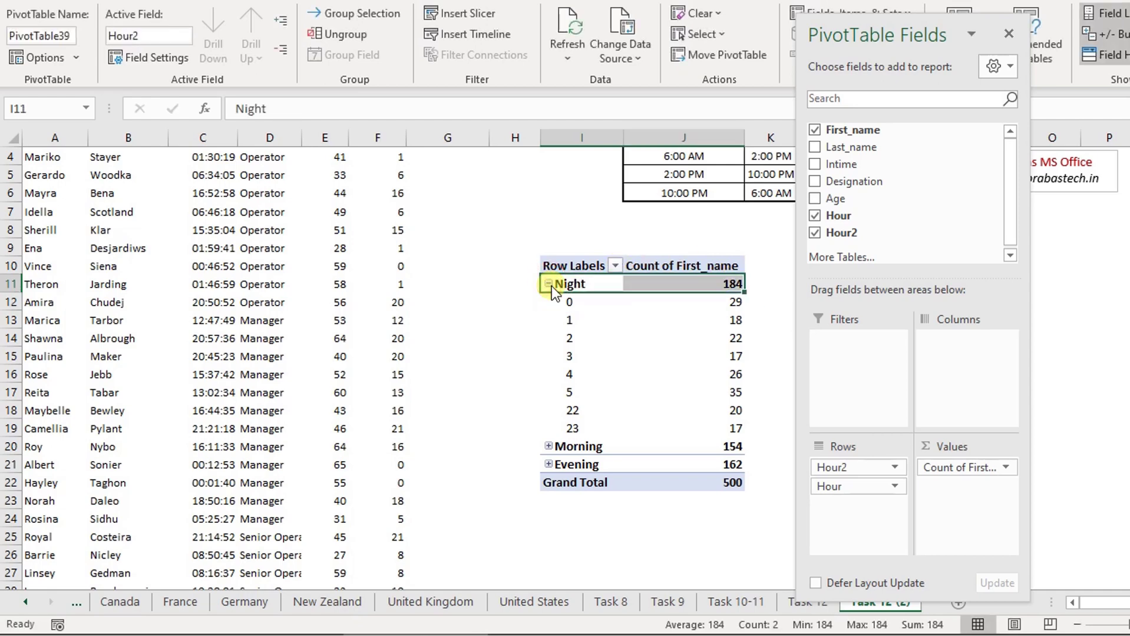
click(550, 285)
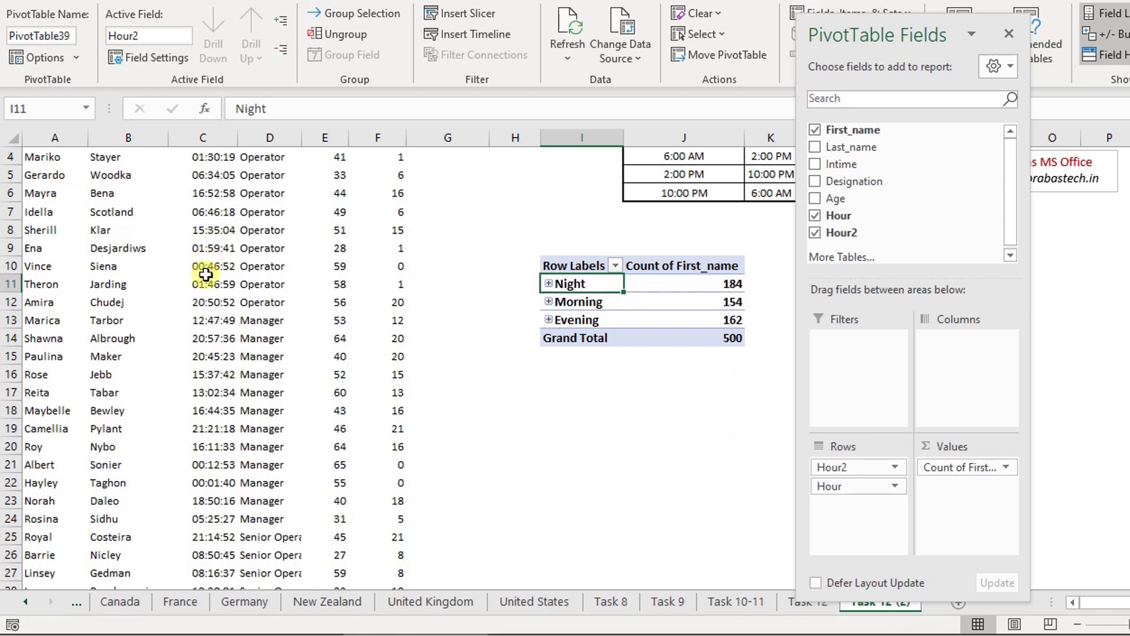
Hide the PivotTable Fields pane, showing Night 184, Morning 154, Evening 162, total 500.
scroll(199, 302, up, 1)
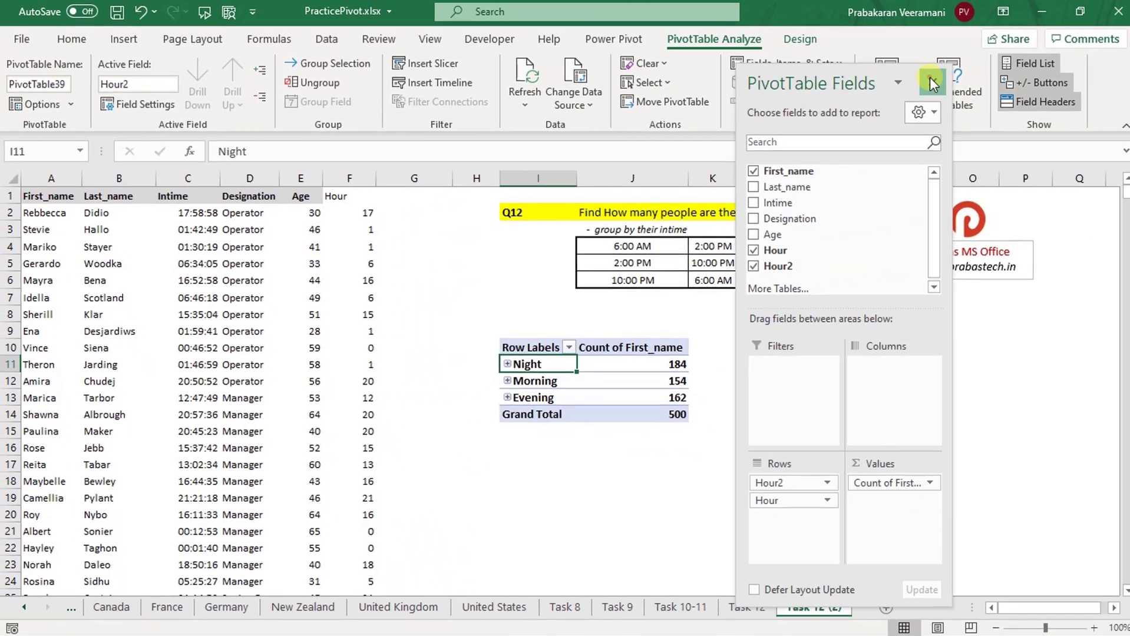
click(926, 76)
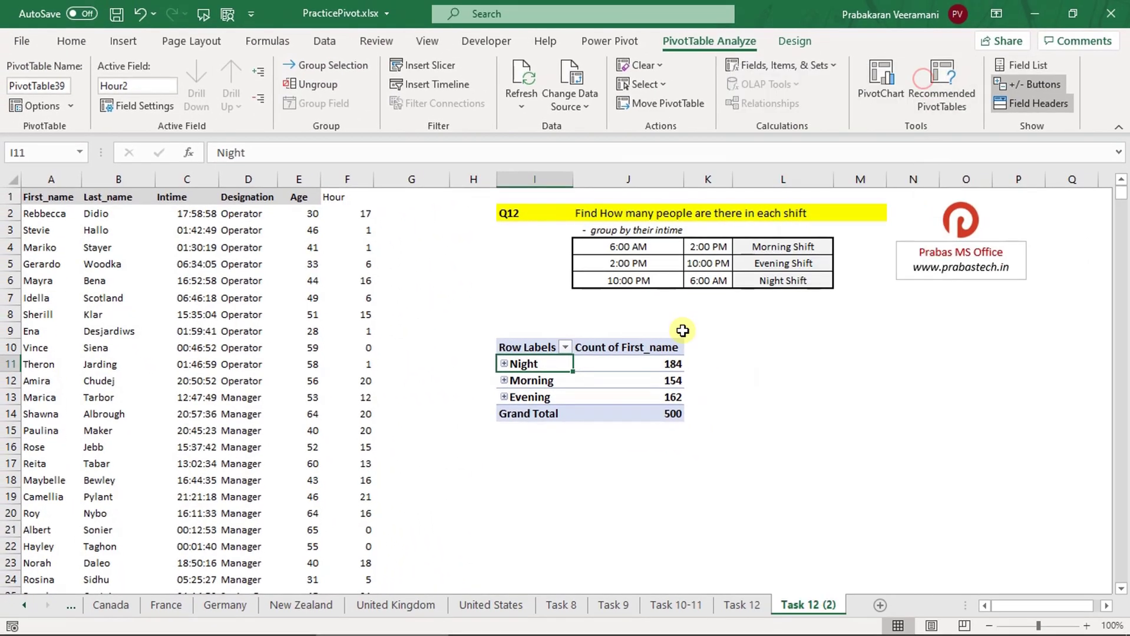